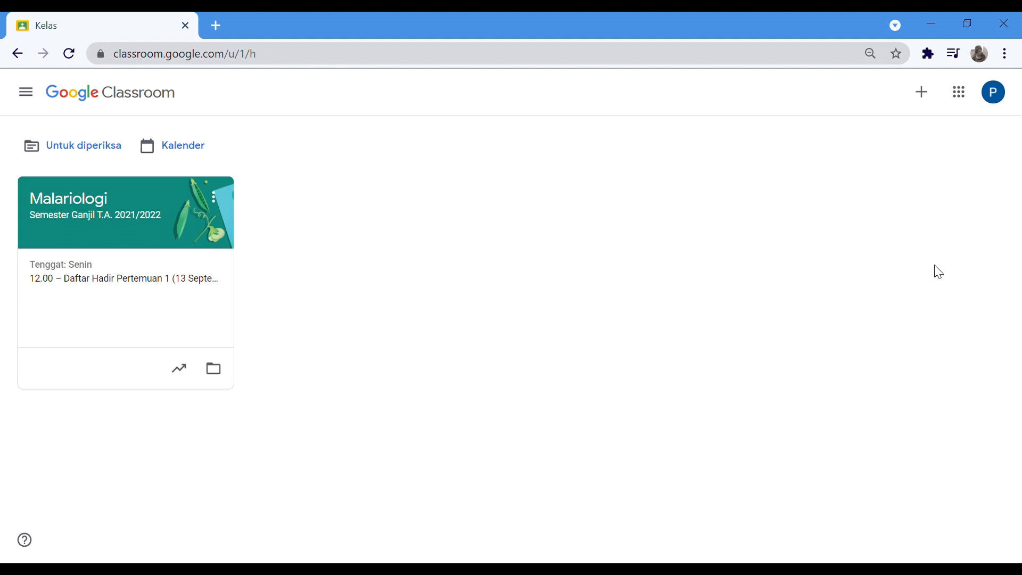
# Create a new assignment (Tugas) in the classwork of the Malariologi class.
pyautogui.click(139, 216)
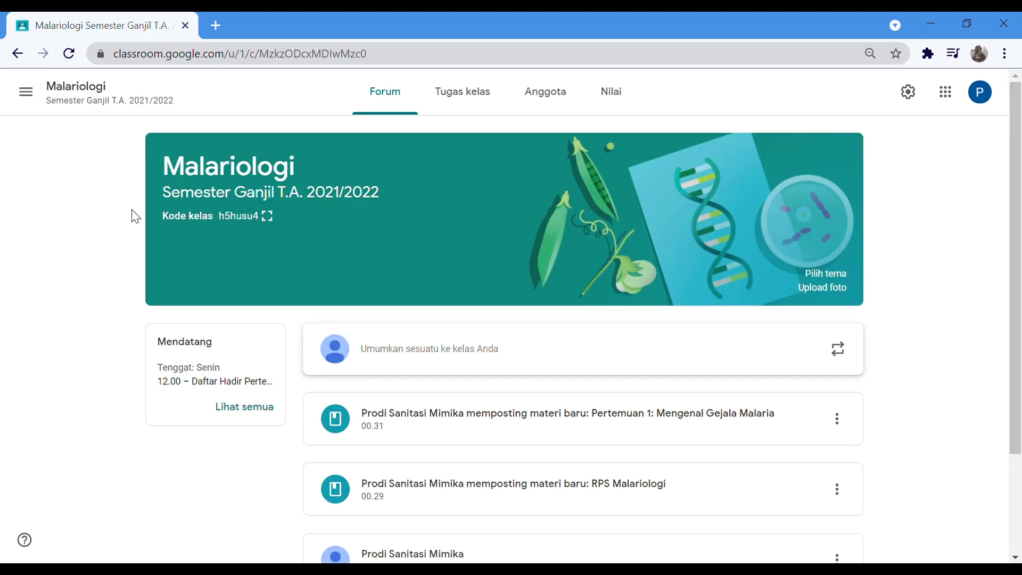
pyautogui.click(490, 101)
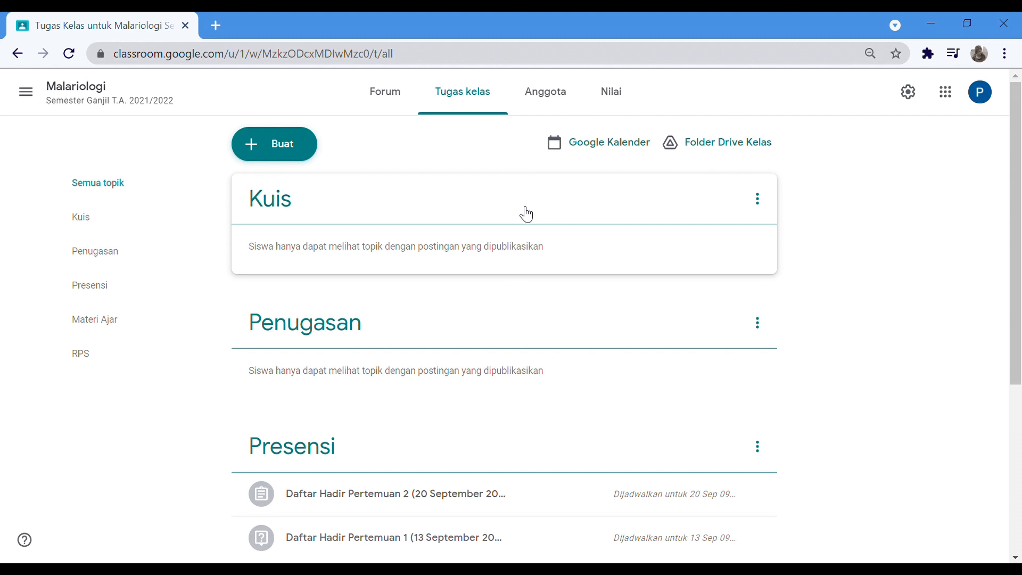
pyautogui.click(503, 337)
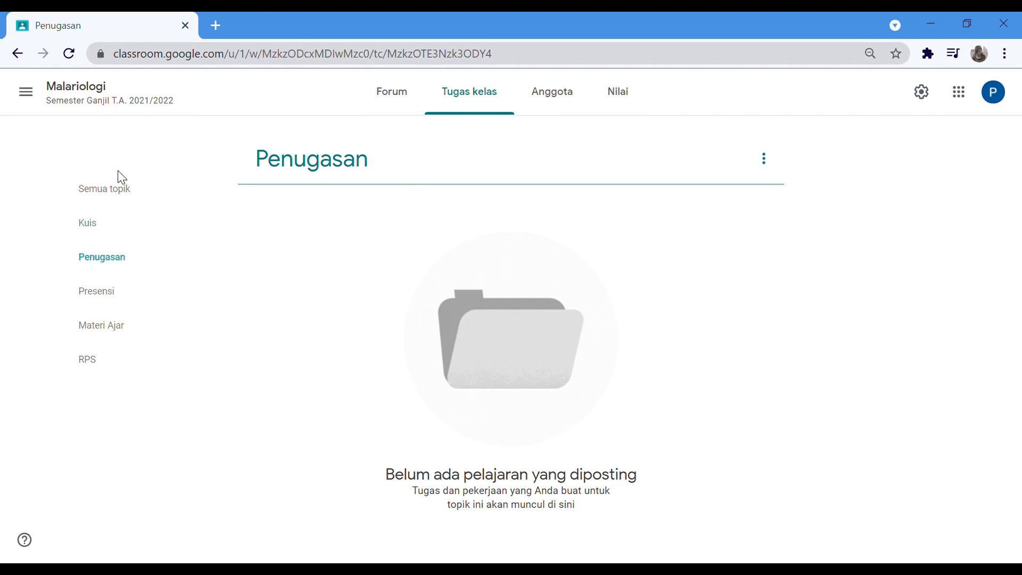
pyautogui.click(125, 199)
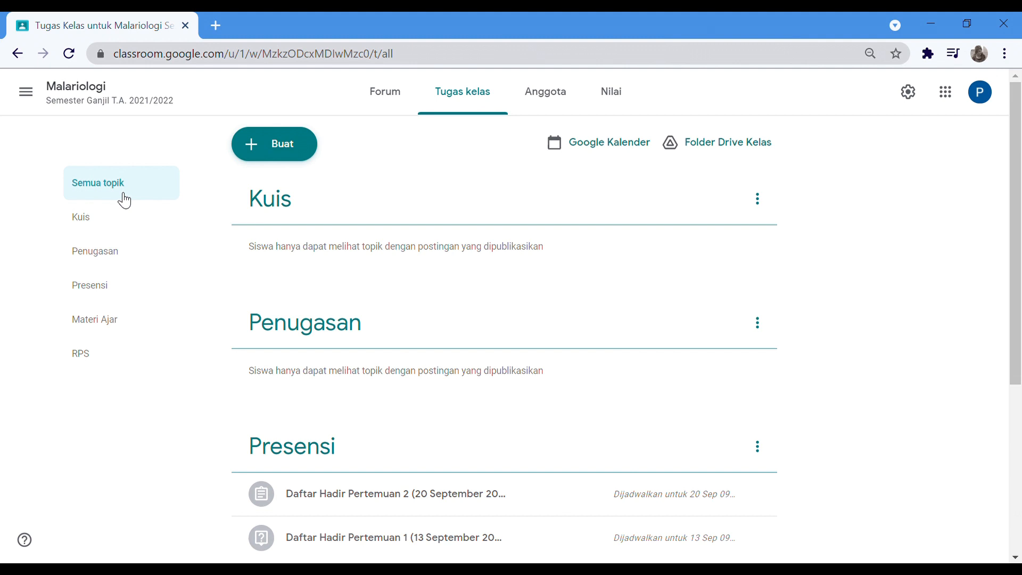
pyautogui.click(273, 152)
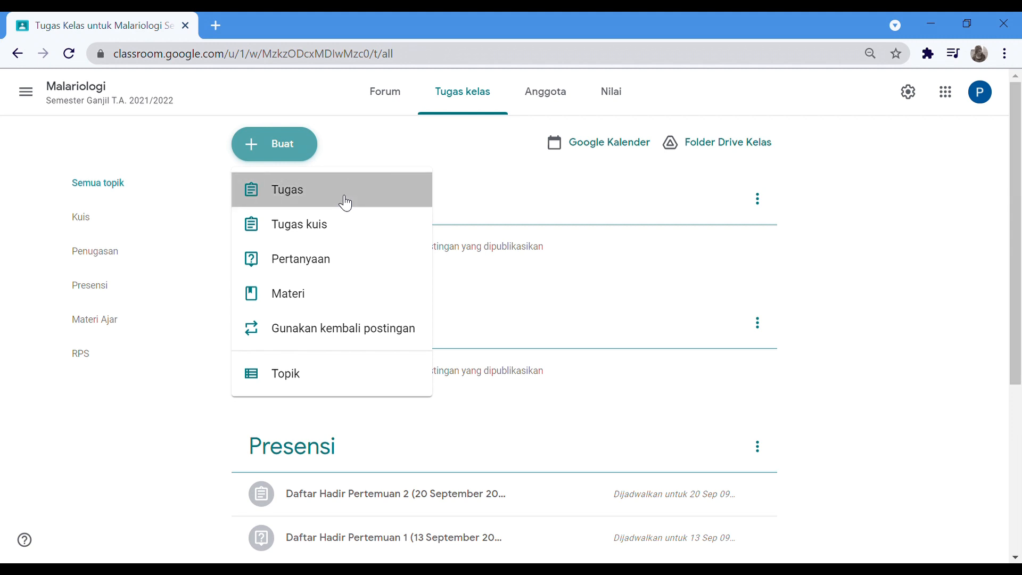
pyautogui.click(343, 202)
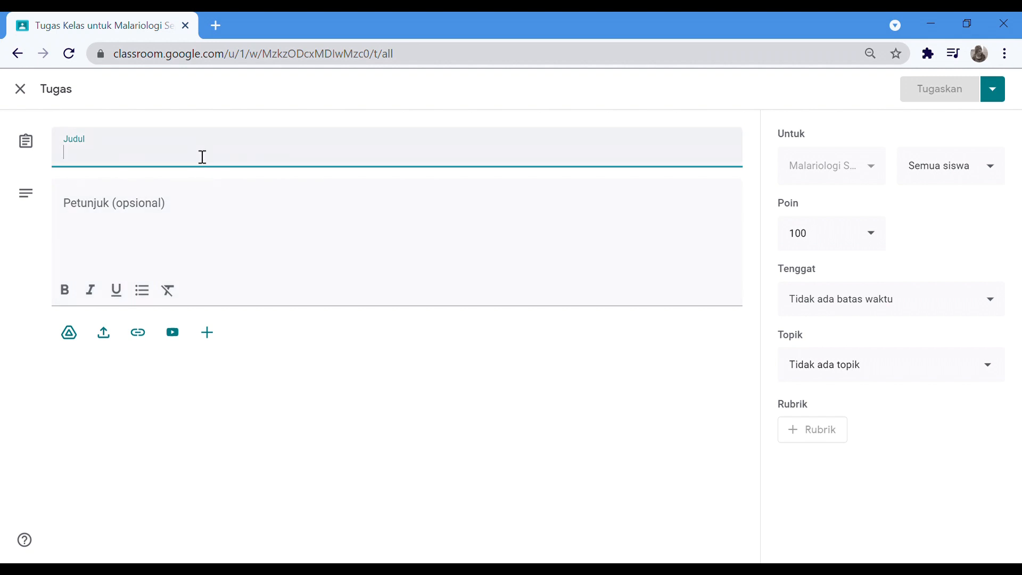
# Title the assignment "Tugas 1: Perbedaan Gejala Malaria dan Masa Inkubasi menurut Jenis Plasmodium".
pyautogui.write('Tugas 1')
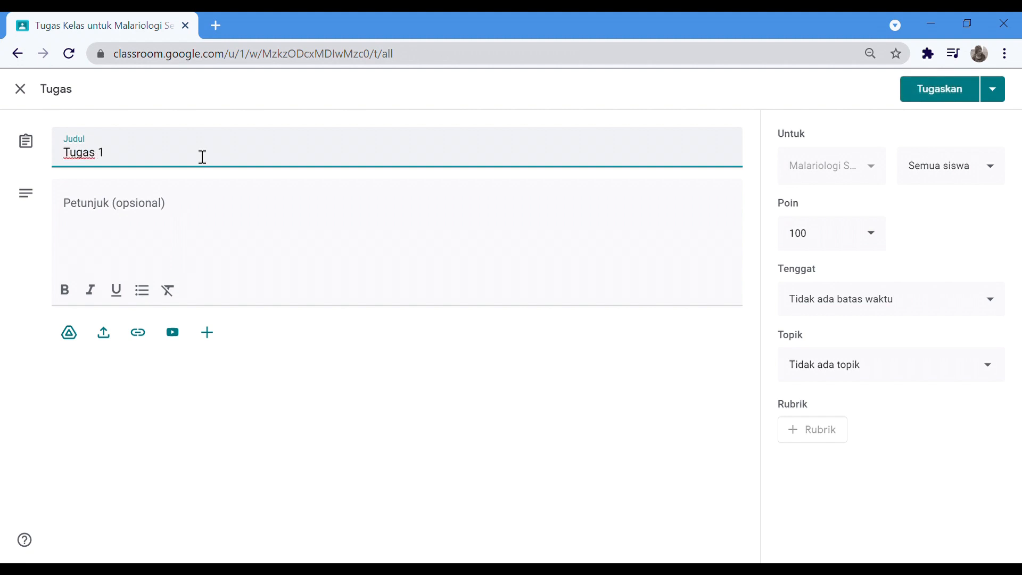
pyautogui.write(': Perbedaan Gej')
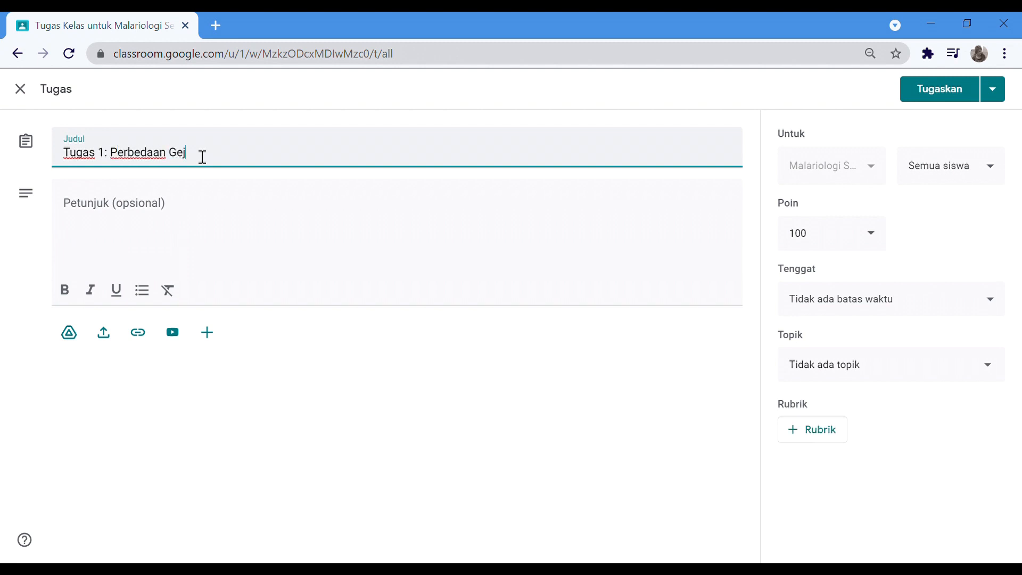
pyautogui.write('ala Malaria dan Mas')
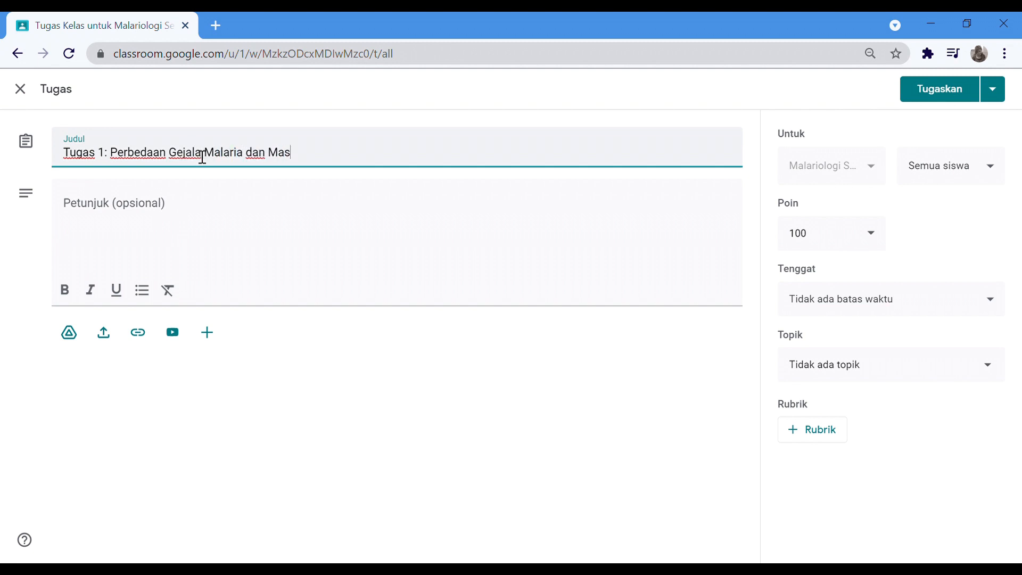
pyautogui.write('a Inkubasi menuru')
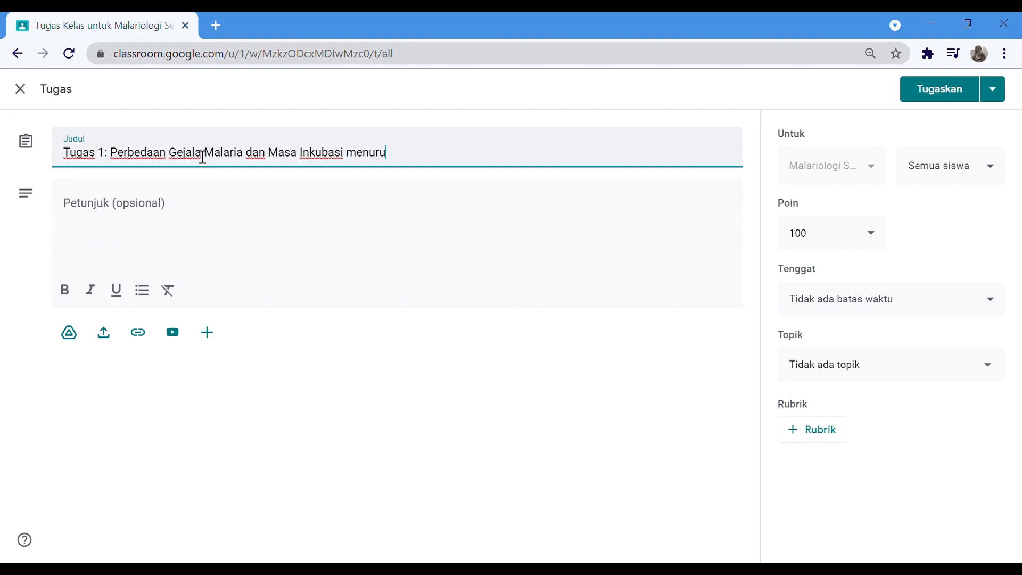
pyautogui.write('t Jenis Plasm')
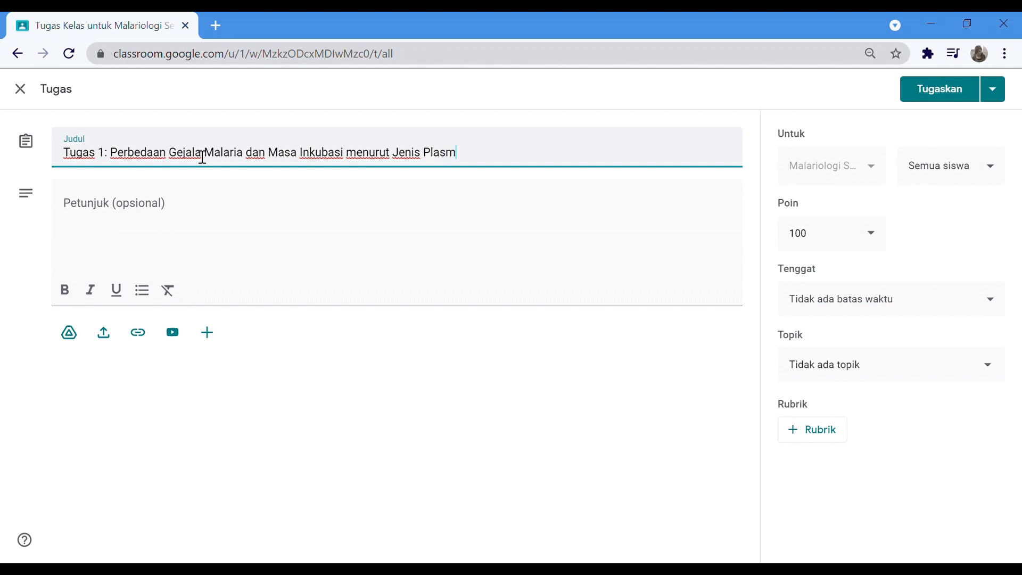
pyautogui.write('odium')
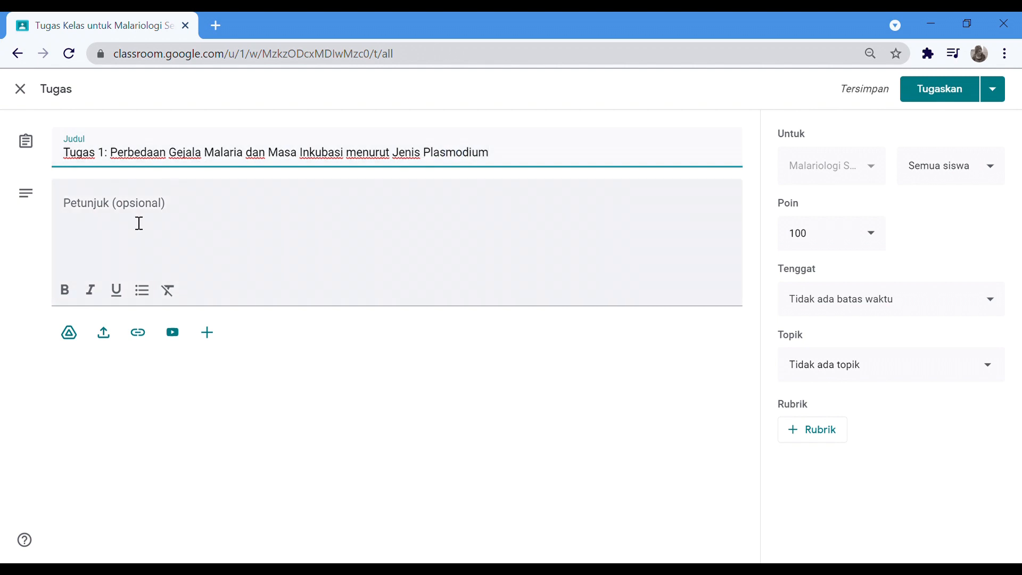
# Write the assignment instruction "Cari tahu perbedaan gejala malaria dan masa inkubasi dari kelima jenis Plasmodium malaria.".
pyautogui.click(138, 224)
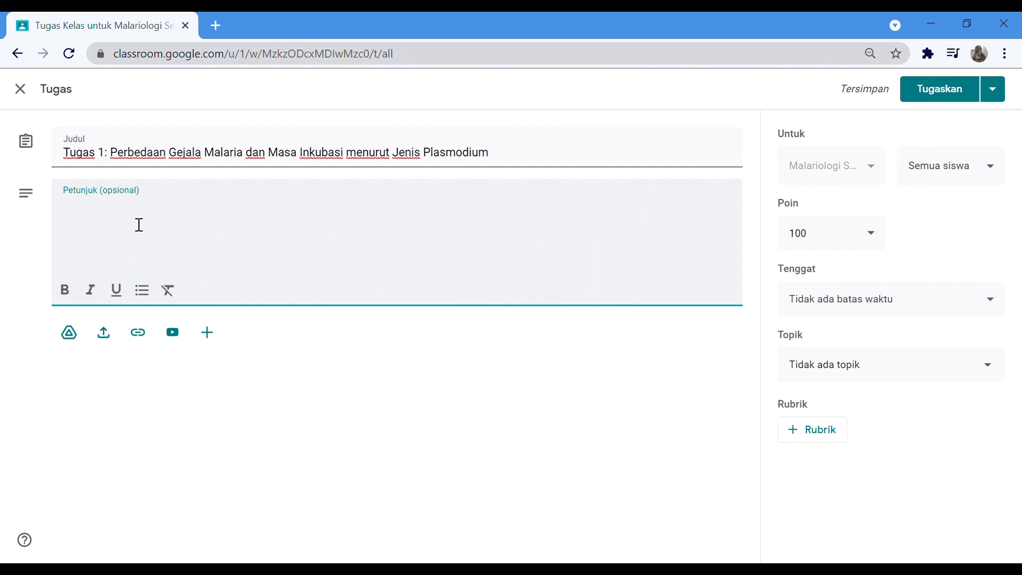
pyautogui.write('Cari tahu pe')
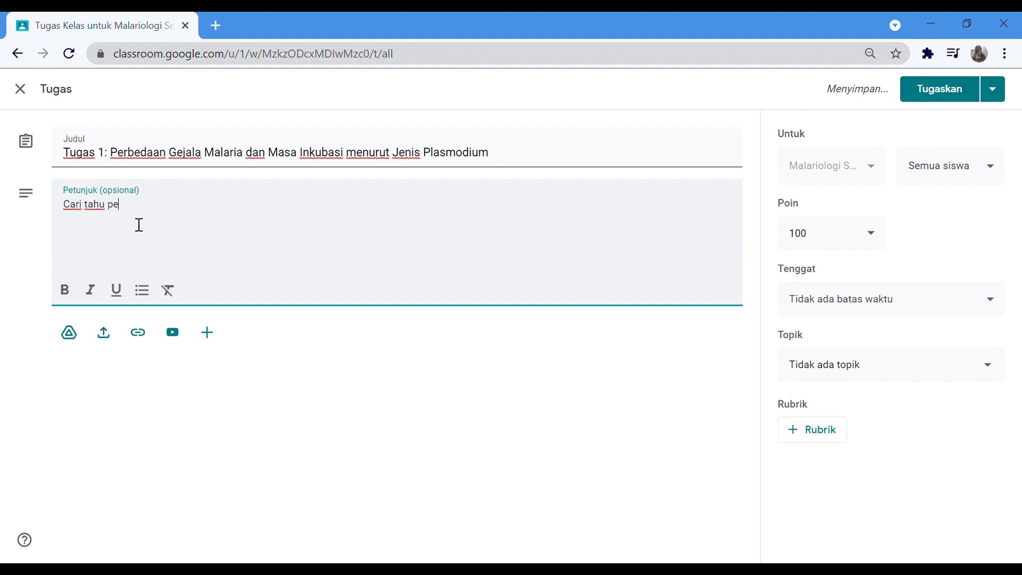
pyautogui.write('rbedaan gej')
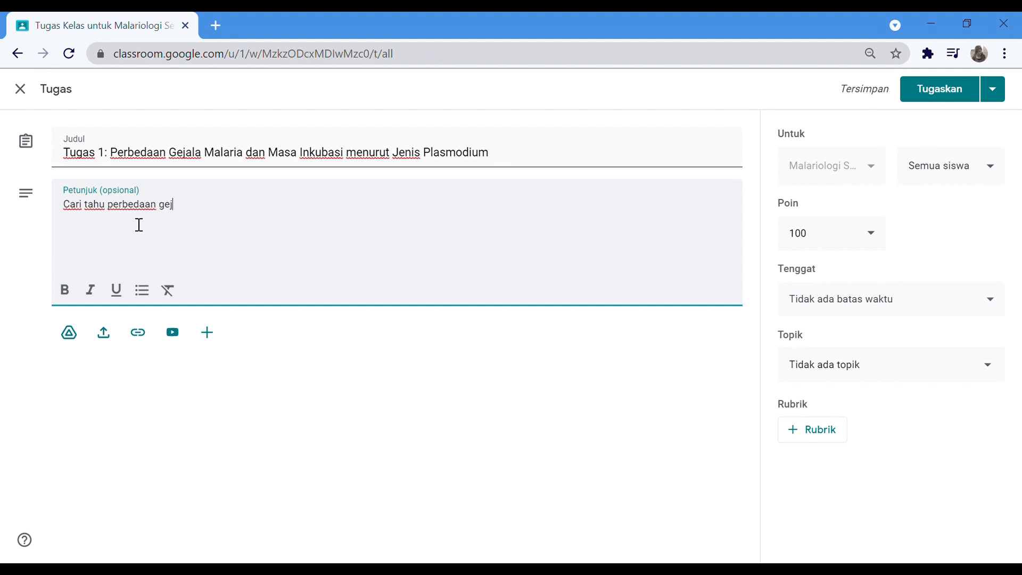
pyautogui.write('ala malaria dan masa')
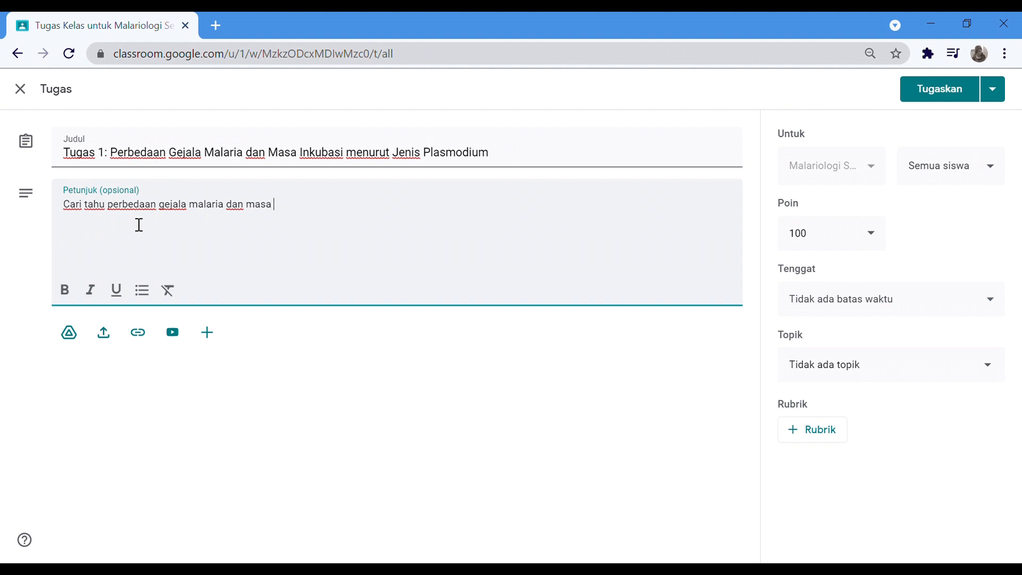
pyautogui.write(' inkubasi dari k')
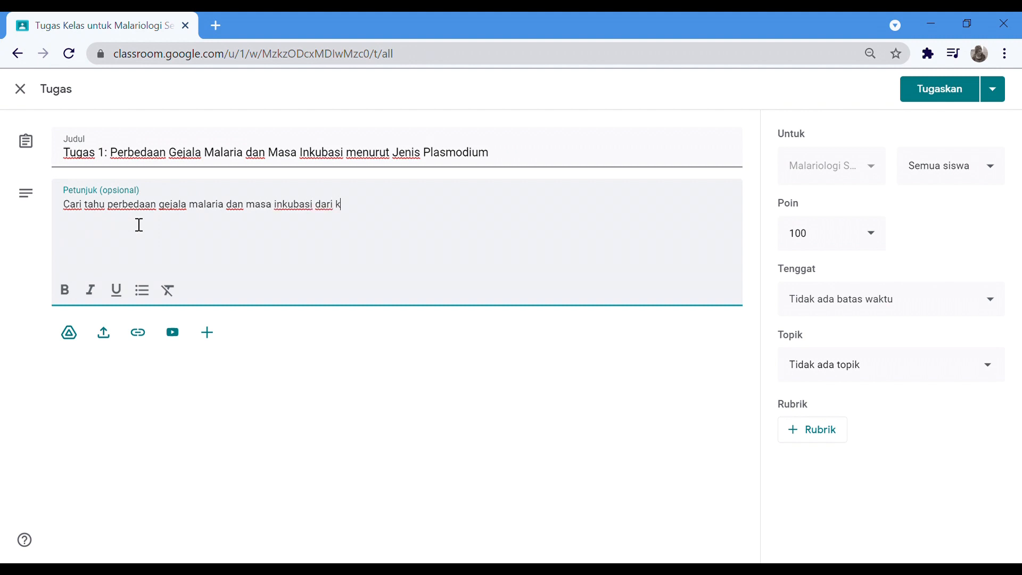
pyautogui.write('elima jenis ')
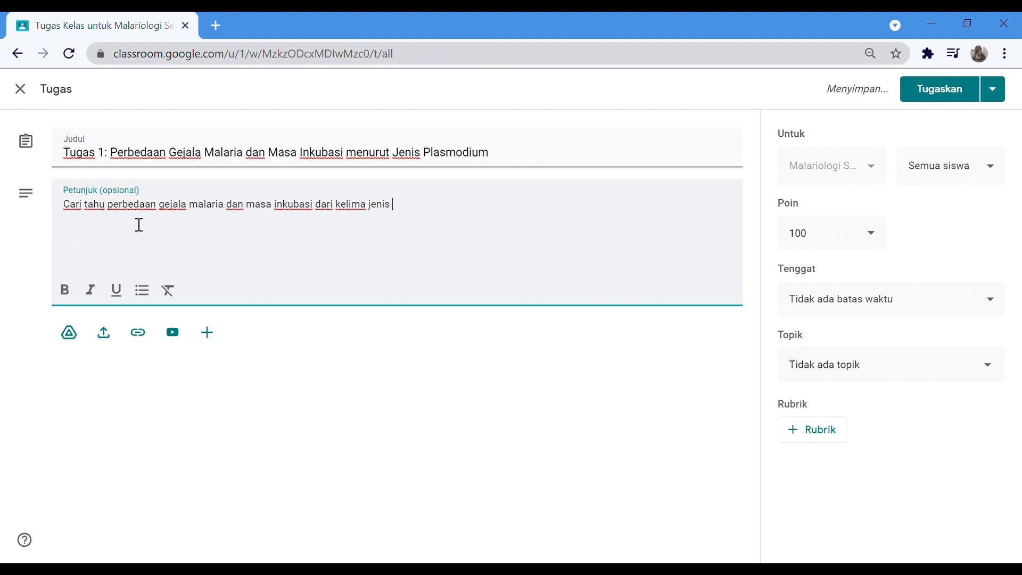
pyautogui.write('Plasmodiun')
pyautogui.press('BackSpace')
pyautogui.write('m malaria.  ')
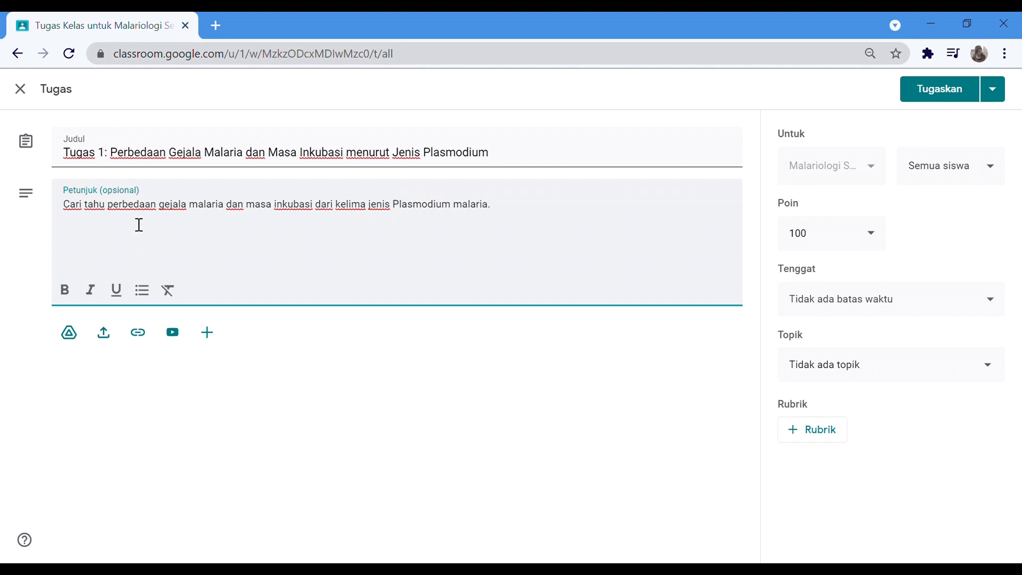
# Add a separate paragraph to the instructions reading "Cantumkan juga sumber referensi jawaban Anda.".
pyautogui.write('Cantumkan juga sum')
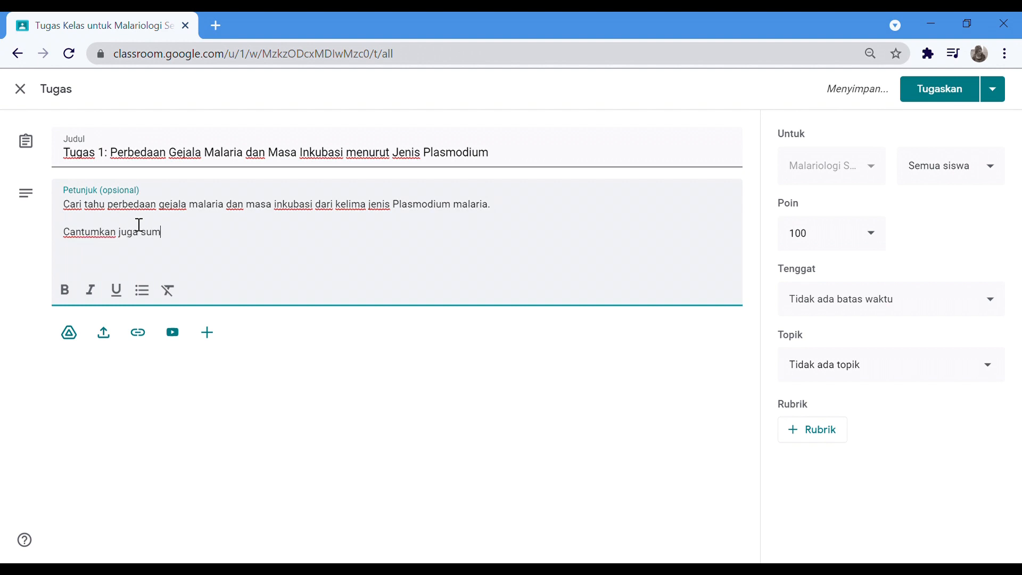
pyautogui.write('ber referensi jaw')
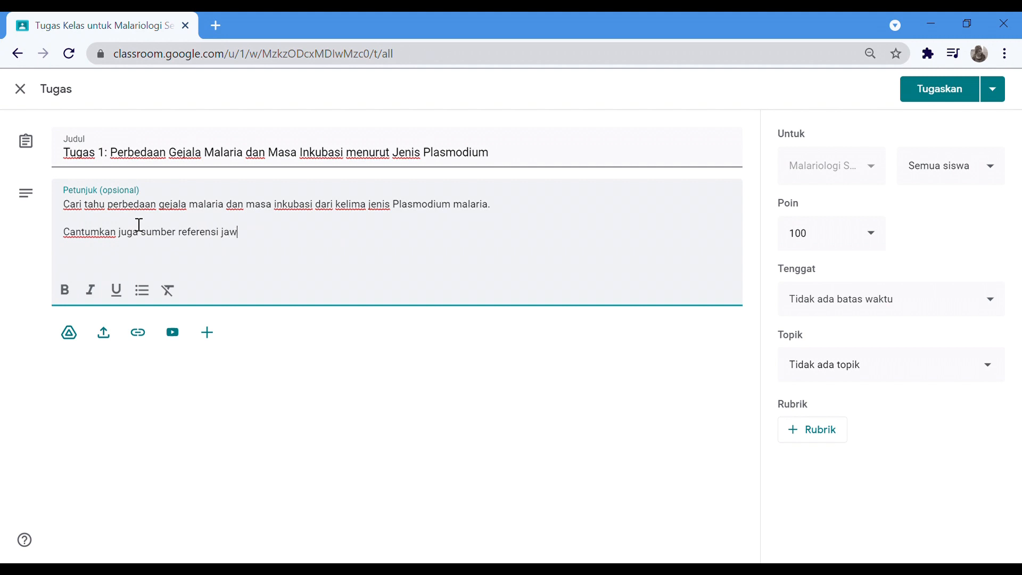
pyautogui.write('aban Anda.')
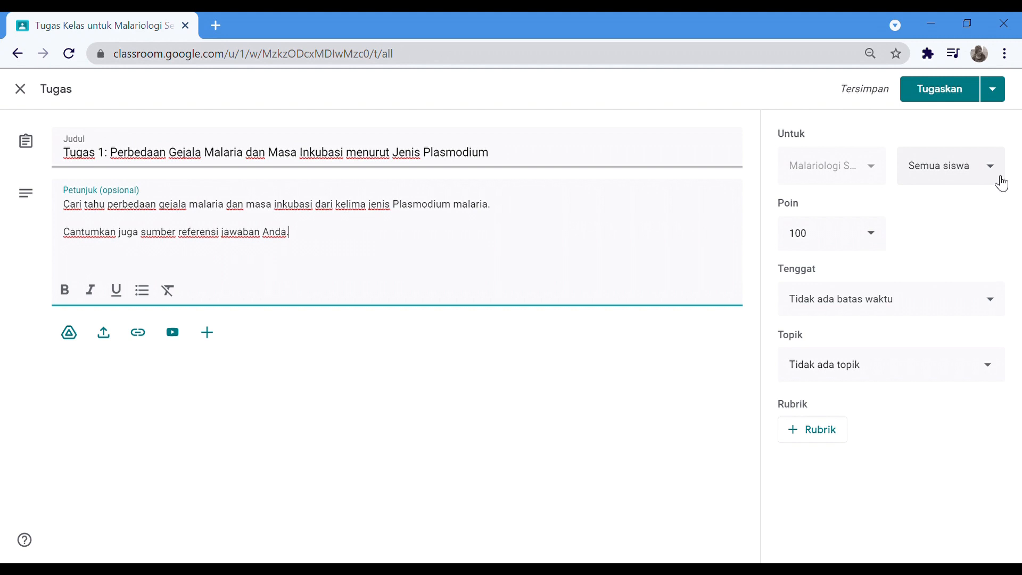
# Set the assignment's deadline to 15 Sep 2021 at 23.59 and its topic to Penugasan.
pyautogui.click(879, 248)
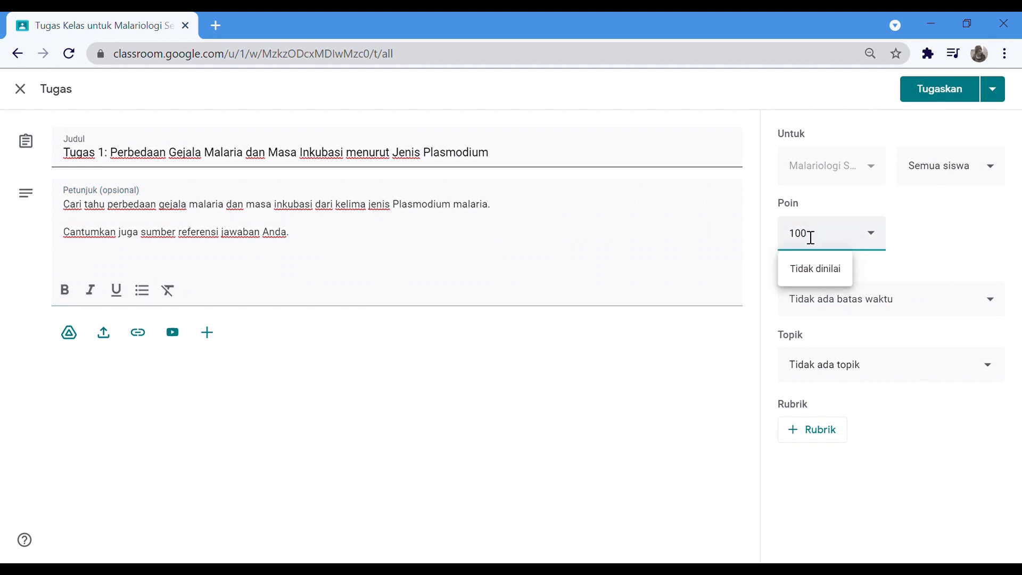
pyautogui.click(944, 237)
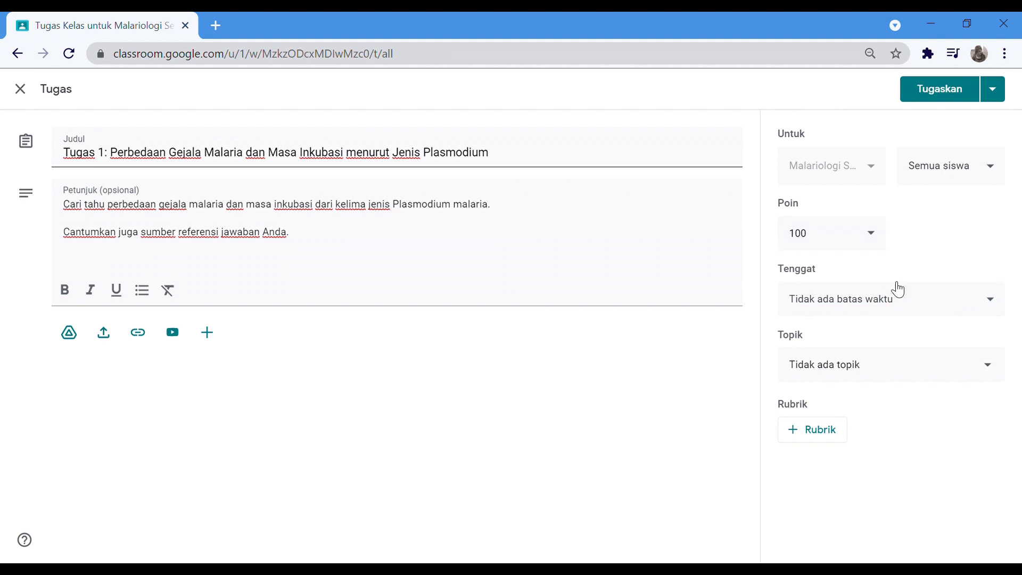
pyautogui.click(900, 305)
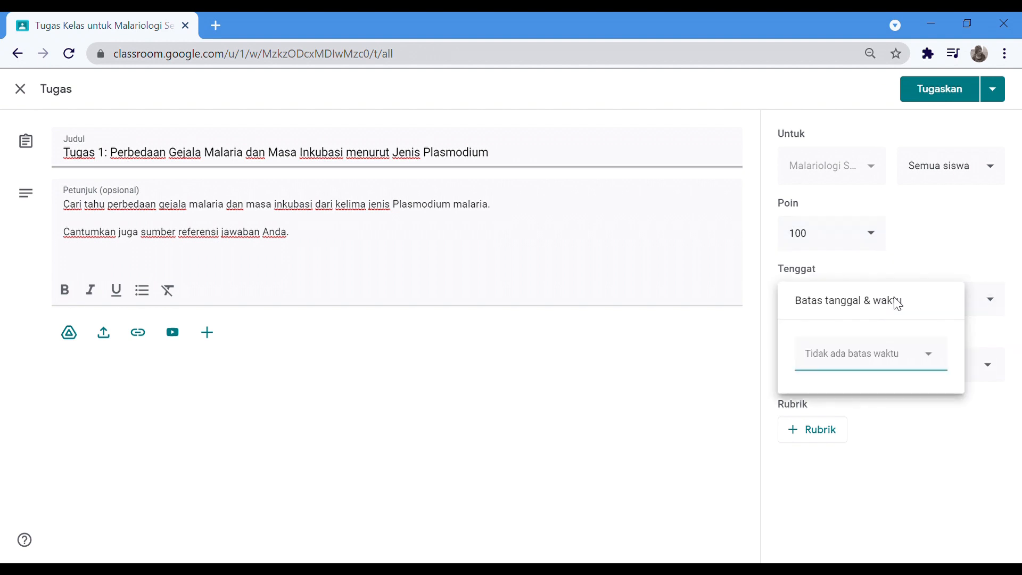
pyautogui.click(942, 356)
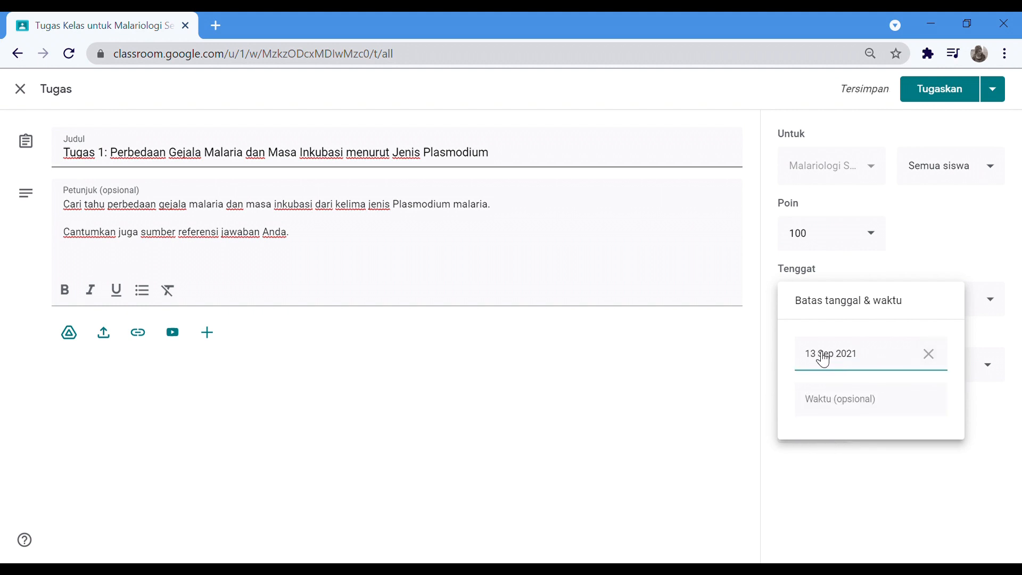
pyautogui.click(850, 356)
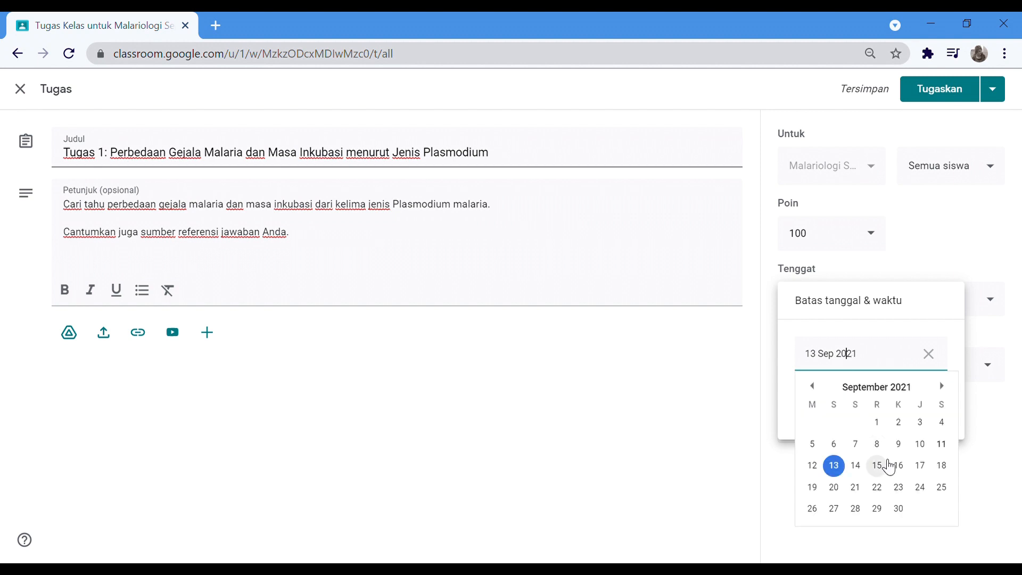
pyautogui.click(878, 465)
pyautogui.click(850, 410)
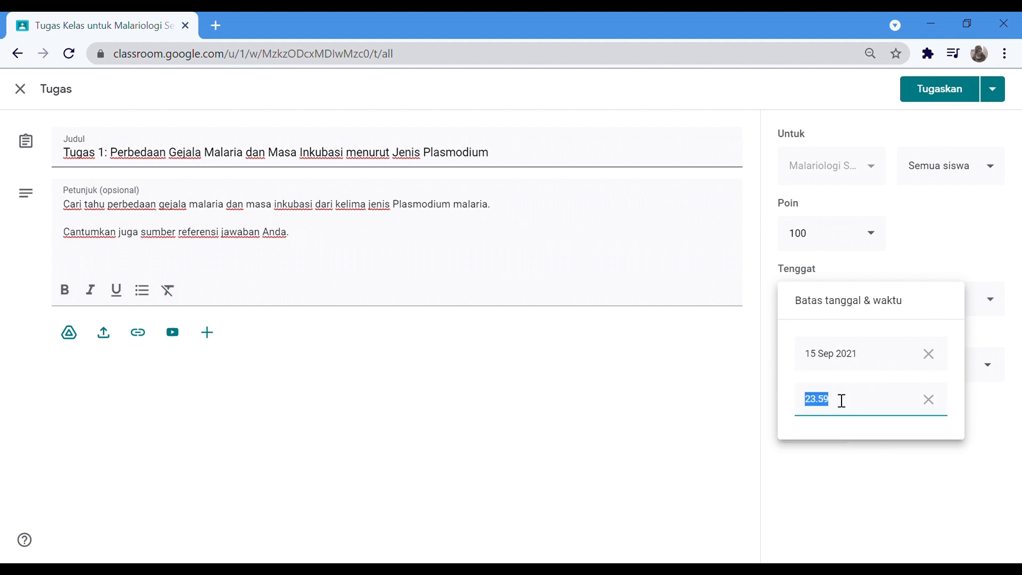
pyautogui.write('23.59')
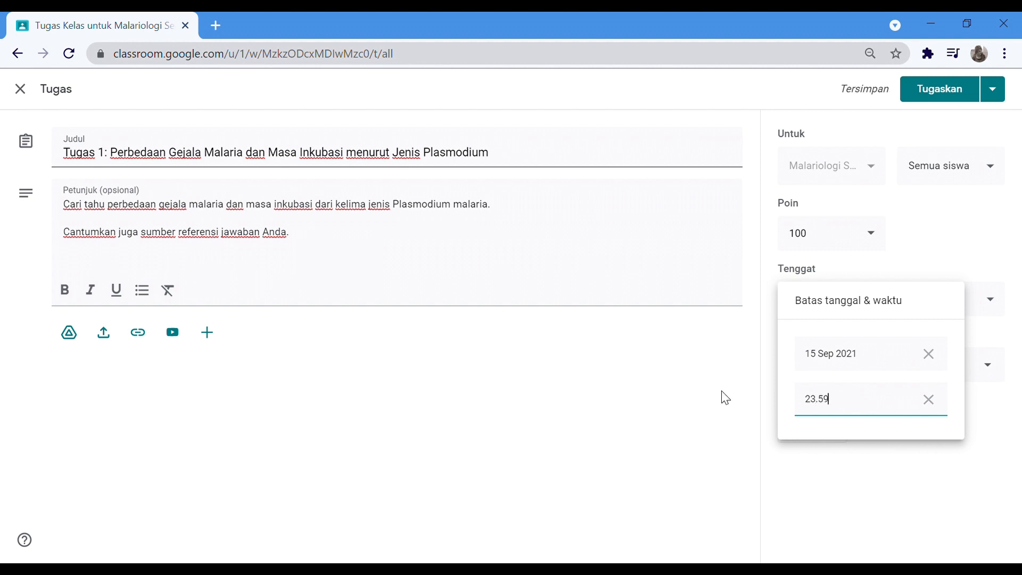
pyautogui.click(723, 397)
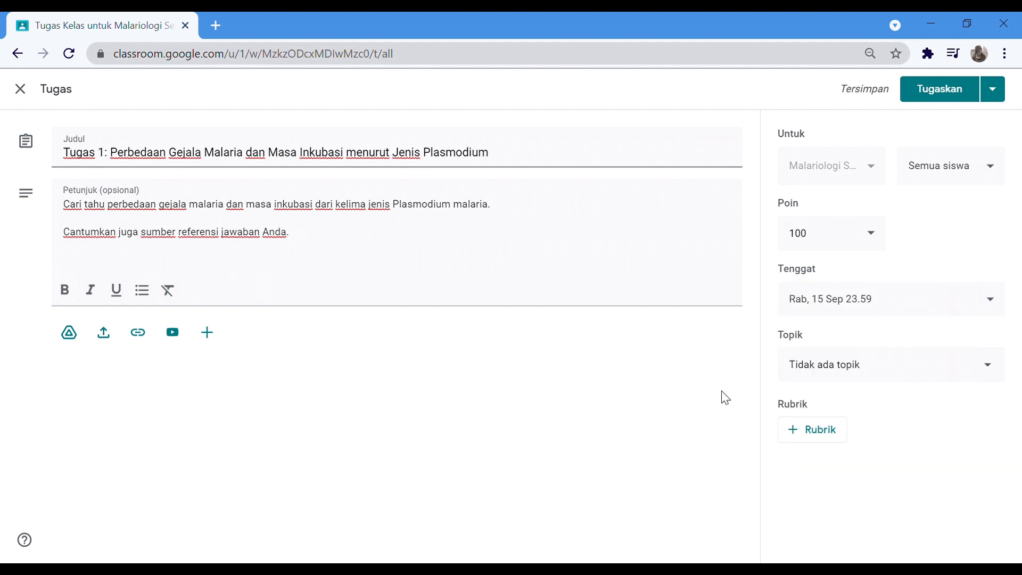
pyautogui.click(848, 372)
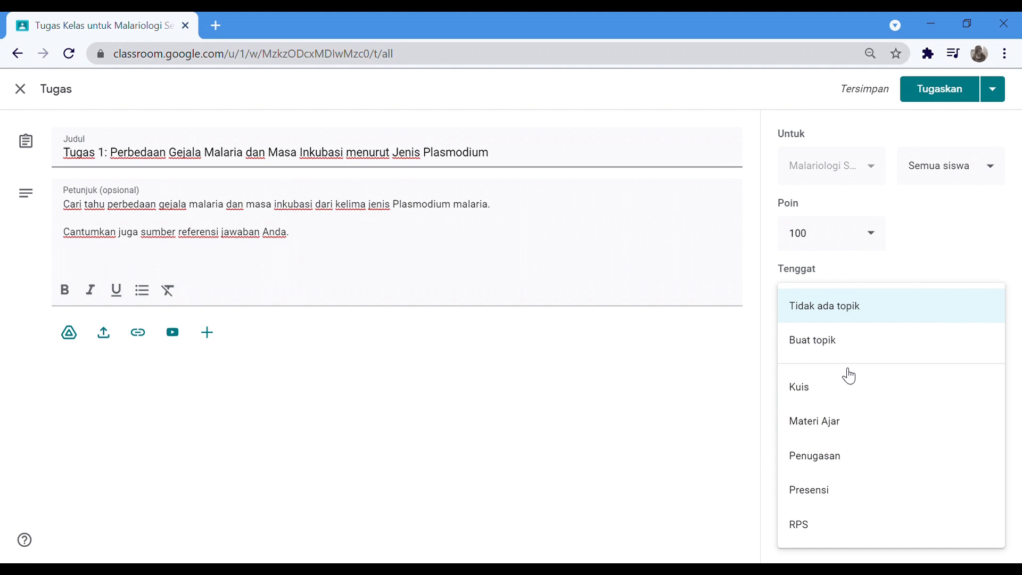
pyautogui.click(845, 459)
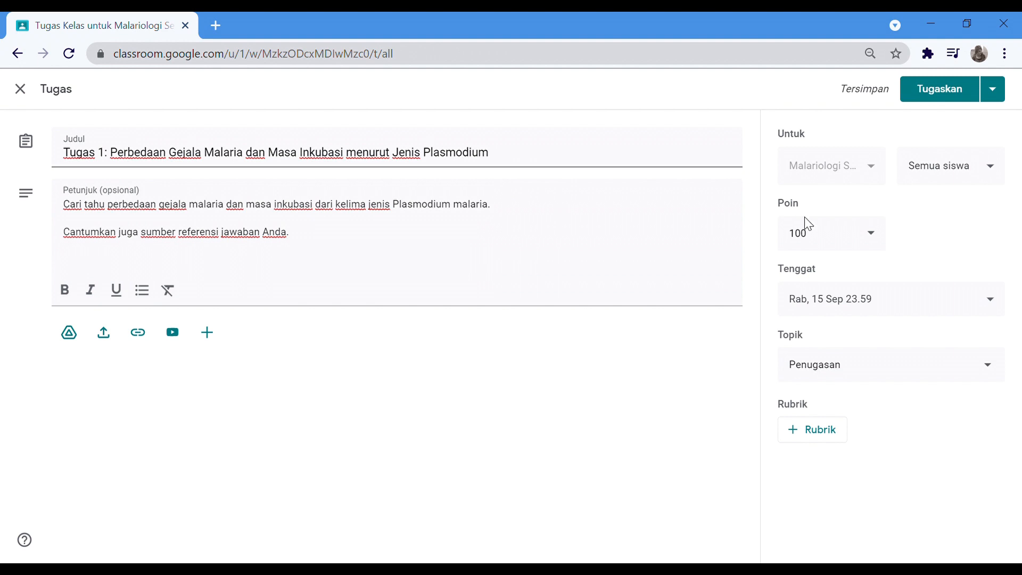
# Publish the Tugas 1 assignment to all students immediately.
pyautogui.click(1003, 102)
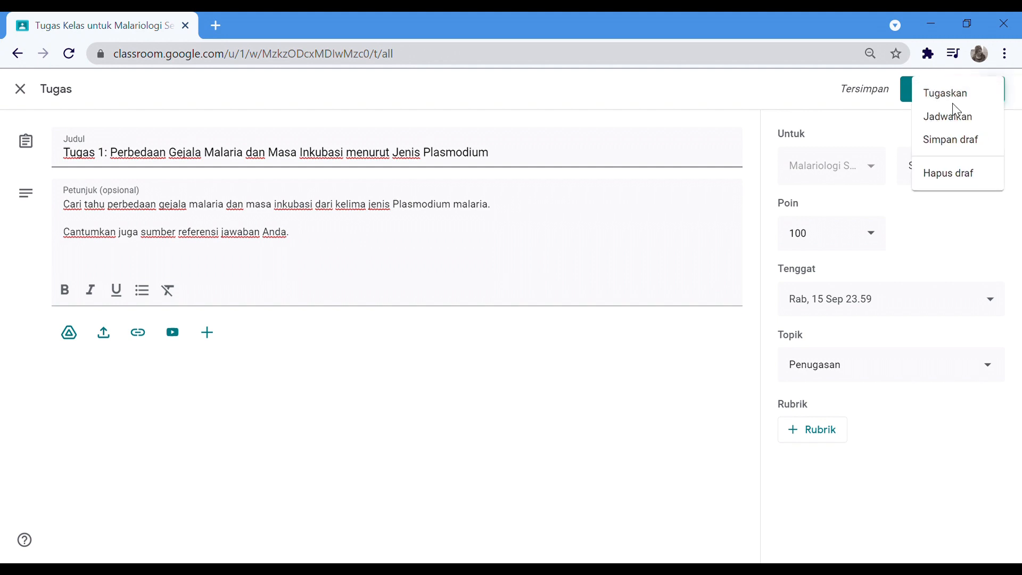
pyautogui.click(1013, 109)
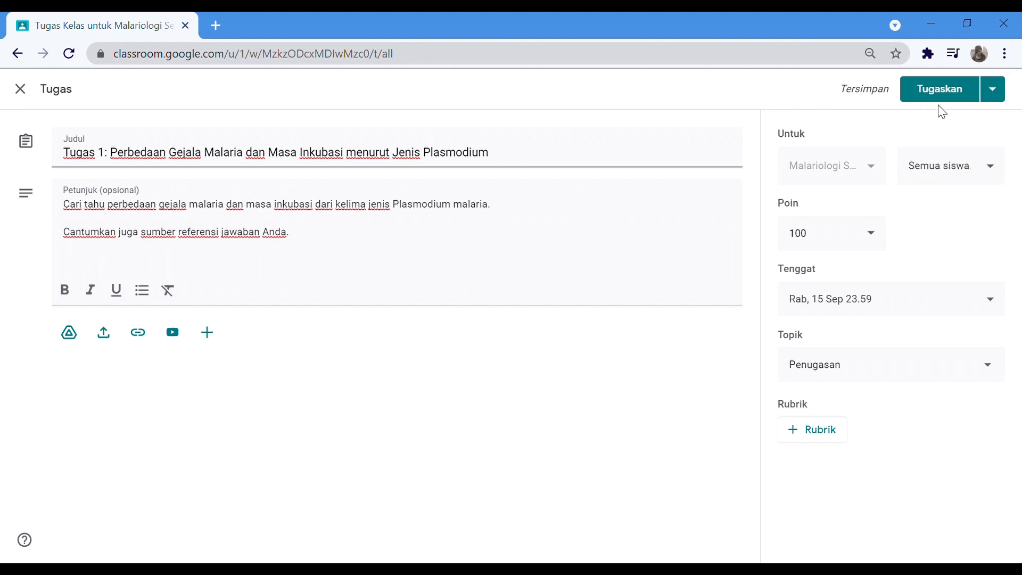
pyautogui.click(1000, 104)
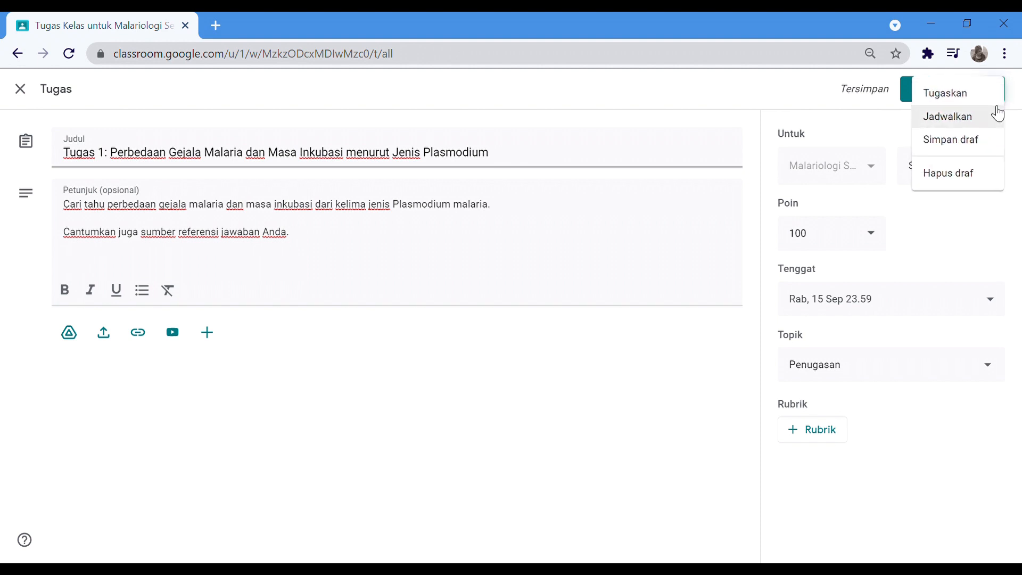
pyautogui.click(999, 100)
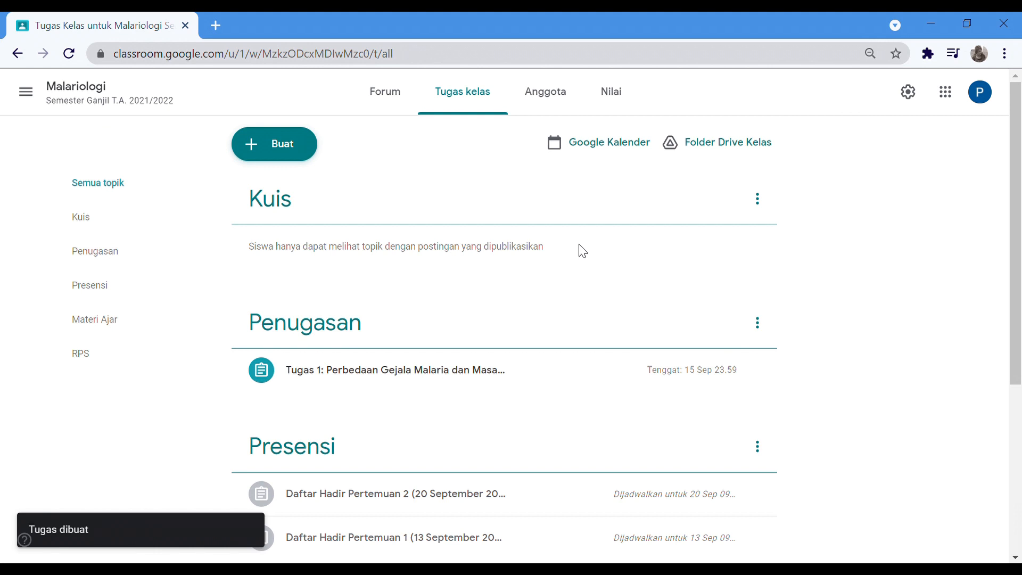
# Review the published Tugas 1 post under Penugasan and its edit form, closing the form without making changes.
pyautogui.scroll(-1, 851, 380)
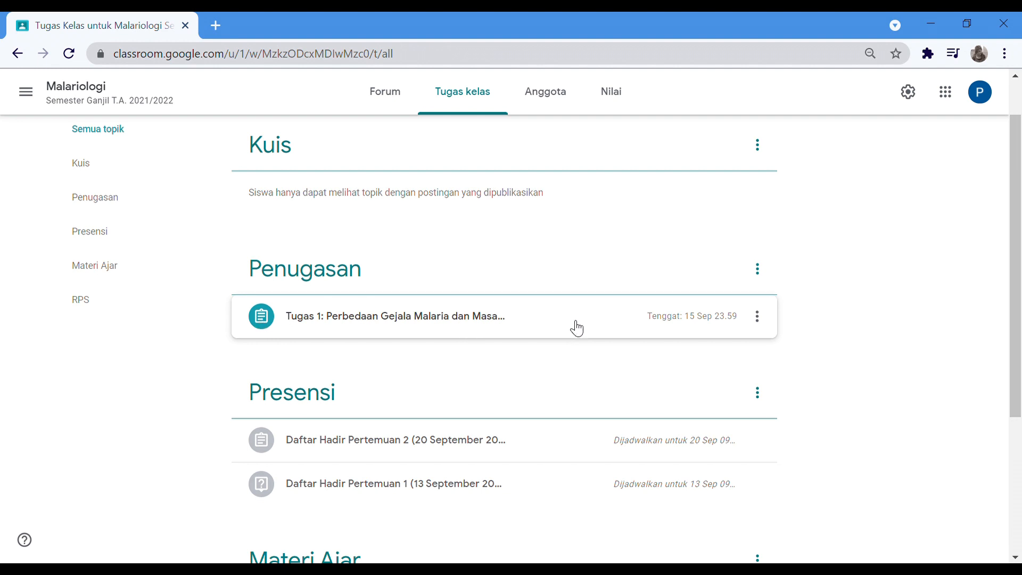
pyautogui.click(758, 324)
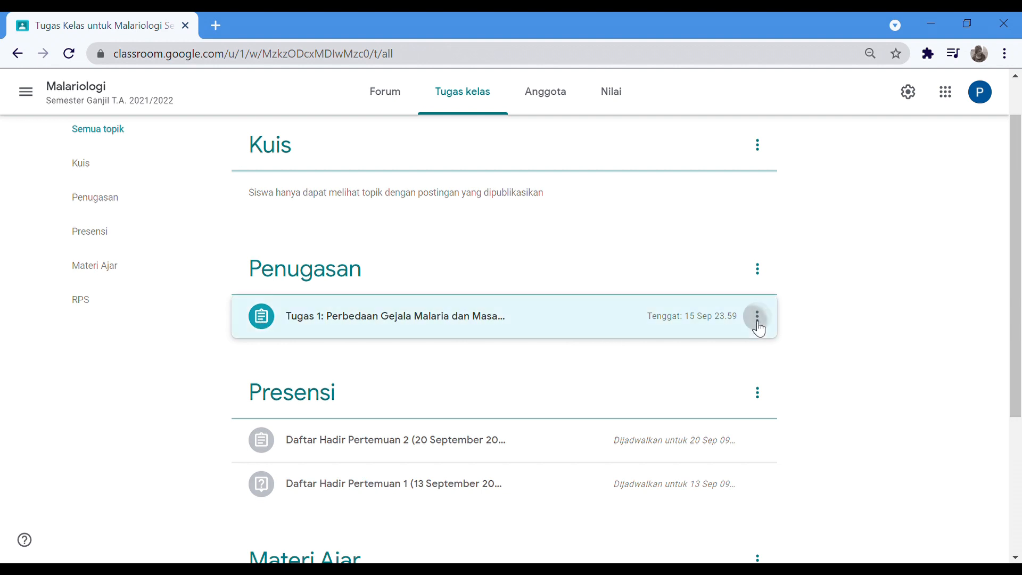
pyautogui.click(609, 336)
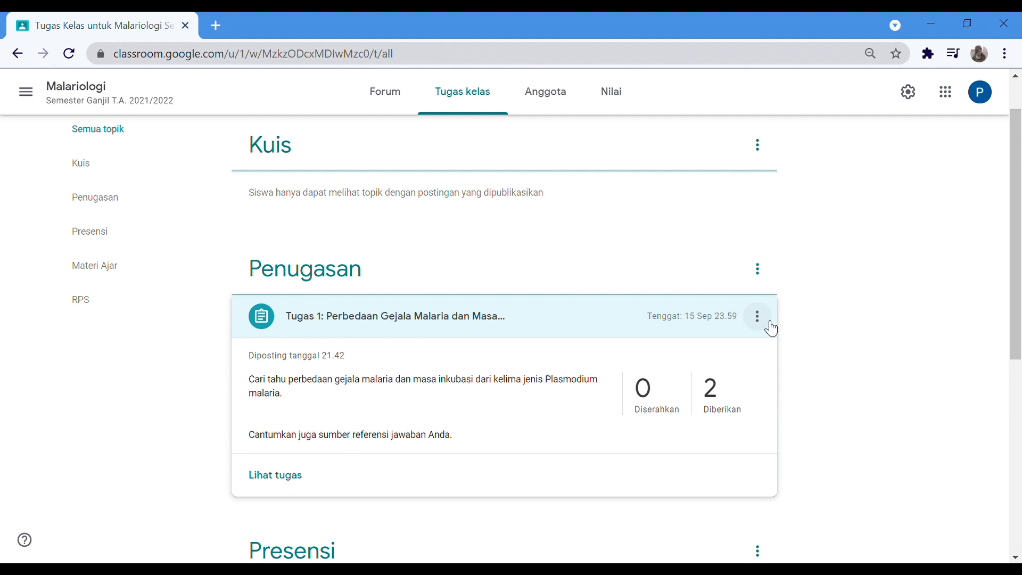
pyautogui.click(769, 325)
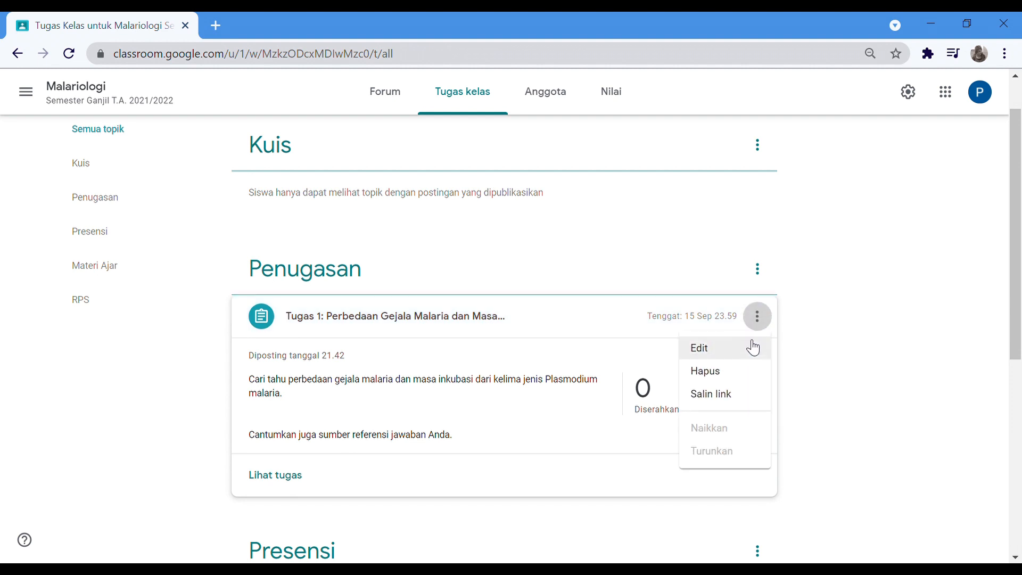
pyautogui.click(750, 353)
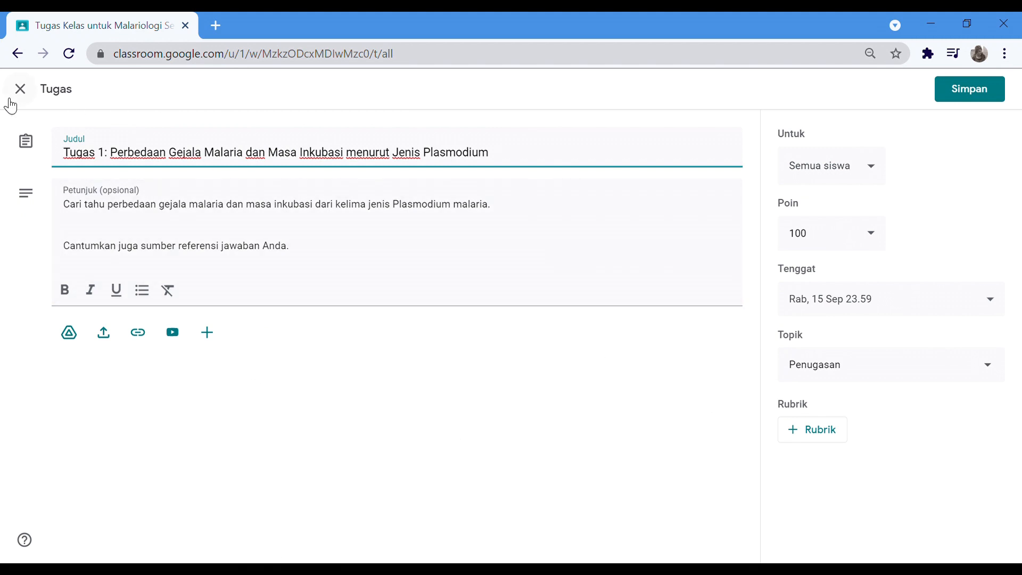
pyautogui.click(27, 94)
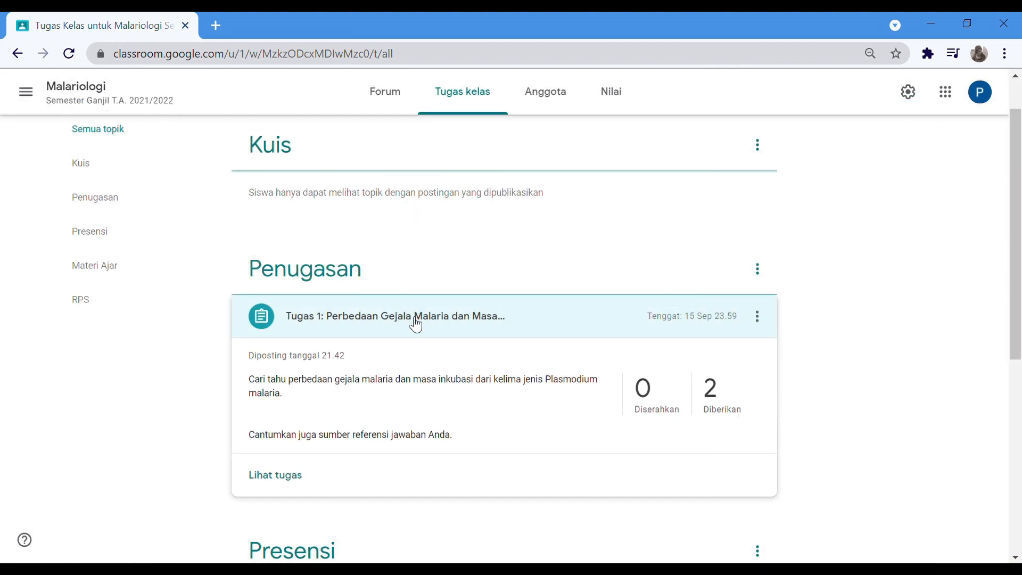
# Create another assignment titled "Tugas 2: Mencari Jentik Nyamuk Anopheles dan Jentik Nyamuk Bukan Anopheles".
pyautogui.scroll(1, 867, 302)
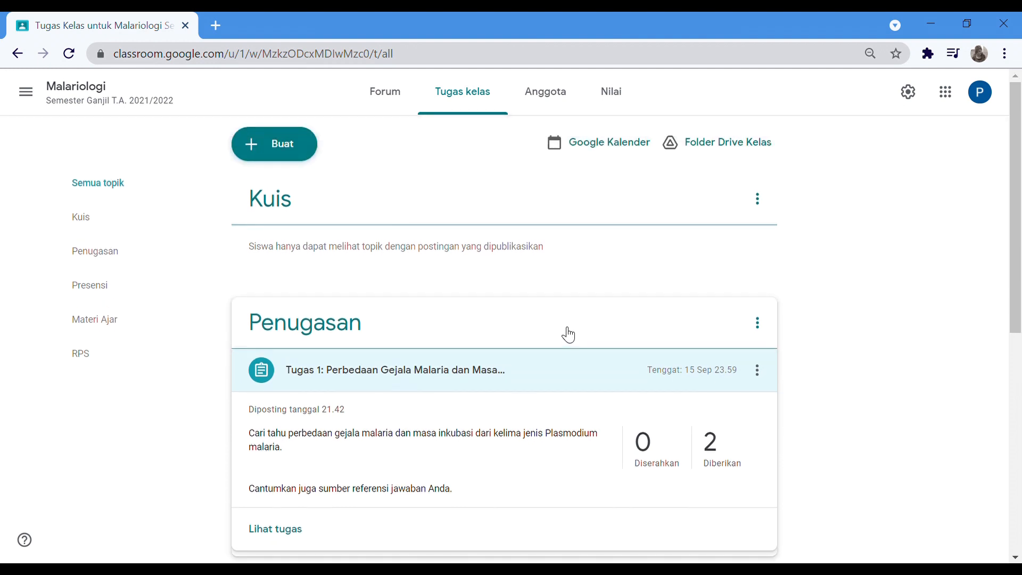
pyautogui.click(313, 154)
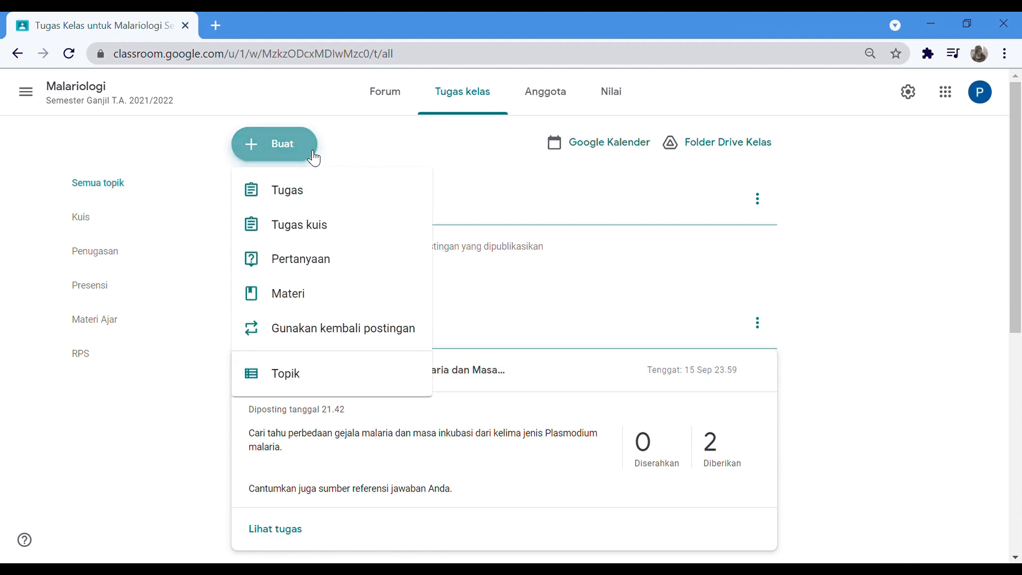
pyautogui.click(313, 155)
pyautogui.click(314, 156)
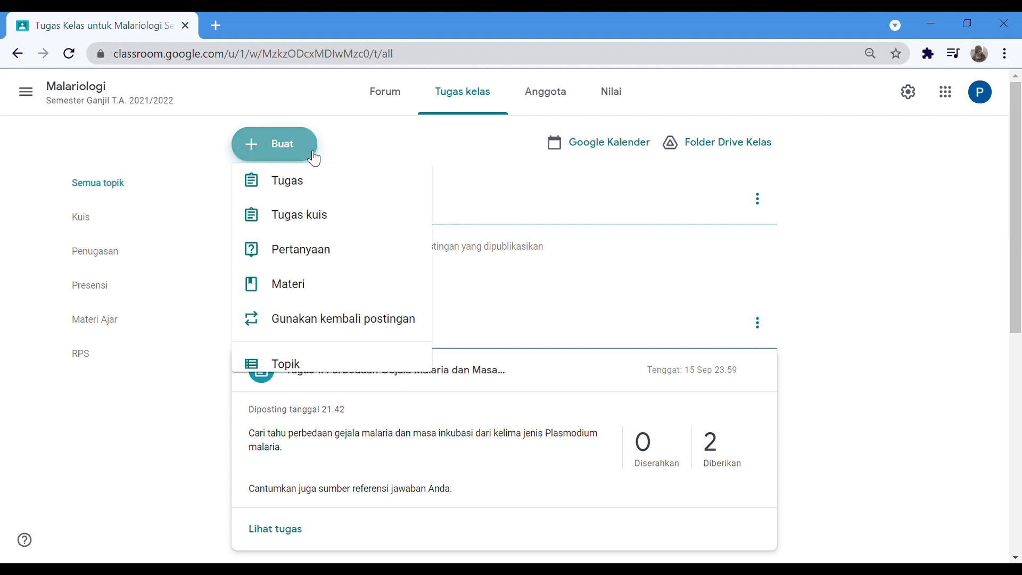
pyautogui.click(302, 193)
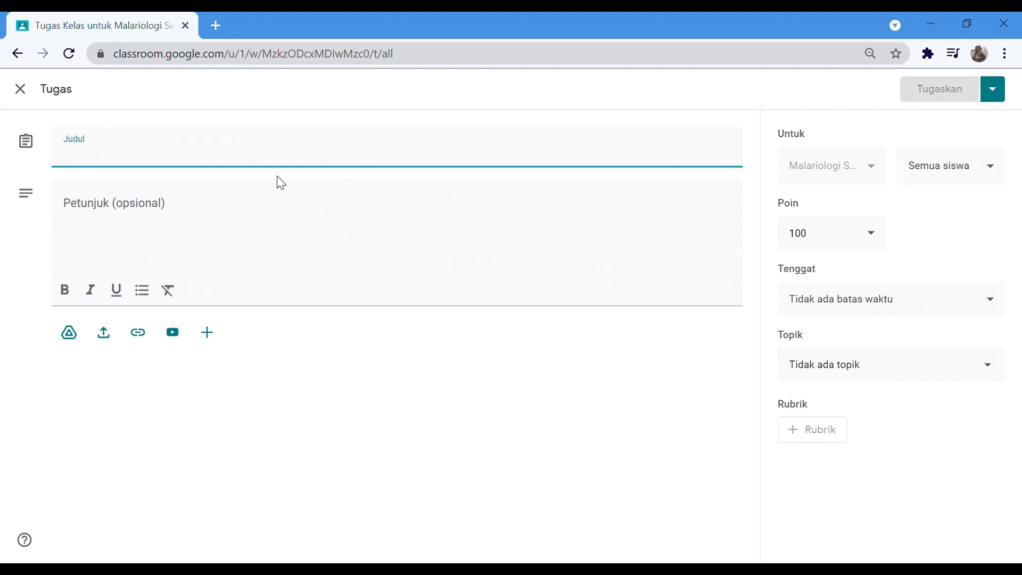
pyautogui.write('Tugas 2')
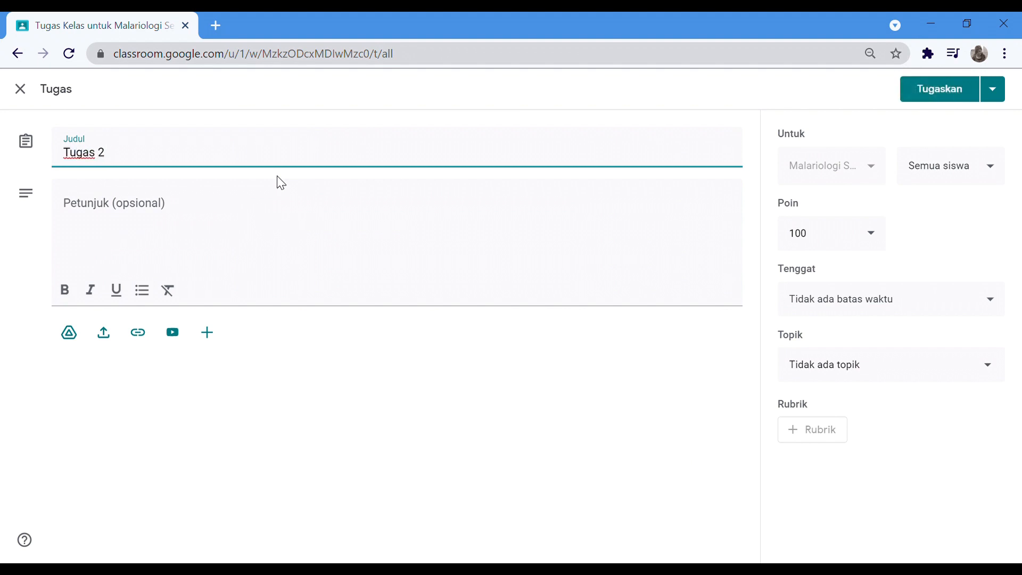
pyautogui.write(': Mencari Jenti')
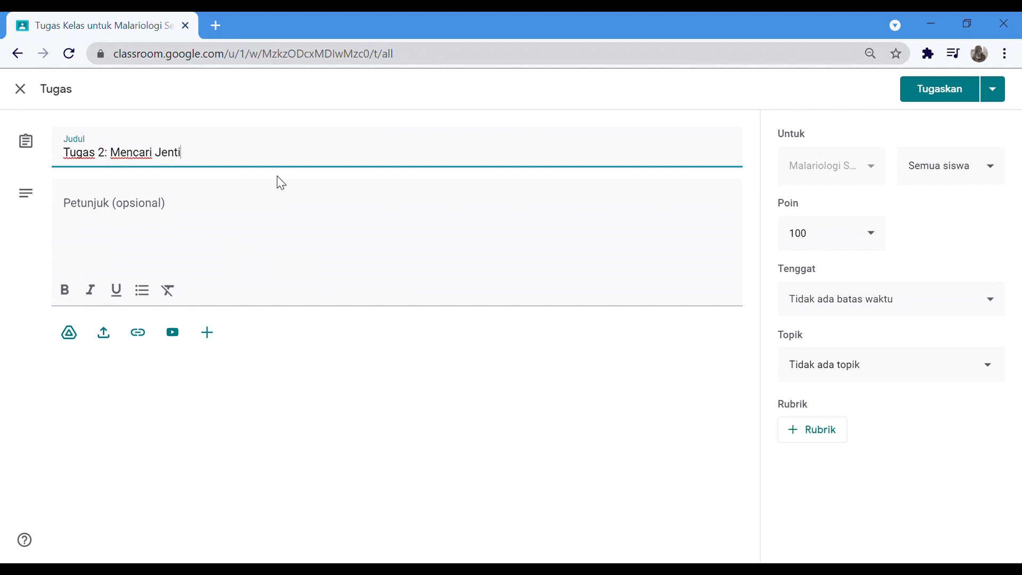
pyautogui.write('k Nyamuk A')
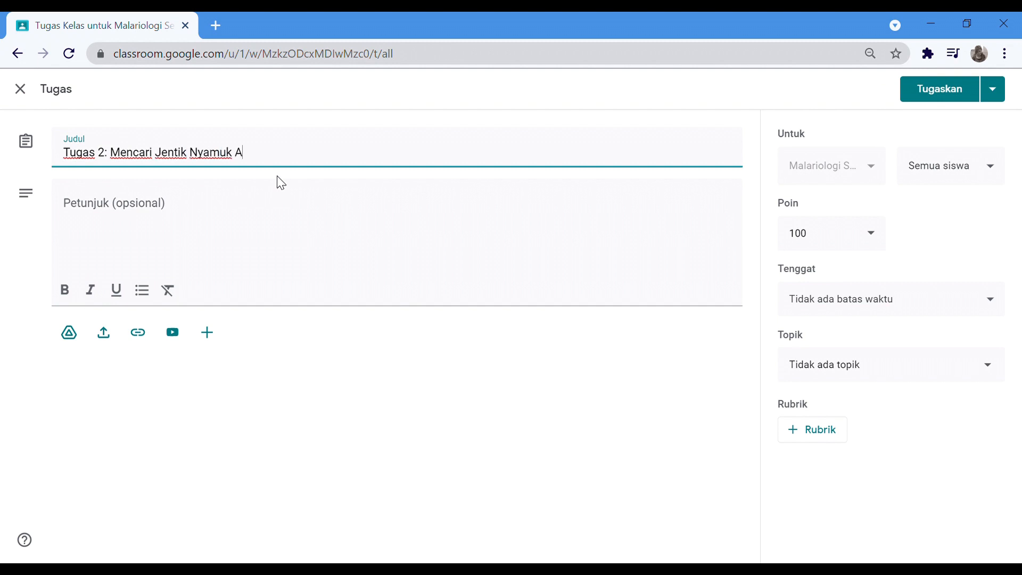
pyautogui.write('nopheles dan Jent')
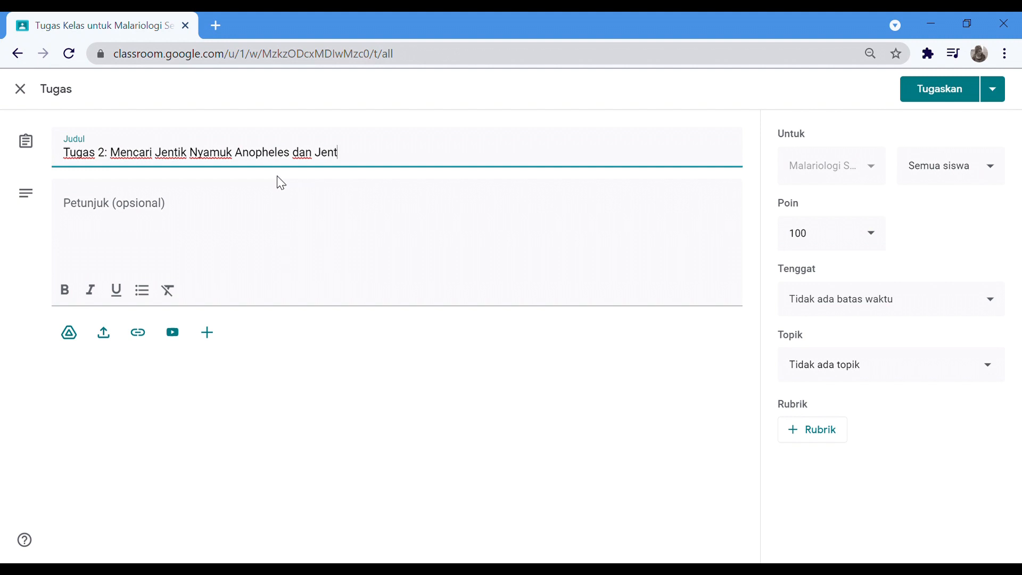
pyautogui.write('ik Nyamuk B')
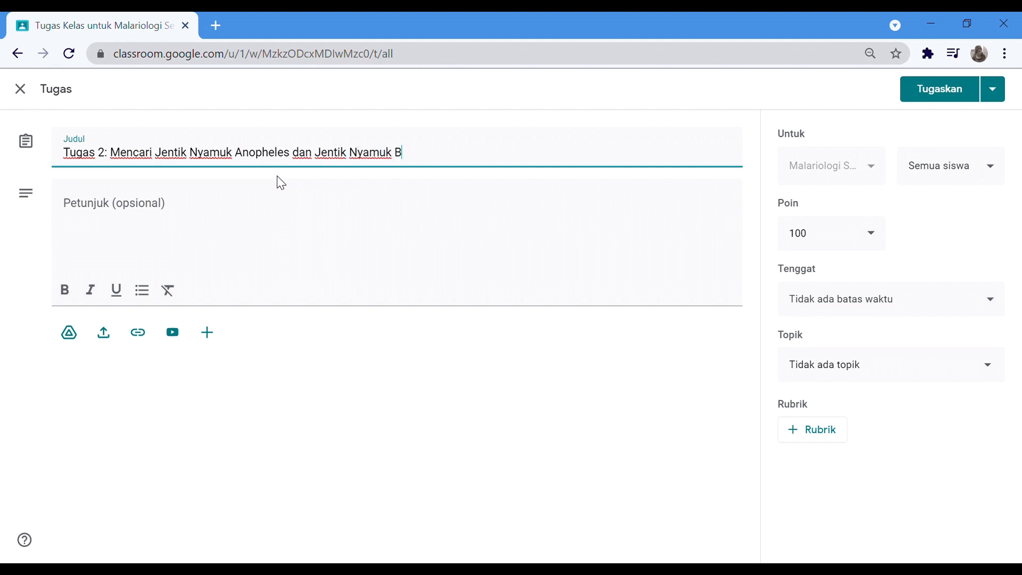
pyautogui.write('ukan Anopheles')
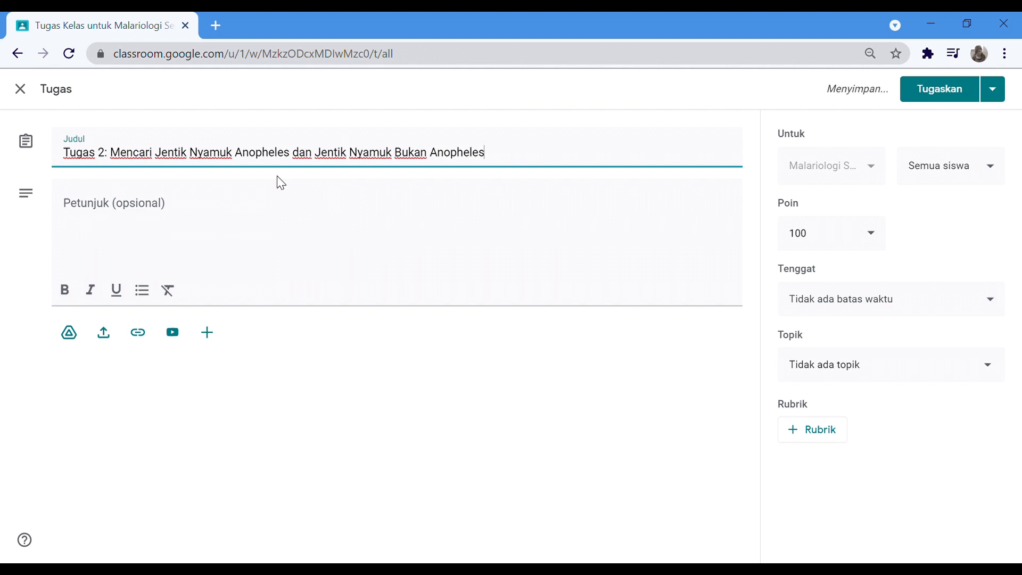
# Write the assignment instruction "Temukan jentik nyamuk Anopheles dan bukan nyamuk Anopheles, lalu foto dan upload dalam penugasan ini.".
pyautogui.click(212, 216)
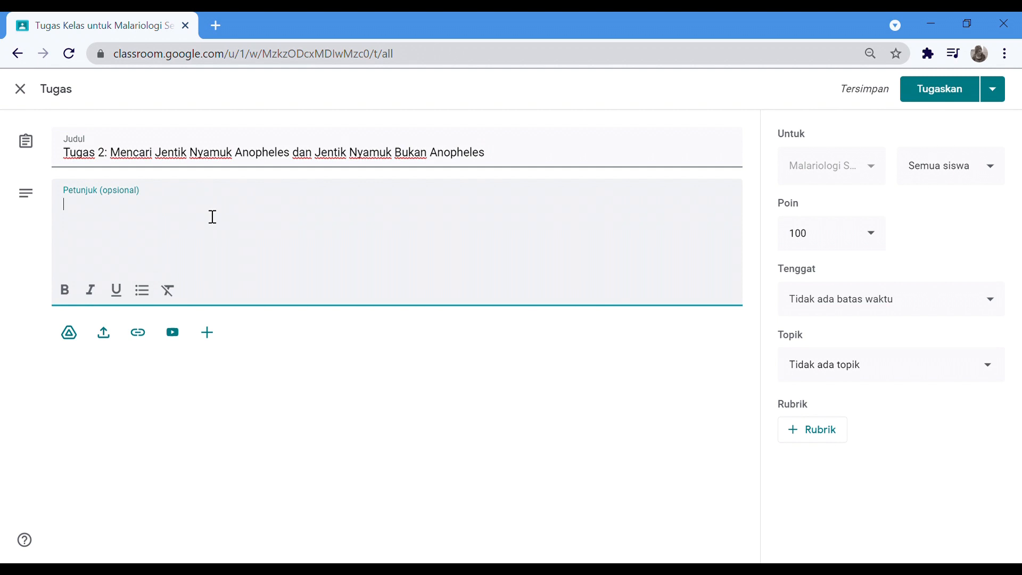
pyautogui.write('Trou')
pyautogui.press('BackSpace')
pyautogui.press('BackSpace')
pyautogui.press('BackSpace')
pyautogui.write('emukan ')
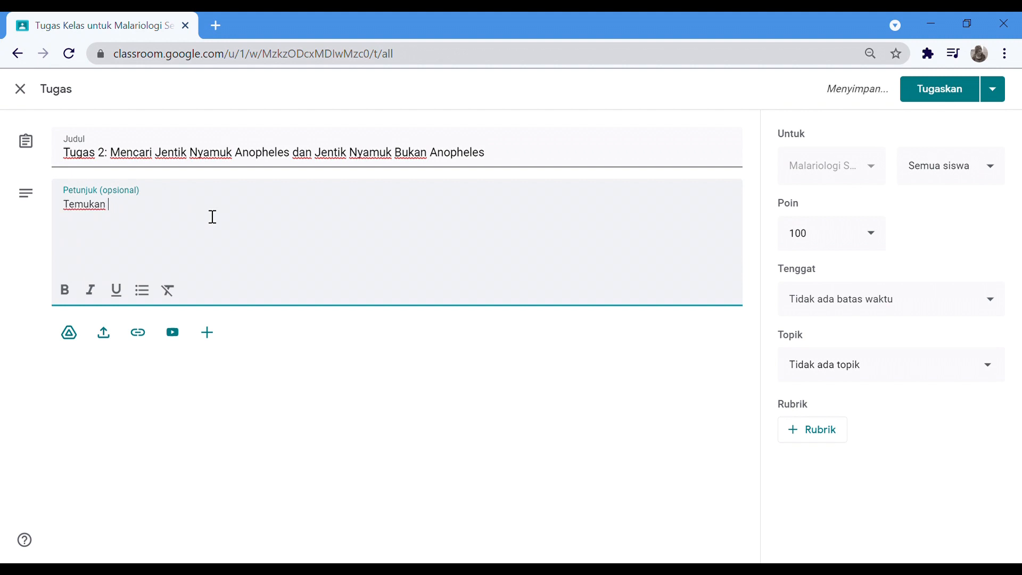
pyautogui.write('jne')
pyautogui.press('BackSpace')
pyautogui.press('BackSpace')
pyautogui.write('entik nyamuk Anopheles')
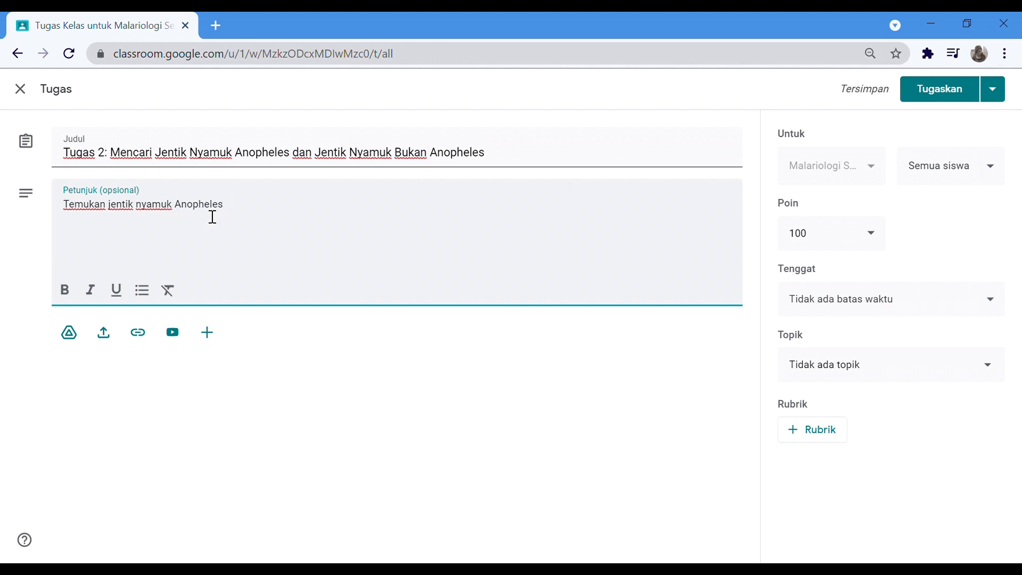
pyautogui.write('dan bukan ')
pyautogui.write('nyamuk ')
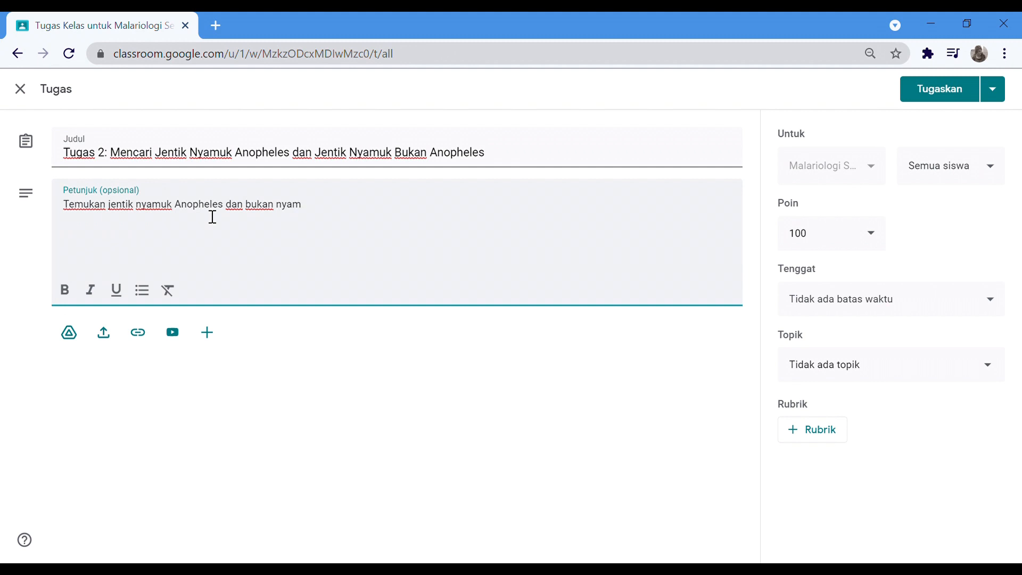
pyautogui.write('Anopheles, lalu f')
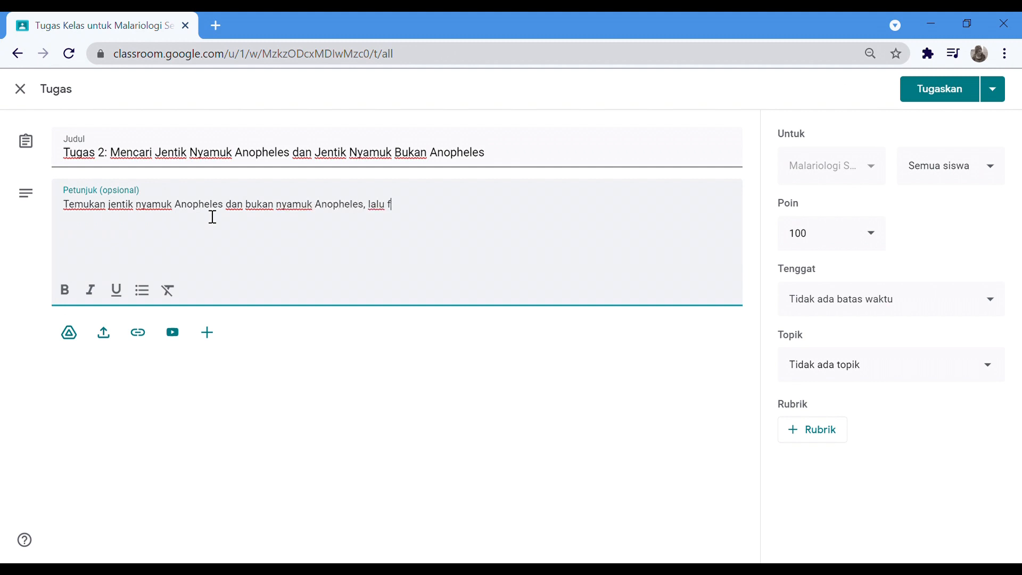
pyautogui.write('oto dan upload dalam ')
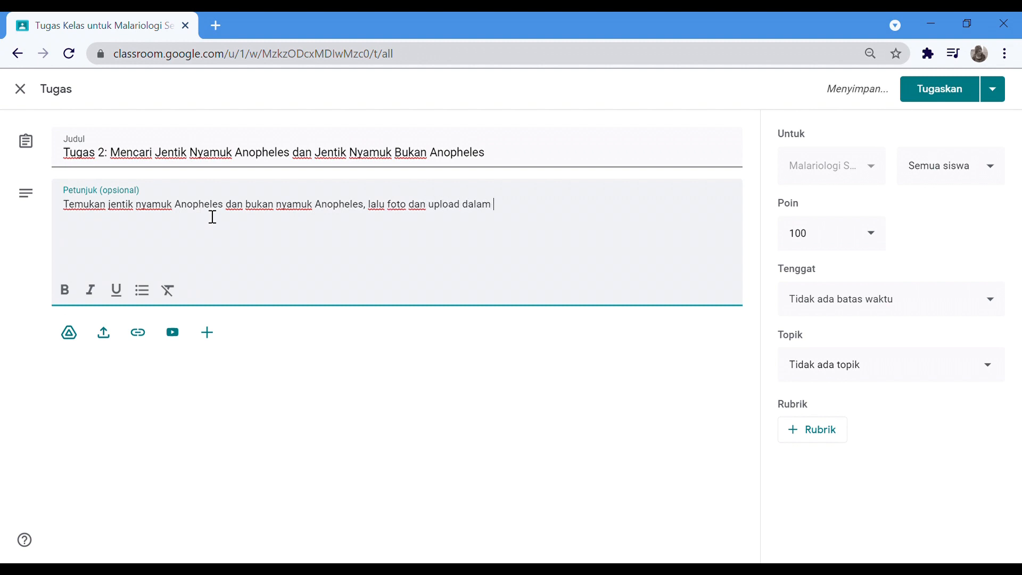
pyautogui.write('penugasan ini.')
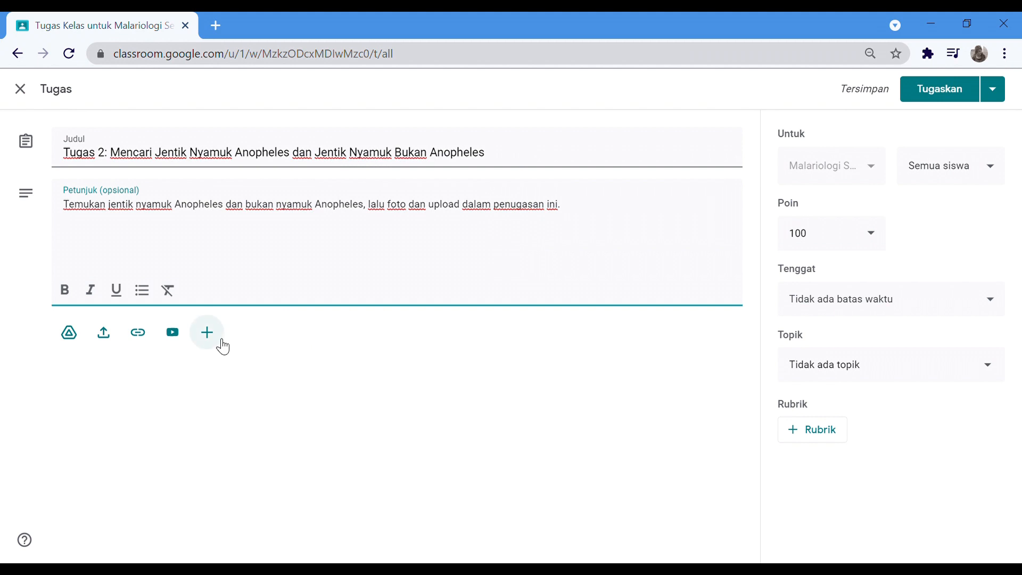
# Upload the image Jentik Nyamuk.jpg from the computer as an attachment and dismiss the sharing settings notice.
pyautogui.click(107, 342)
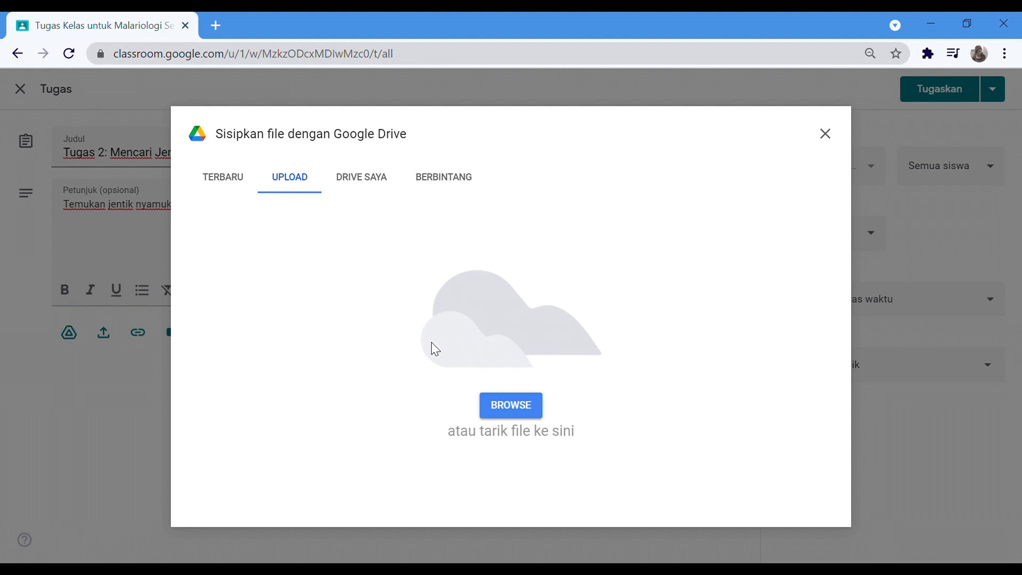
pyautogui.click(514, 409)
pyautogui.press('Return')
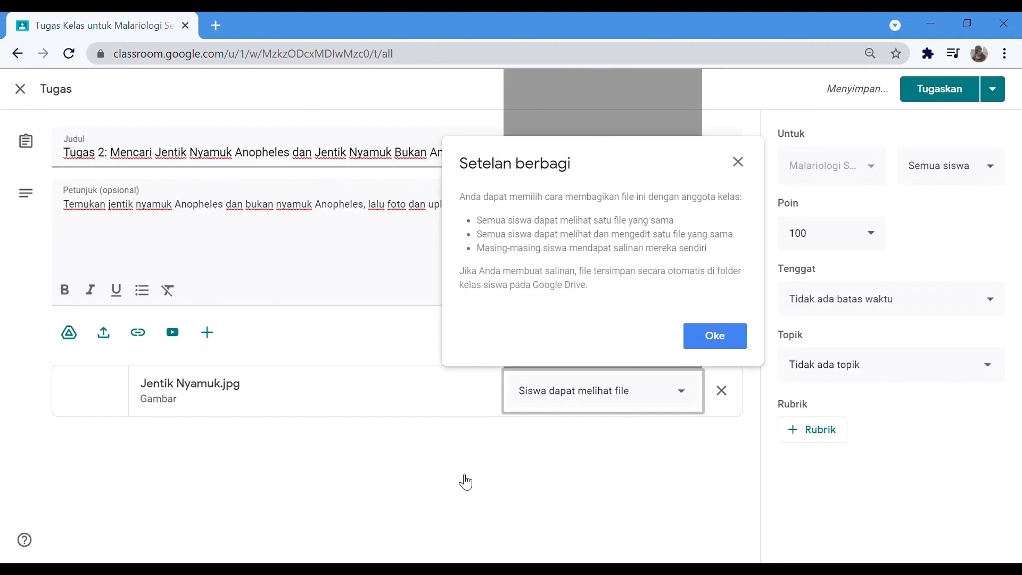
pyautogui.click(719, 344)
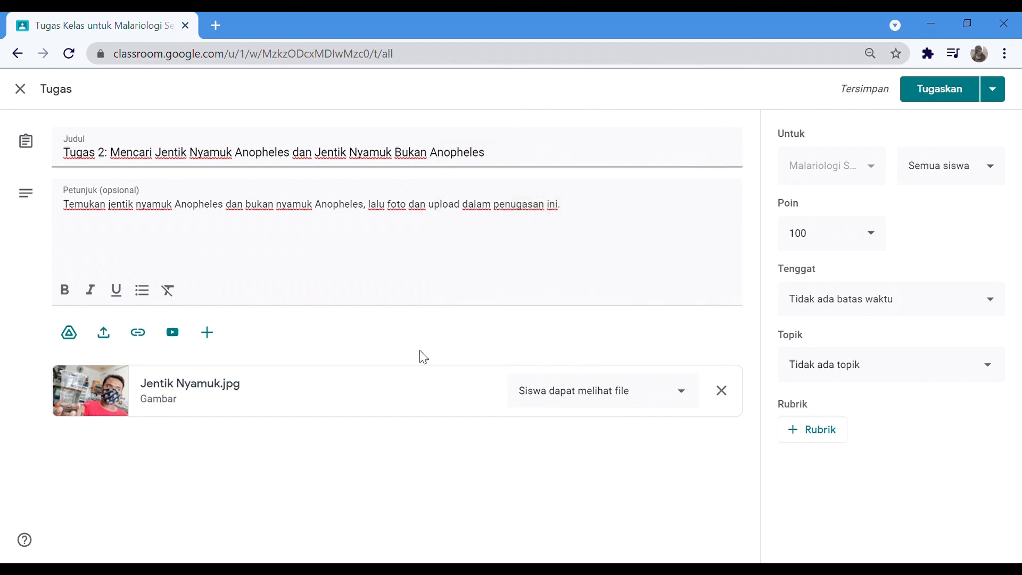
# Add the instruction "Foto jentik nyamuk sesuai contoh foto yang terdapat dalam penugasan ini." and keep the attachment as "Siswa dapat melihat file".
pyautogui.click(615, 224)
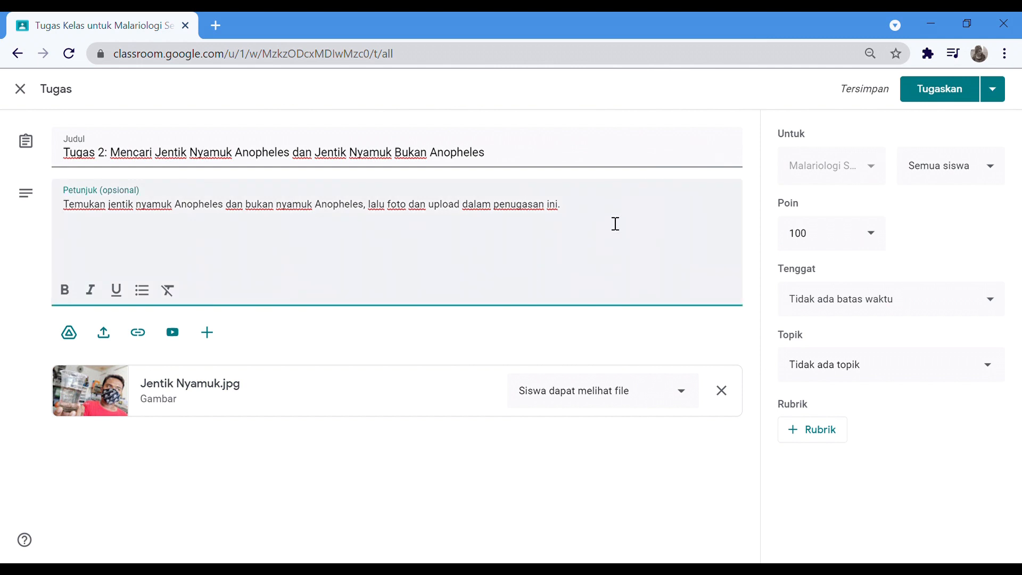
pyautogui.press('BackSpace')
pyautogui.press('Return')
pyautogui.write('Foto jentik nyamuk sesuai')
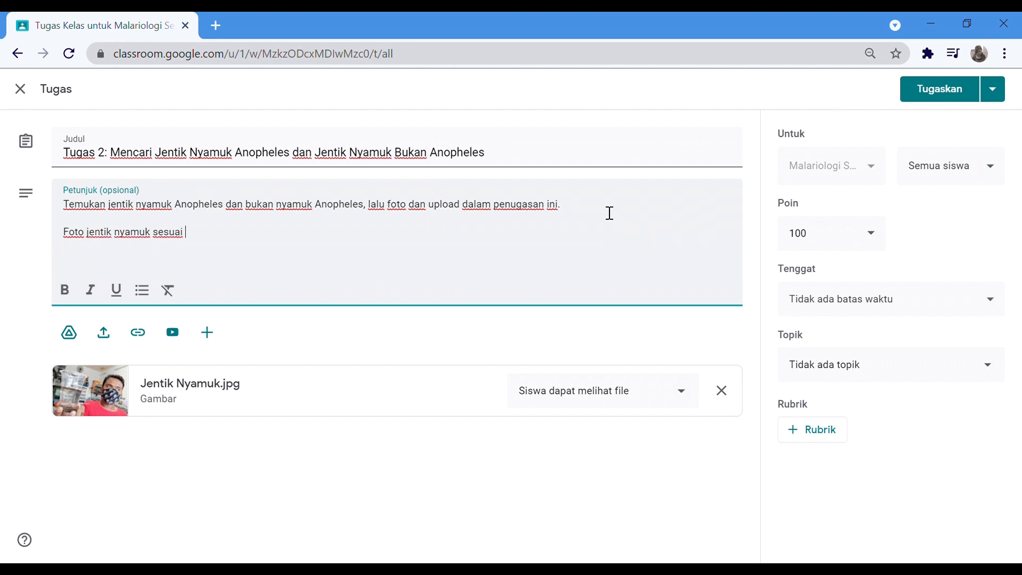
pyautogui.write(' contoh foto yang')
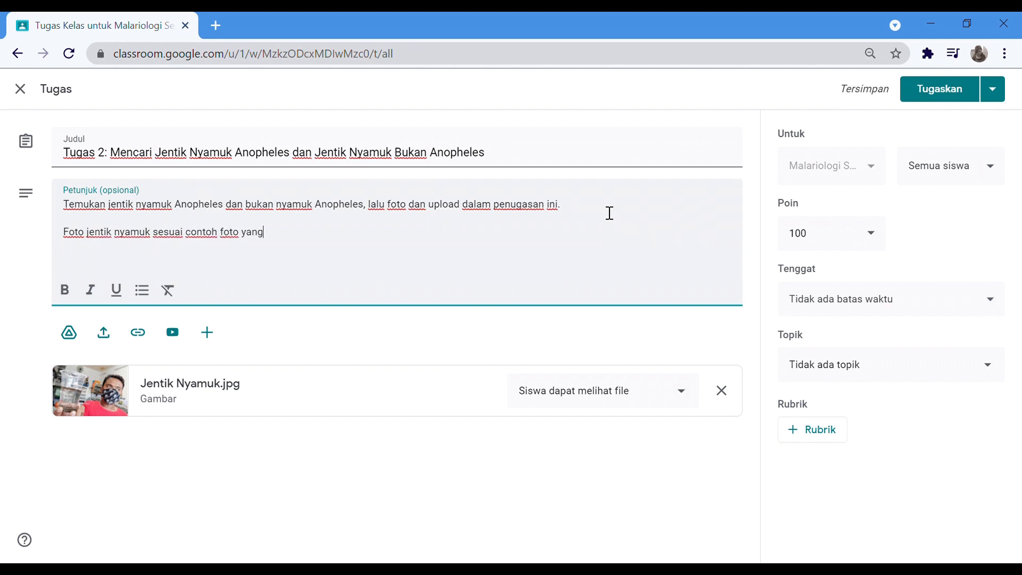
pyautogui.write(' terdapat dalam')
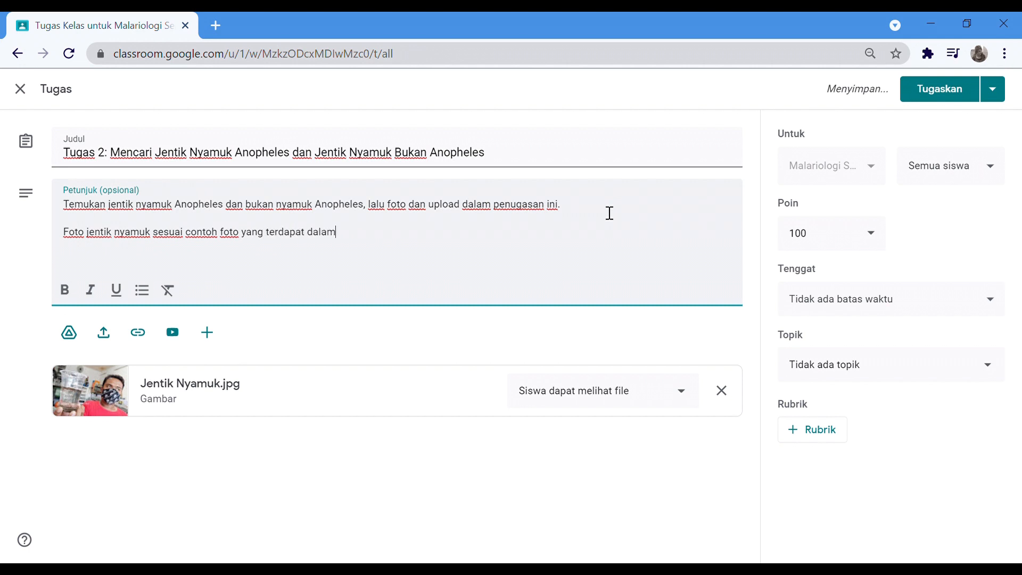
pyautogui.write(' penugasan in')
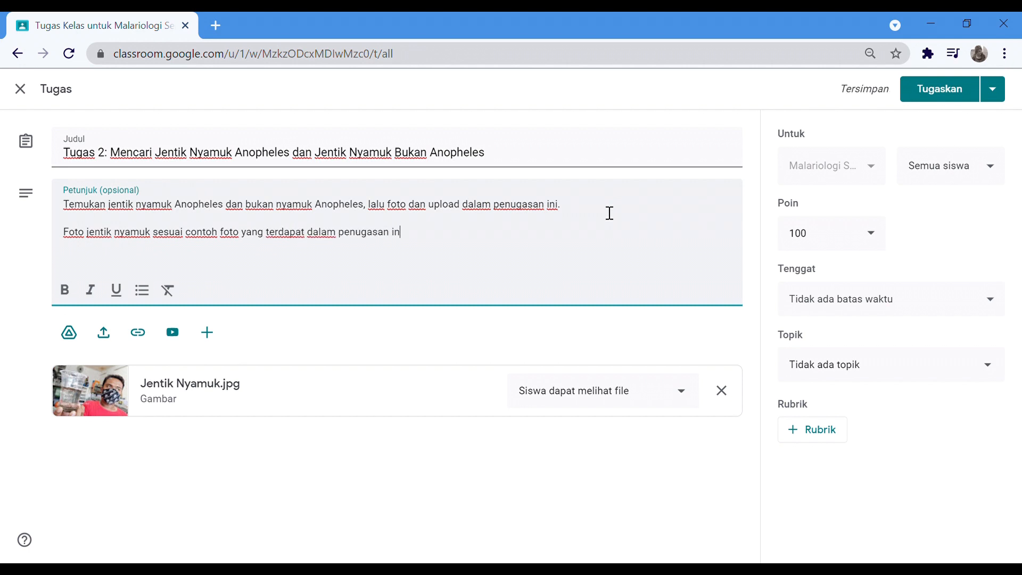
pyautogui.write('i.')
pyautogui.click(680, 394)
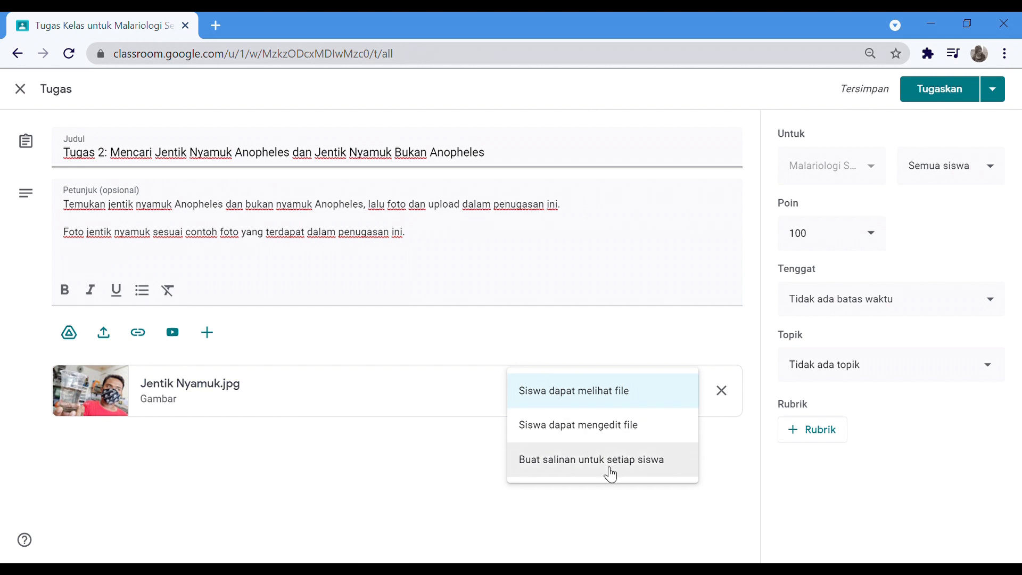
pyautogui.click(631, 398)
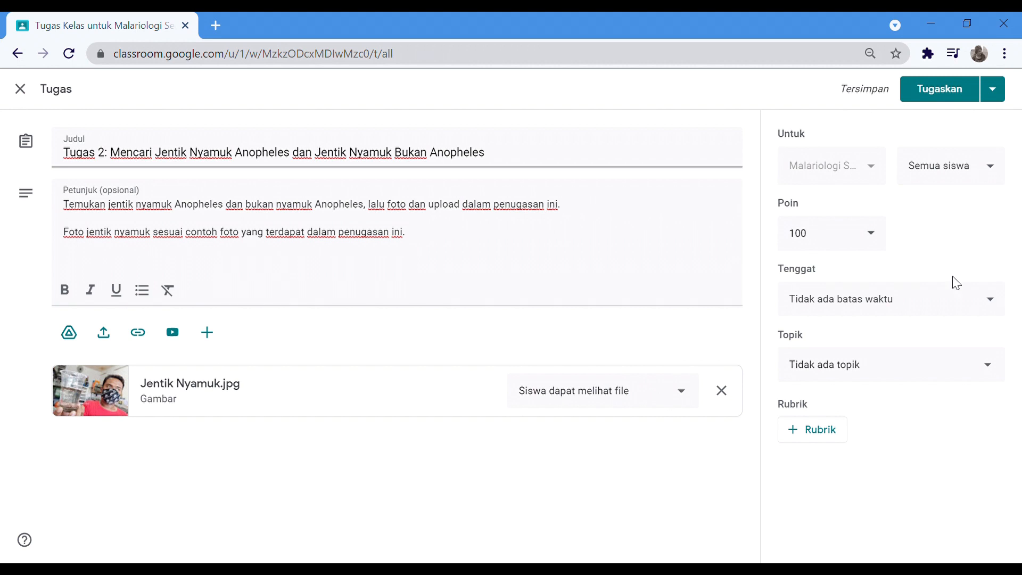
# Set the assignment's deadline to 20 Sep 2021 at 09.00 and its topic to Penugasan.
pyautogui.click(959, 313)
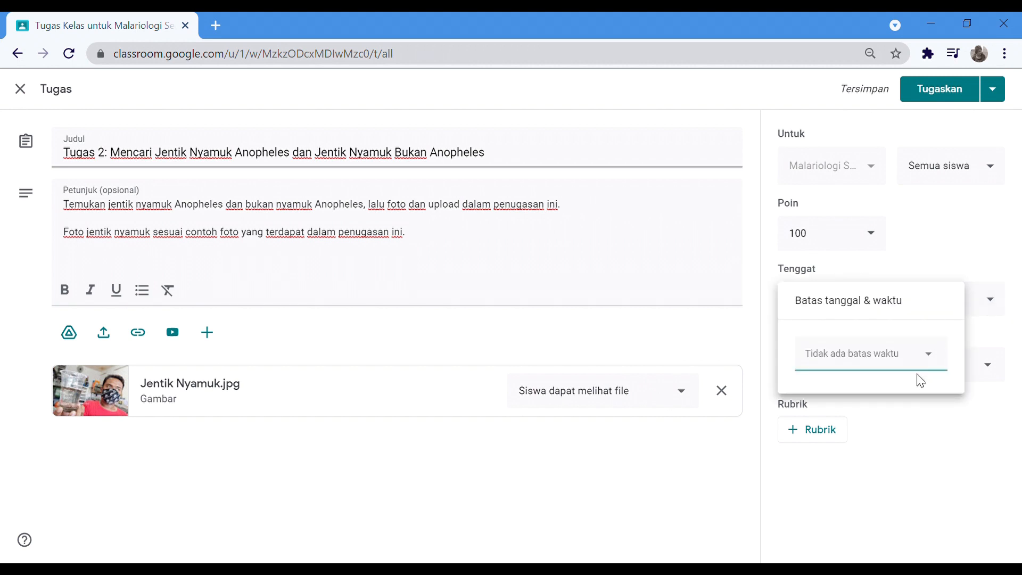
pyautogui.click(928, 357)
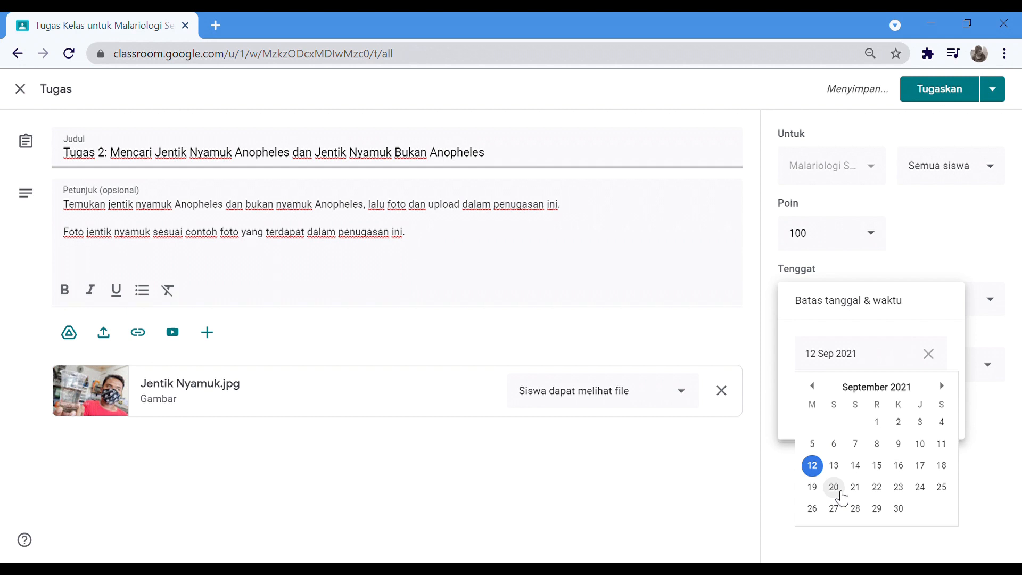
pyautogui.click(834, 487)
pyautogui.click(709, 331)
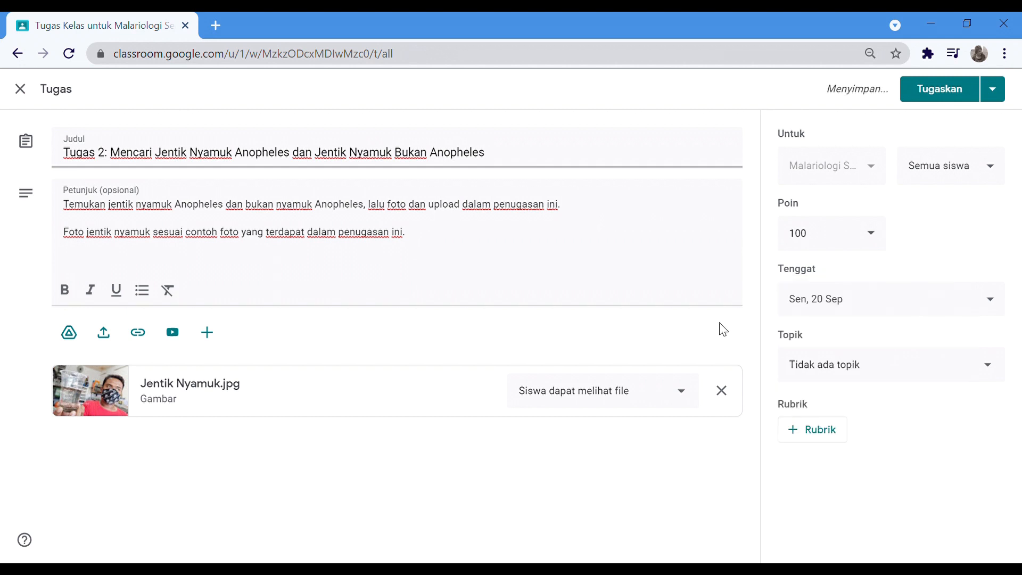
pyautogui.click(837, 298)
pyautogui.click(820, 409)
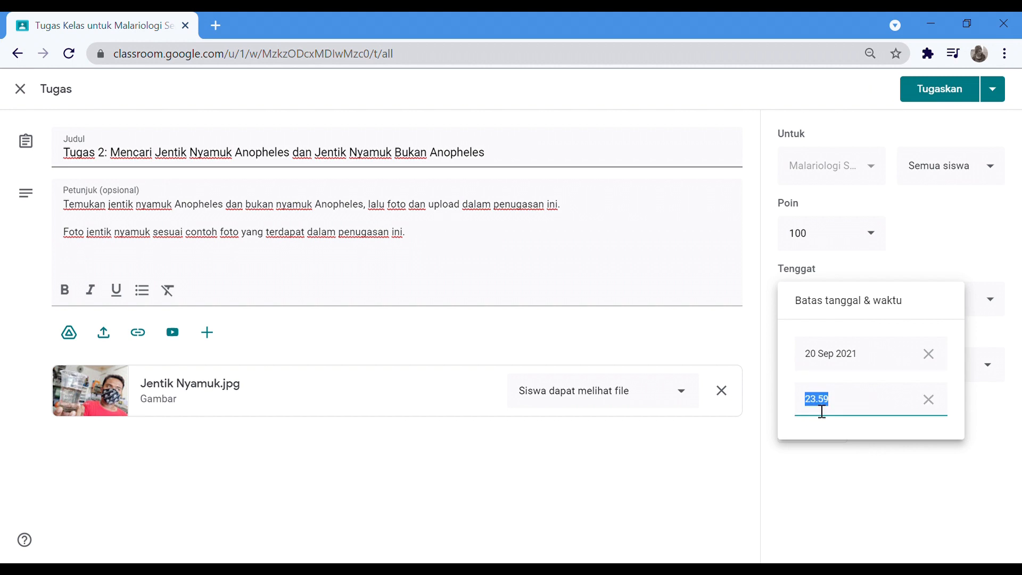
pyautogui.write('09.00')
pyautogui.click(780, 520)
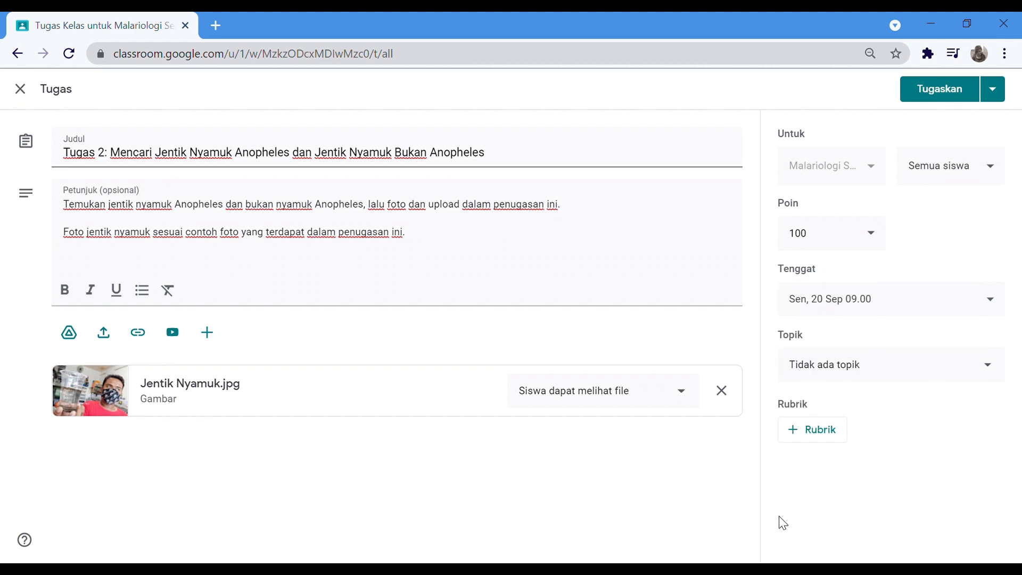
pyautogui.click(867, 365)
pyautogui.click(829, 455)
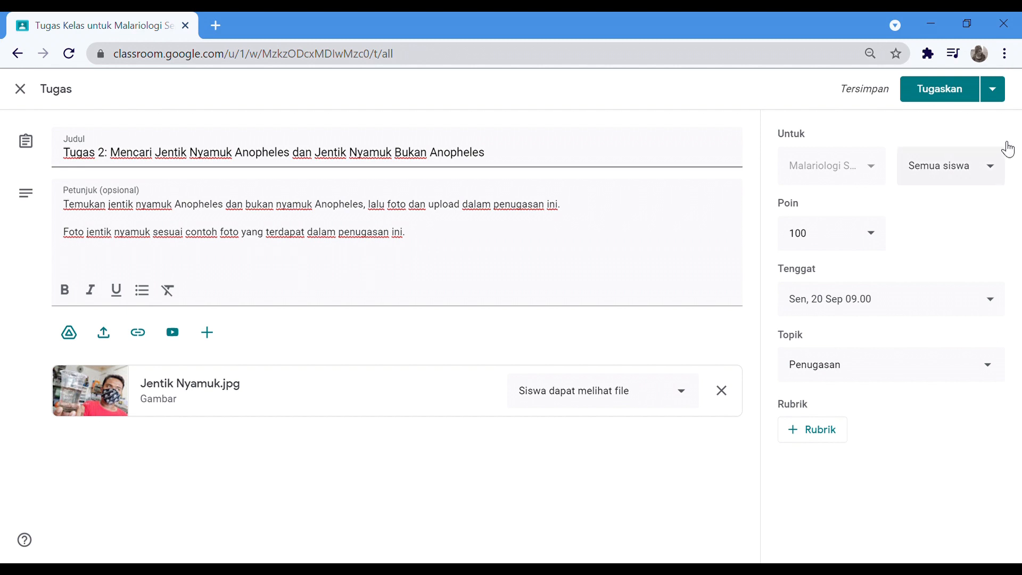
# Schedule the Tugas 2 assignment for posting on 16 Sep 2021 at 09.00 instead of assigning it immediately.
pyautogui.click(1003, 96)
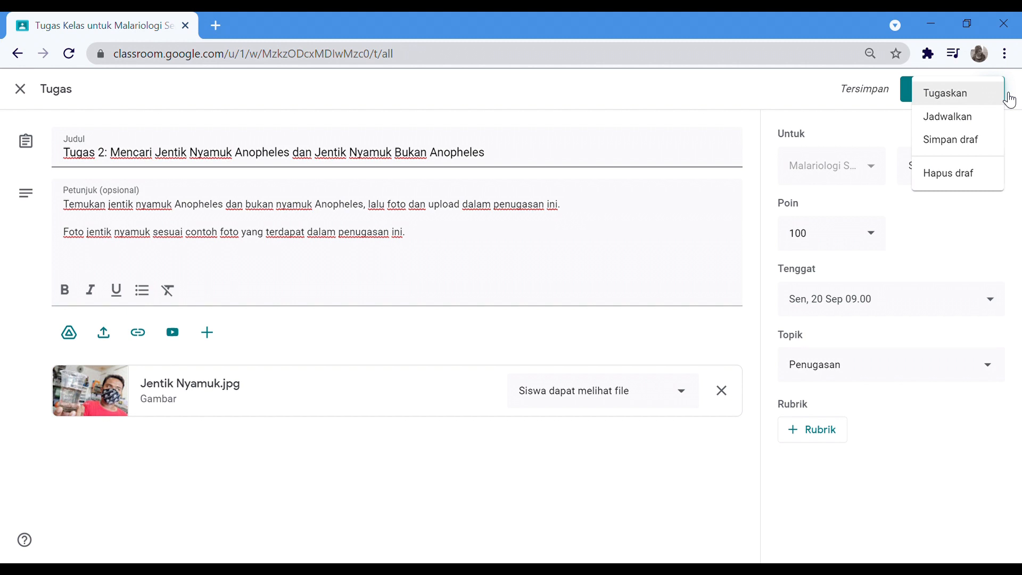
pyautogui.click(996, 115)
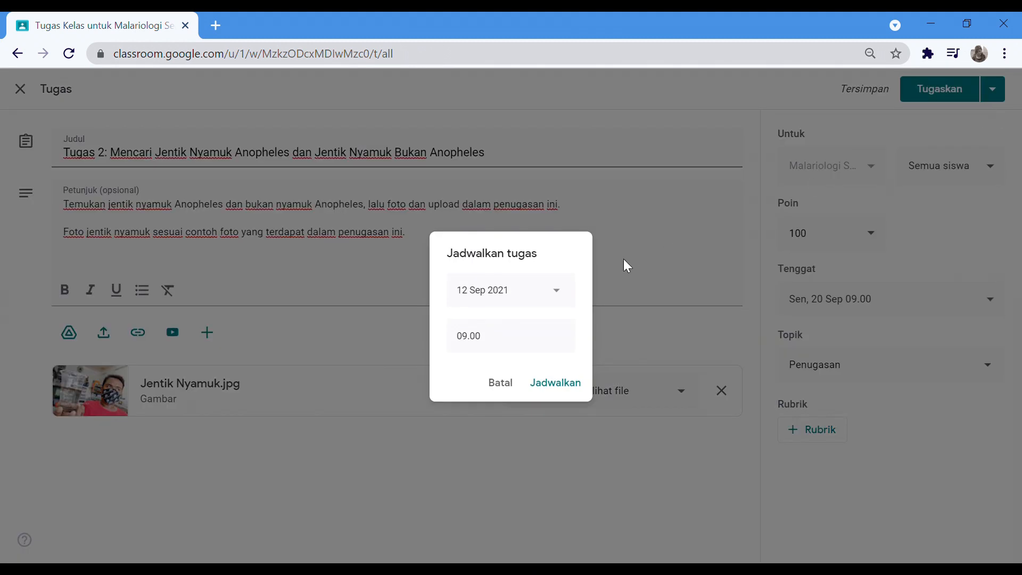
pyautogui.click(554, 294)
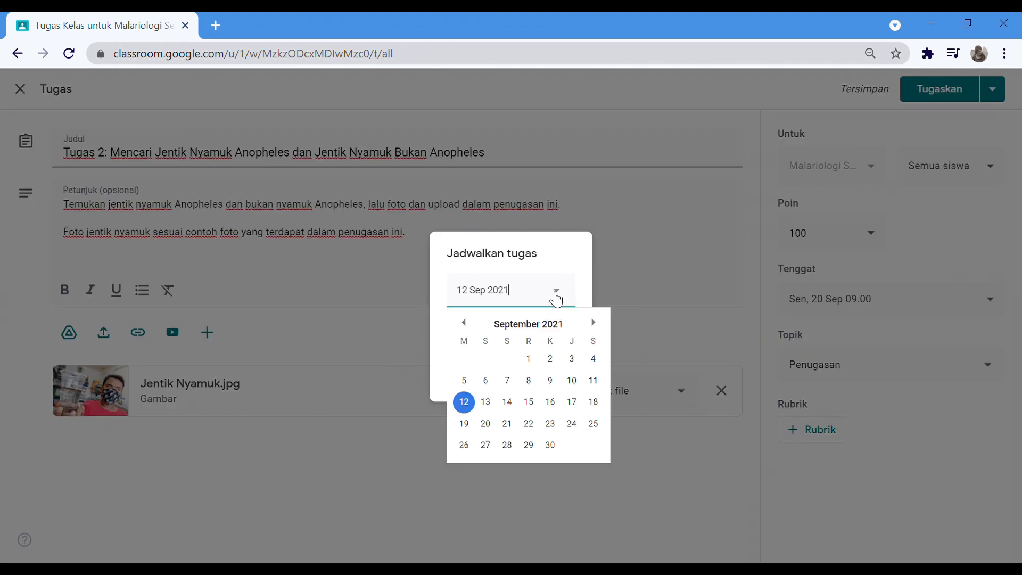
pyautogui.click(550, 405)
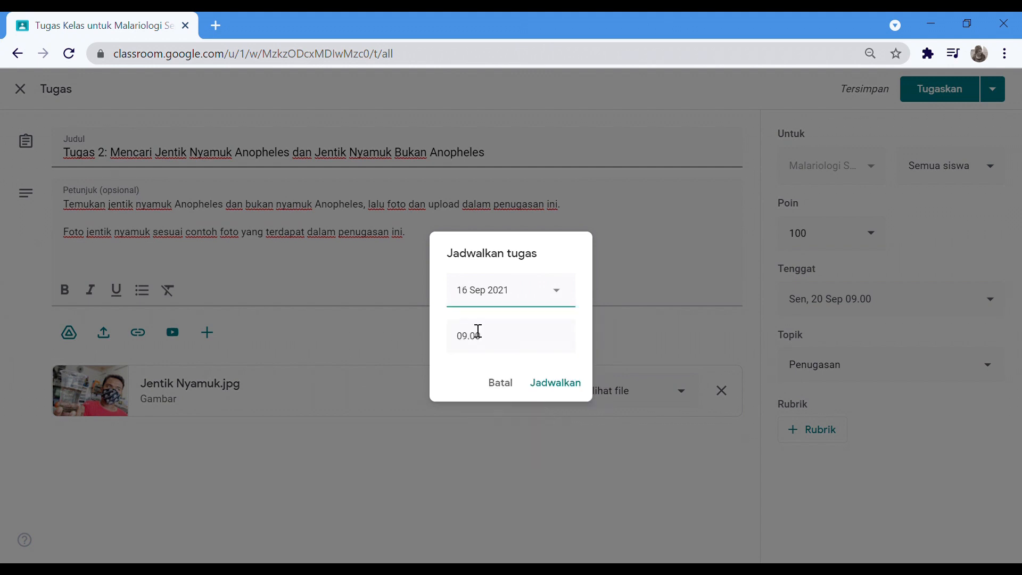
pyautogui.click(574, 394)
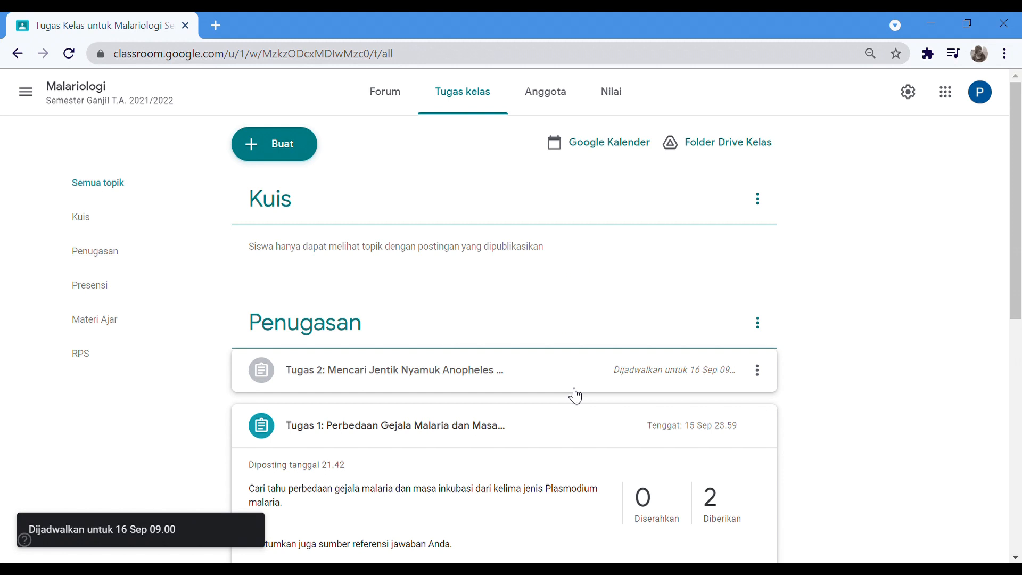
# Create a new assignment titled "Tugas 3: Jurnal Pembelajaran terkait Vektor Malaria".
pyautogui.scroll(-1, 809, 319)
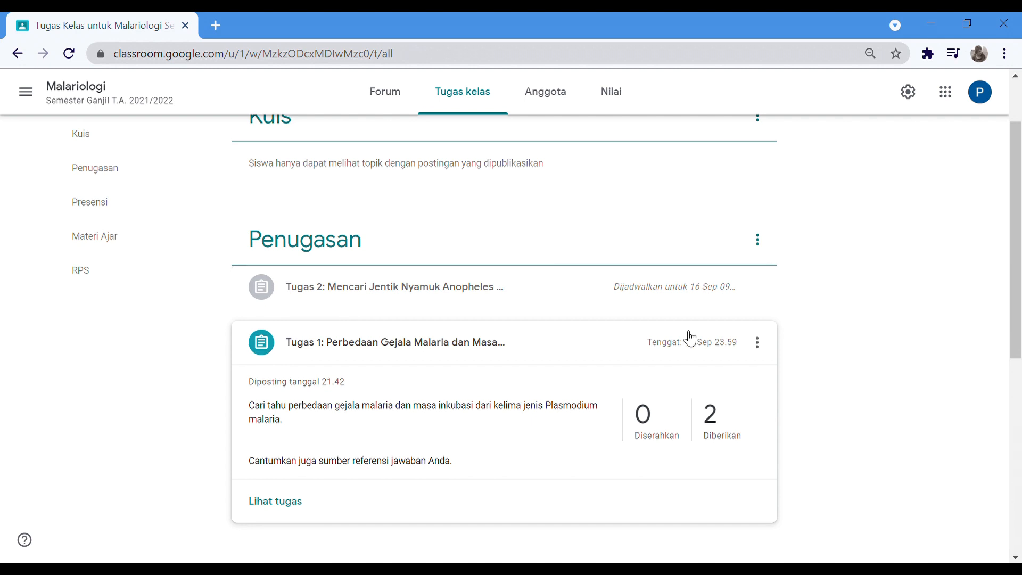
pyautogui.scroll(2, 883, 265)
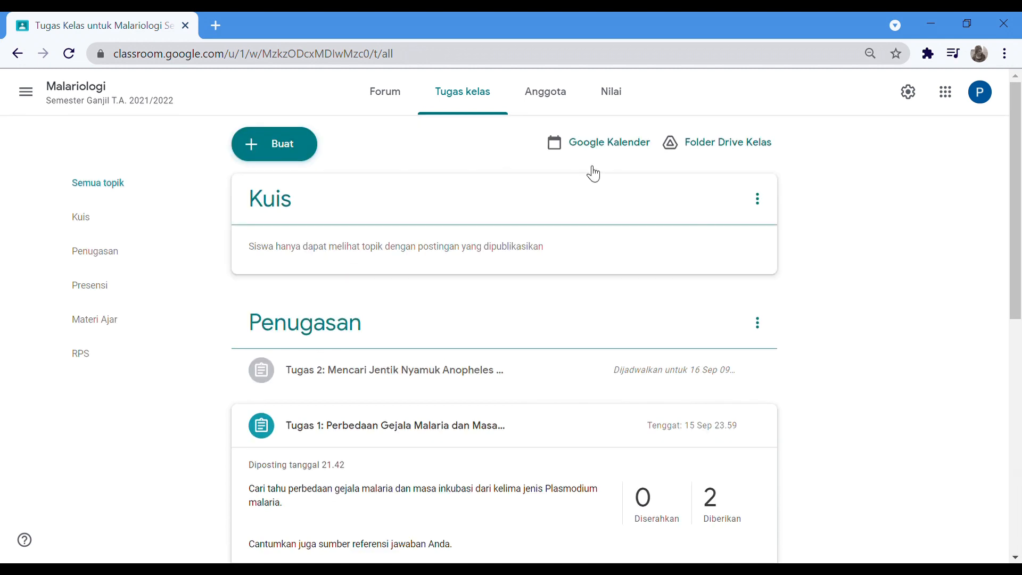
pyautogui.click(313, 157)
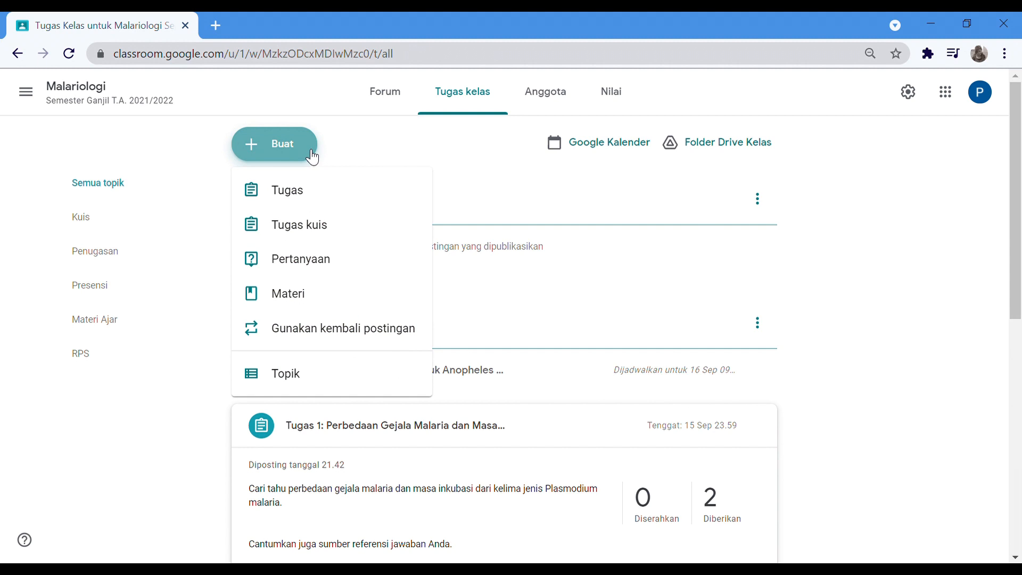
pyautogui.click(304, 199)
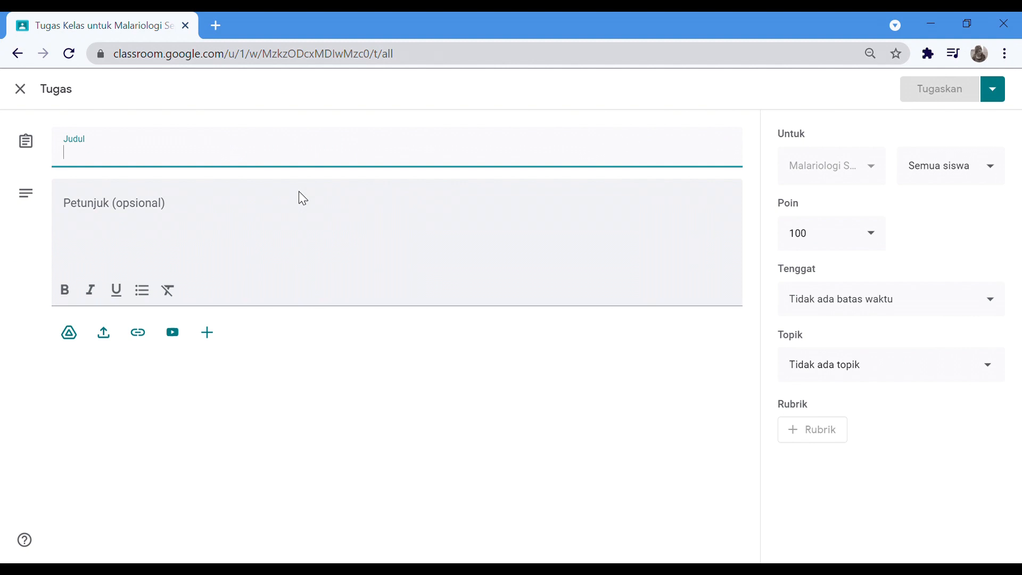
pyautogui.write('Tu')
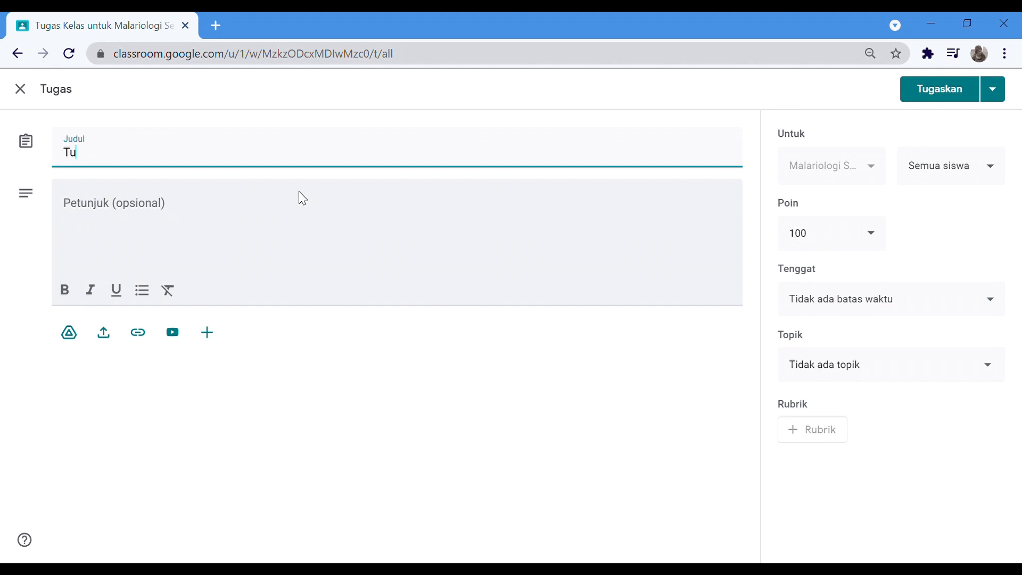
pyautogui.write('gas 3: ')
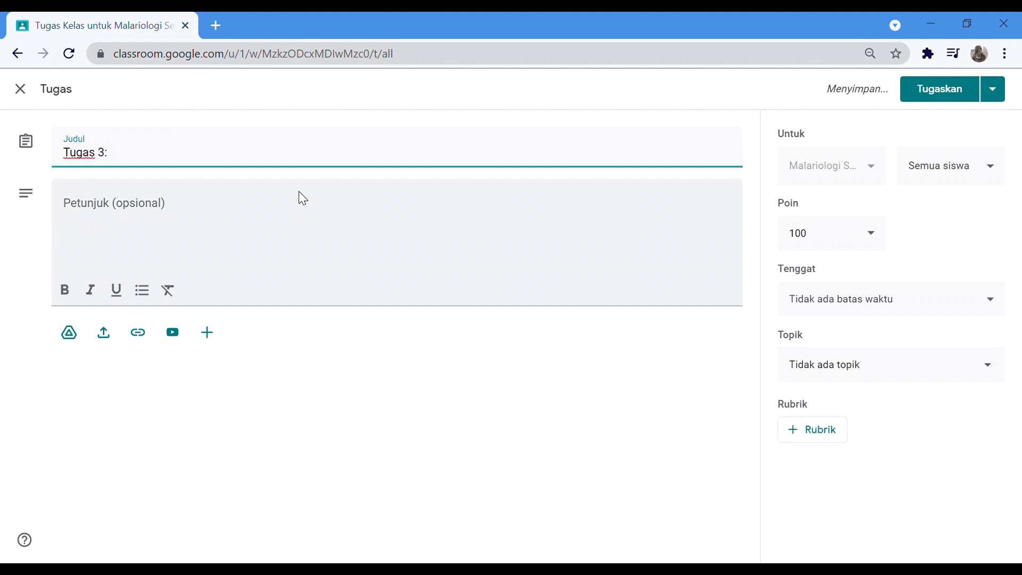
pyautogui.write('Jurnal Pembelajaran ')
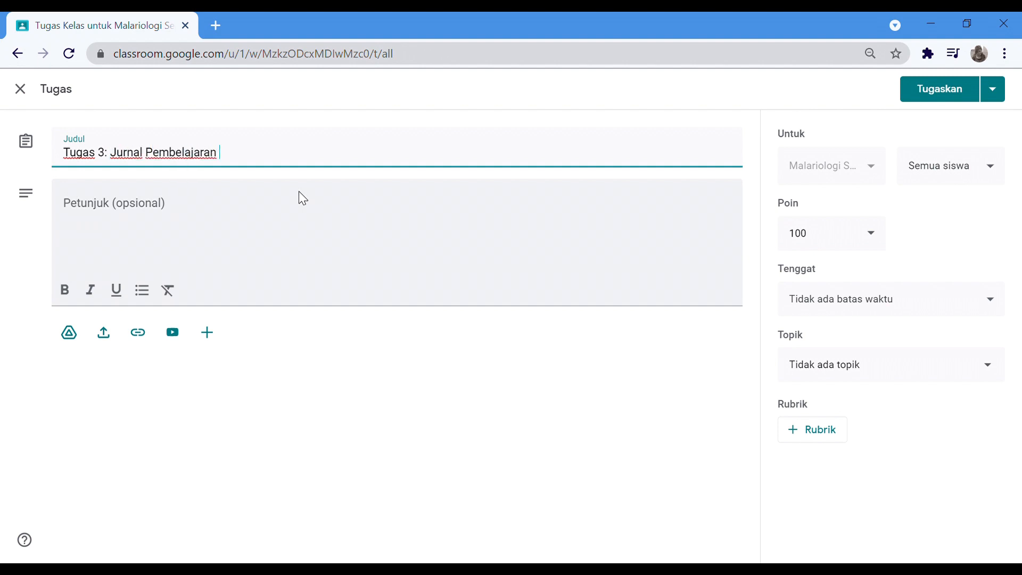
pyautogui.write('terkait Vekto')
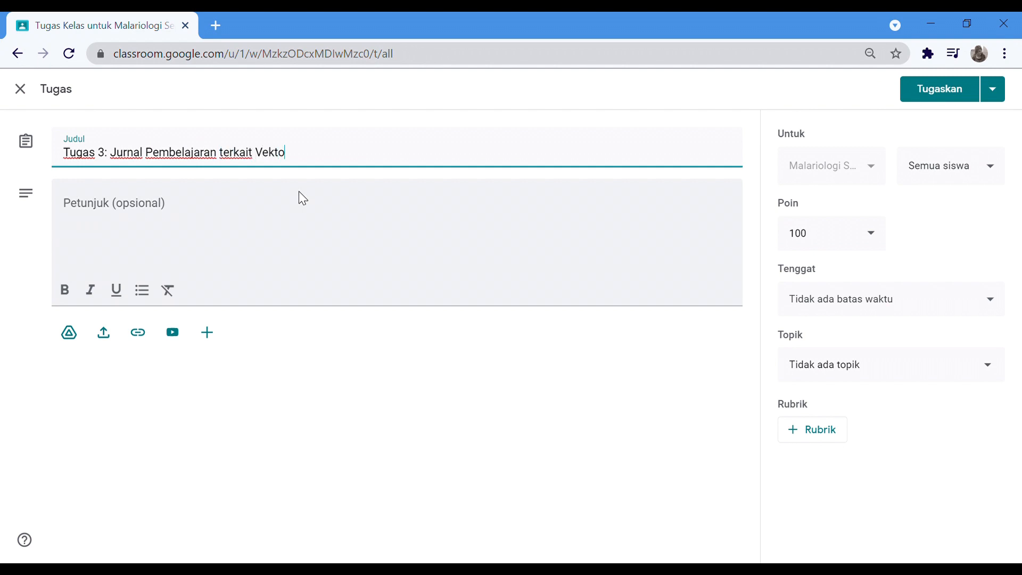
pyautogui.write('r Malaria')
# Write the assignment instruction "Dibuat dalam bentuk rekaman MP3 berdurasi maksimal 3 menit.".
pyautogui.click(233, 217)
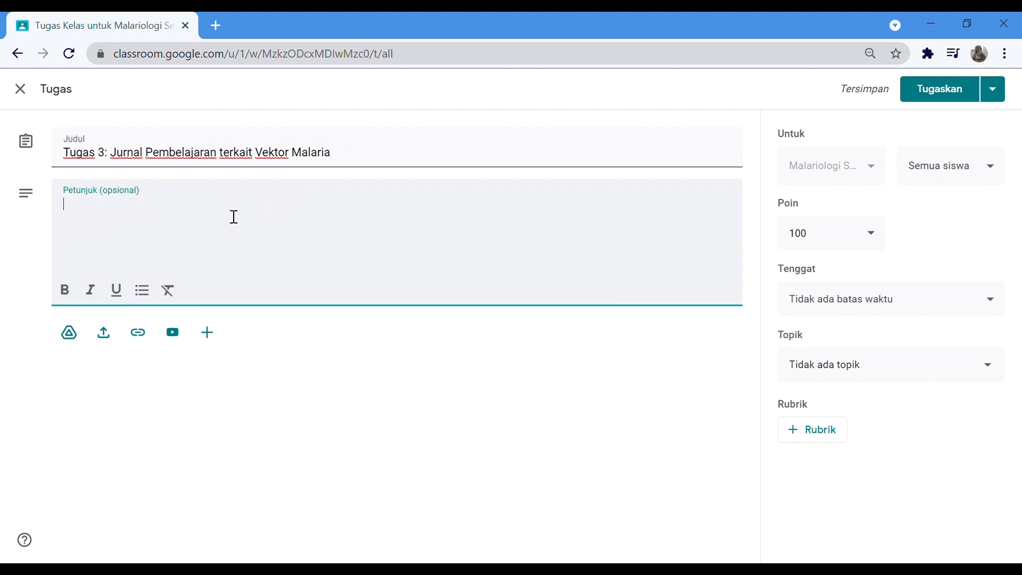
pyautogui.write('Dibuat d')
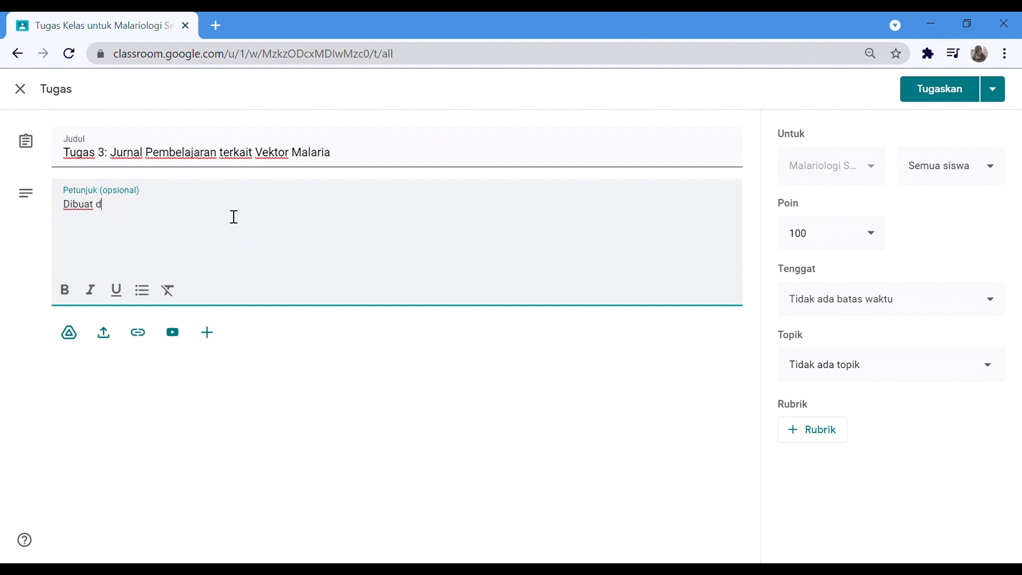
pyautogui.write('alam bentuk ')
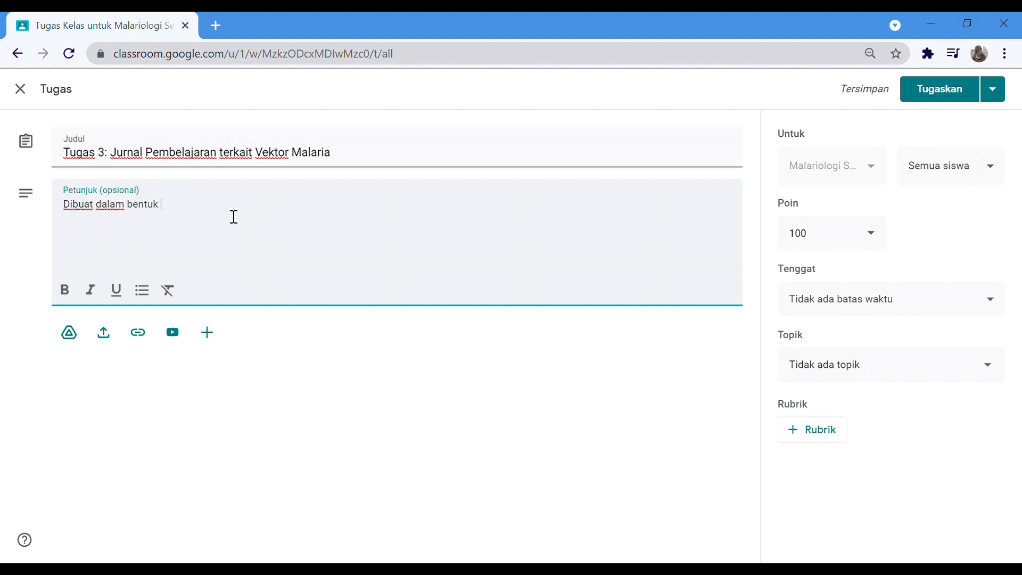
pyautogui.write('rekaman MP3')
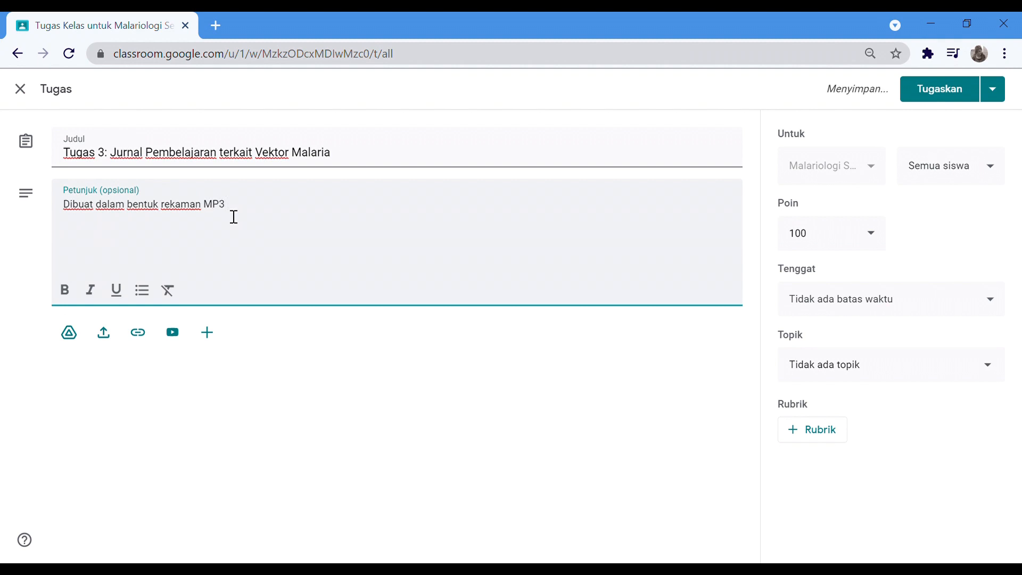
pyautogui.write(' berdurasi maksi')
pyautogui.write('mal 3 meni')
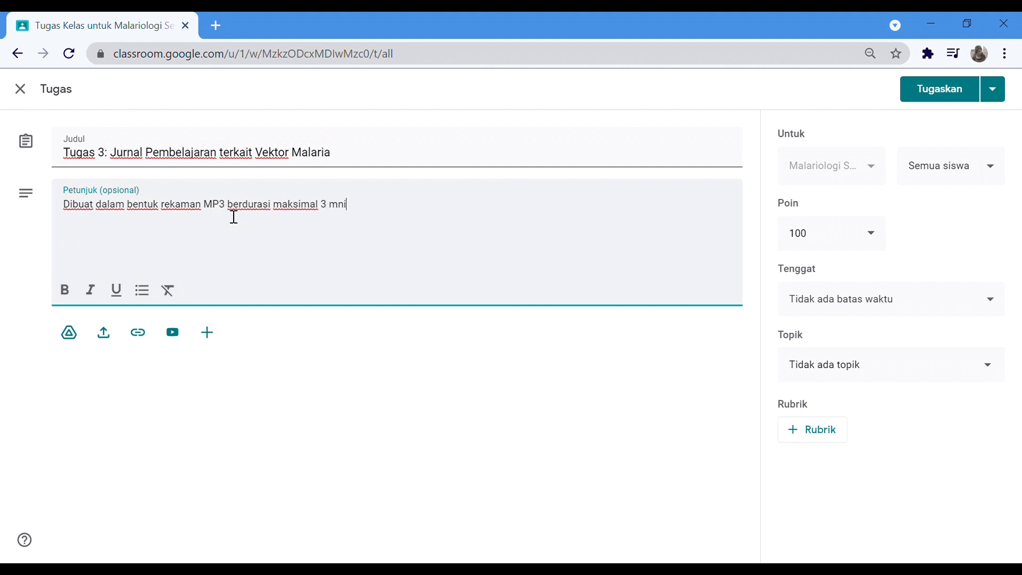
pyautogui.write('t.')
# Add a second instruction line reading "Sampaikan apa yang Anda pelajari dari Pertemuan 3 tentang Vektor Malaria.".
pyautogui.press('Return')
pyautogui.write('Sampaikan apa yang A')
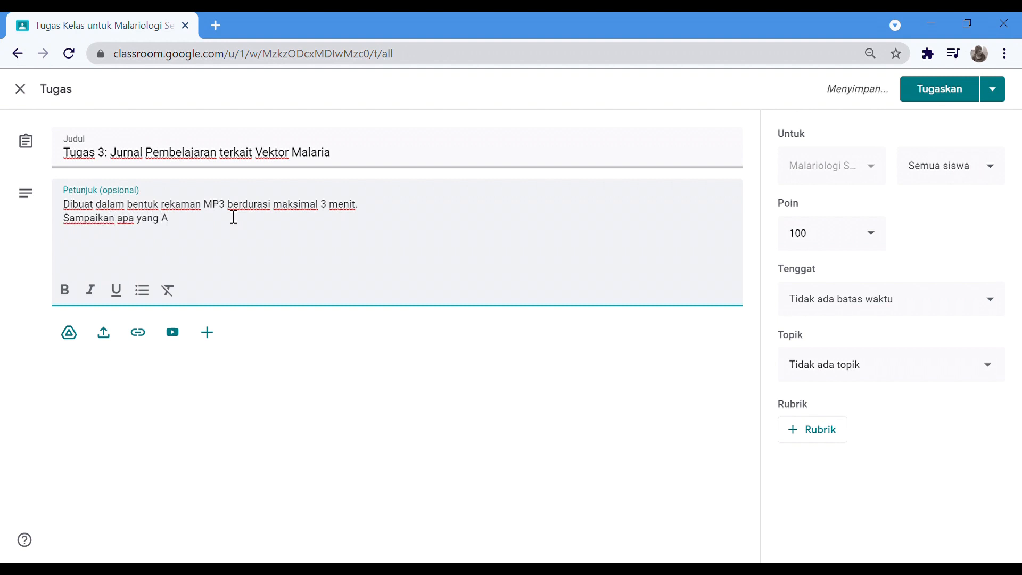
pyautogui.write('nda pelajari tentang')
pyautogui.press('BackSpace')
pyautogui.press('BackSpace')
pyautogui.press('BackSpace')
pyautogui.press('BackSpace')
pyautogui.press('BackSpace')
pyautogui.press('BackSpace')
pyautogui.press('BackSpace')
pyautogui.press('BackSpace')
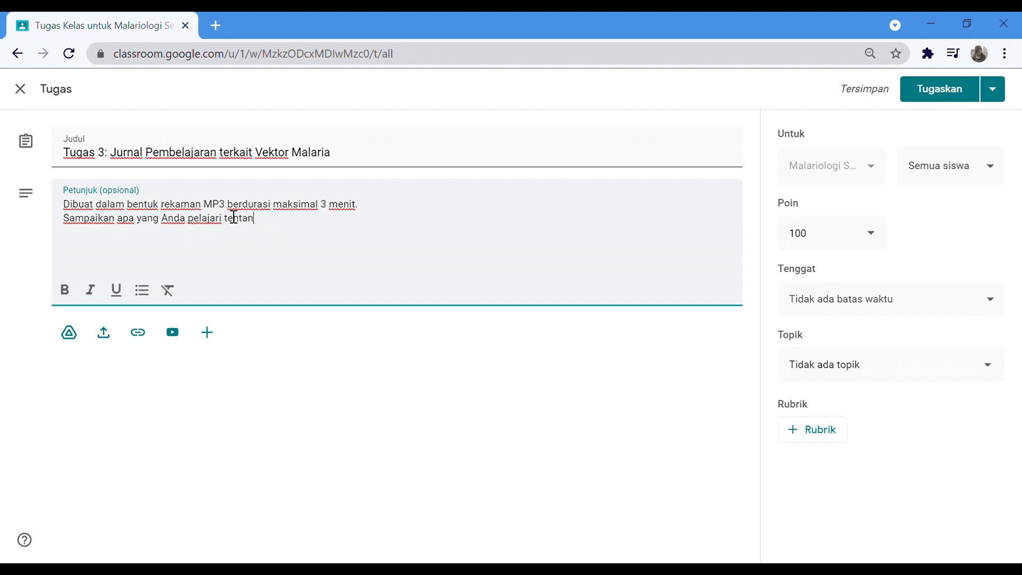
pyautogui.write('dari Pertemuan 3 tentang')
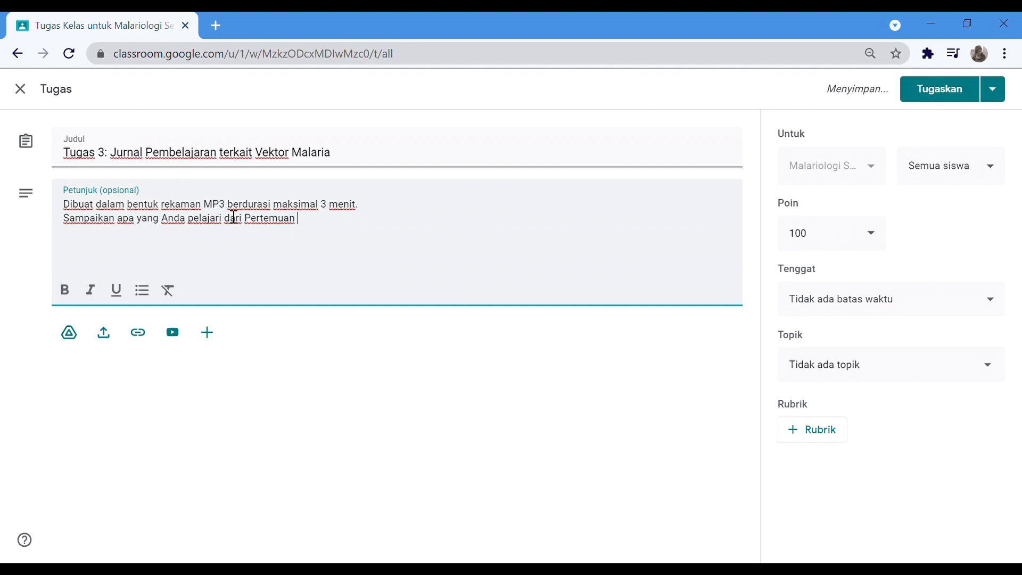
pyautogui.write(' V')
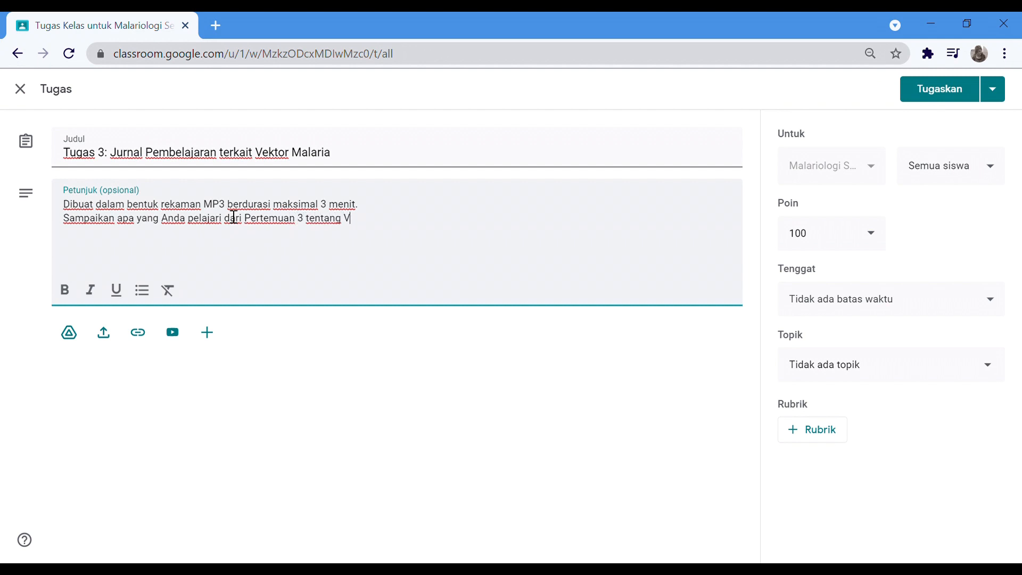
pyautogui.write('ektor Malaria.')
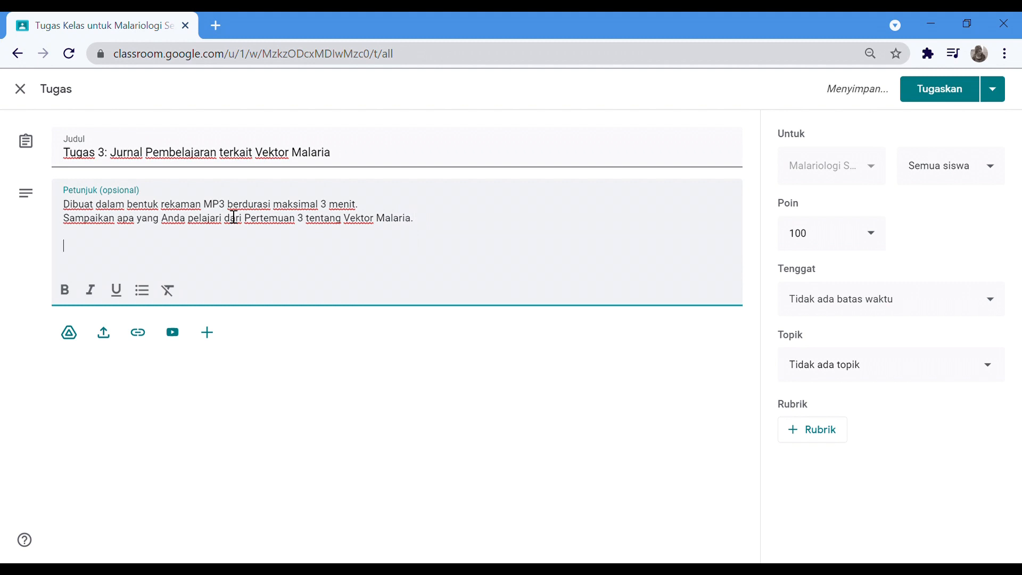
# Add a separate instruction paragraph: "Silahkan memulainya dari menuliskan apa yang telah Anda pelajari lalu rekam dan diupload pada penugasan ini.".
pyautogui.press('Return')
pyautogui.press('Return')
pyautogui.write('Silahkan memul')
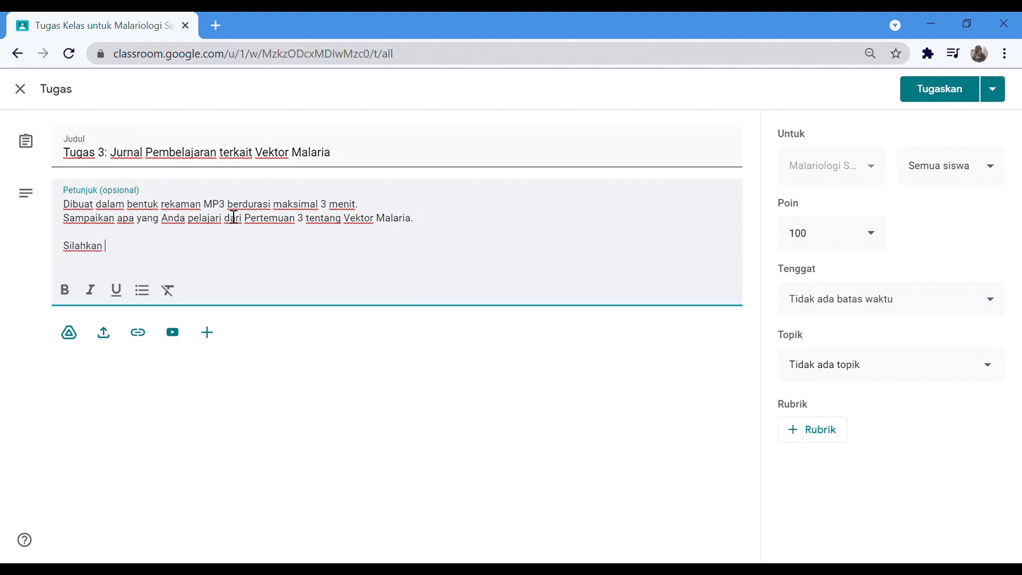
pyautogui.write('ainya dari menuliskan ')
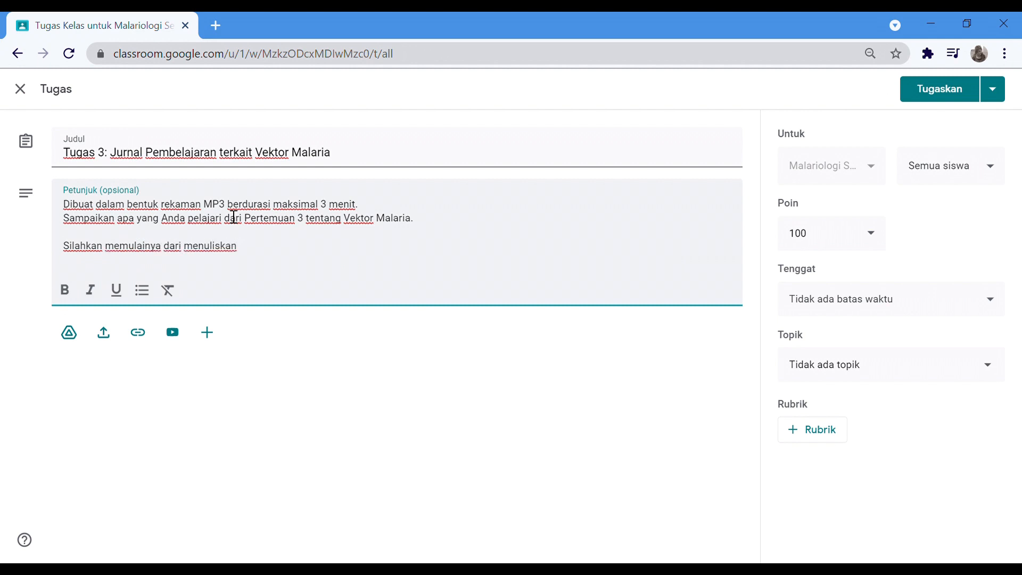
pyautogui.write('apa yang')
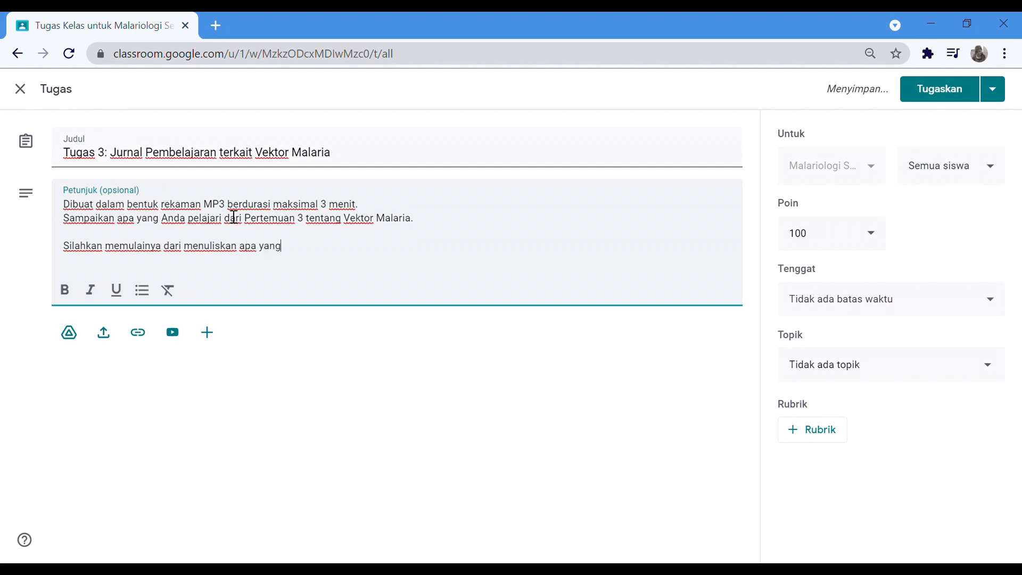
pyautogui.write(' telah A')
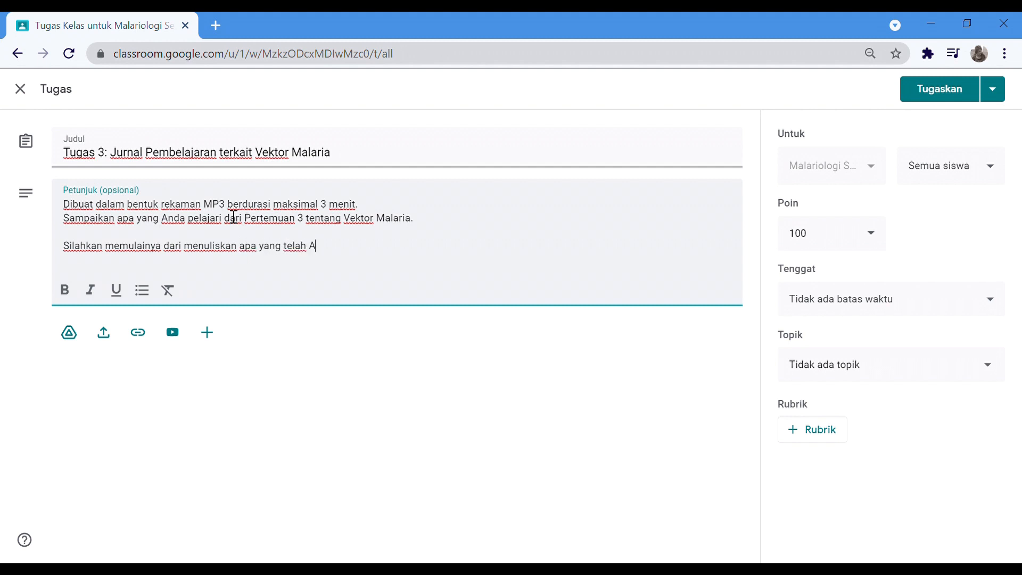
pyautogui.write('nda pelajari lalu rekam')
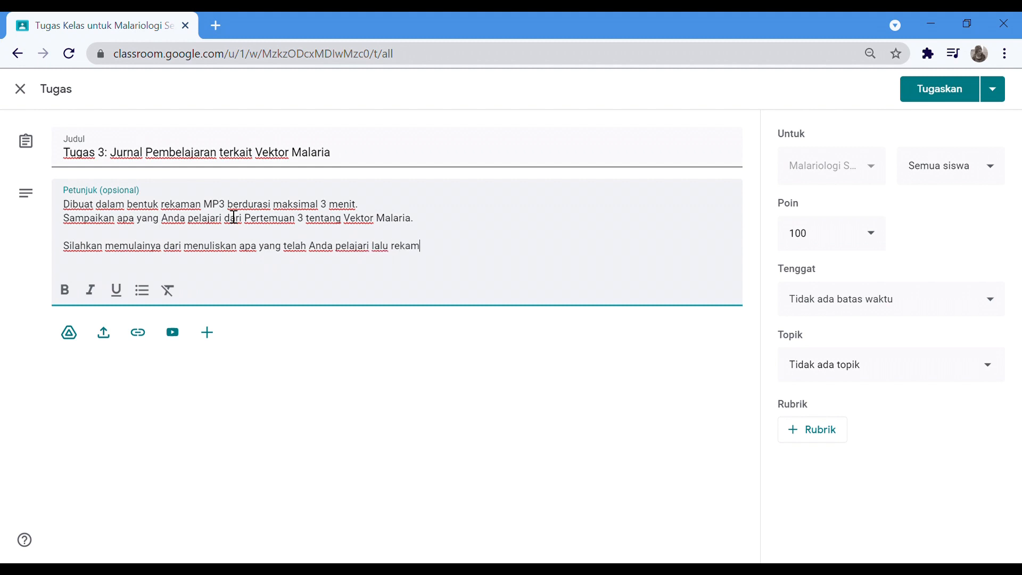
pyautogui.write(' dan diupload ')
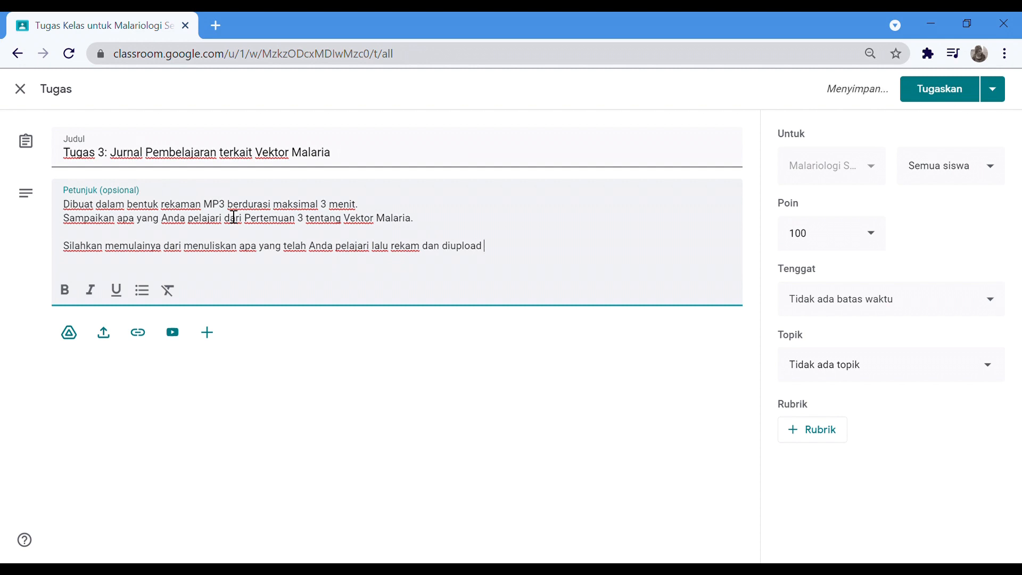
pyautogui.write('pada penugasan ini.')
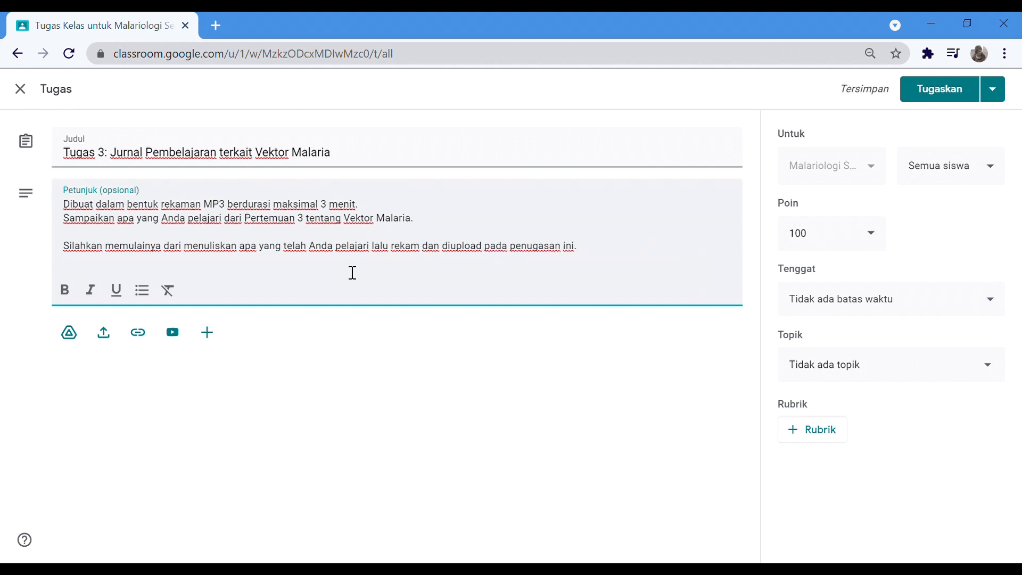
# Set the Tugas 3 deadline to 27 Sep 2021 at 09.00.
pyautogui.click(982, 218)
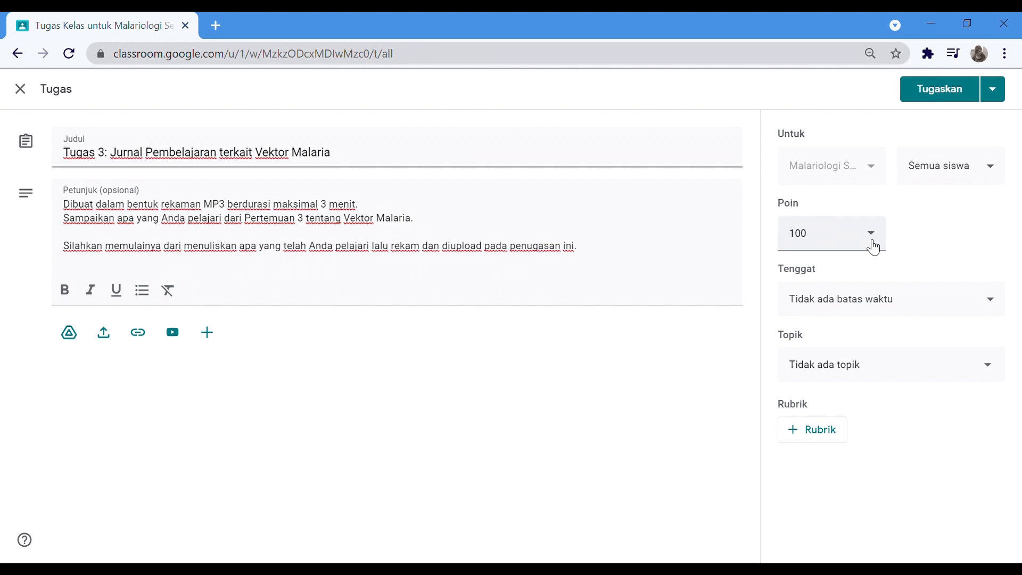
pyautogui.click(922, 301)
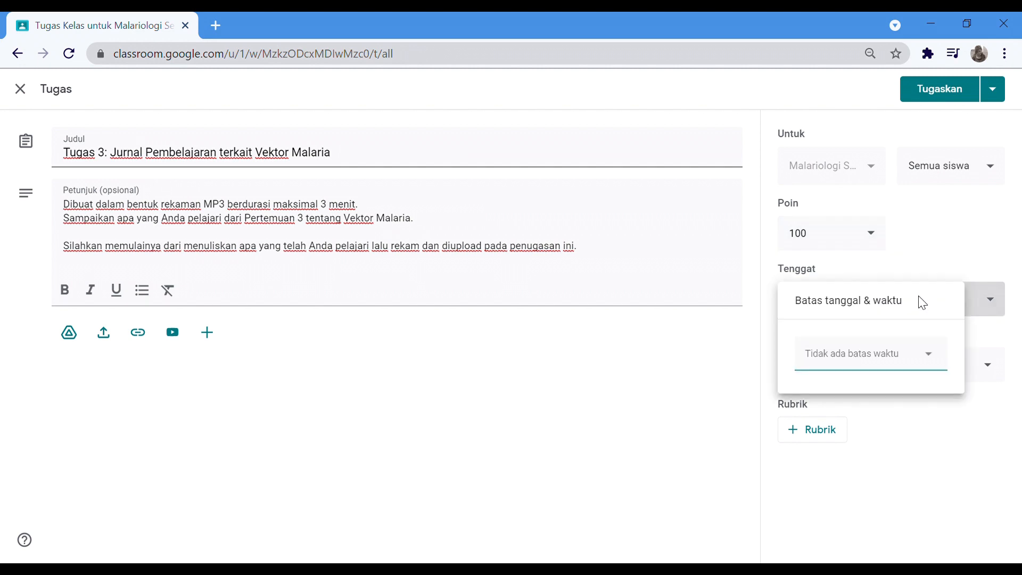
pyautogui.click(905, 358)
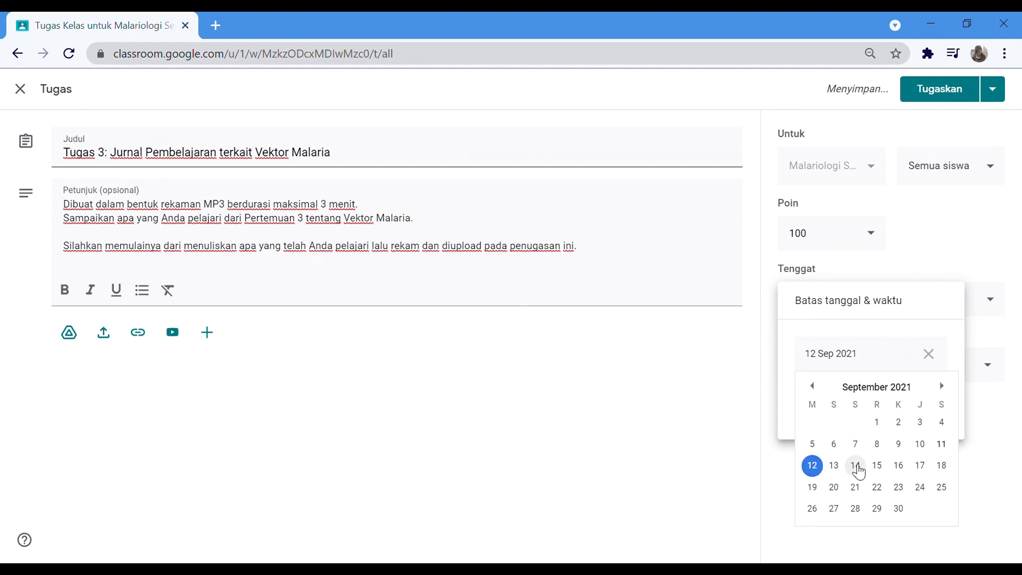
pyautogui.click(834, 510)
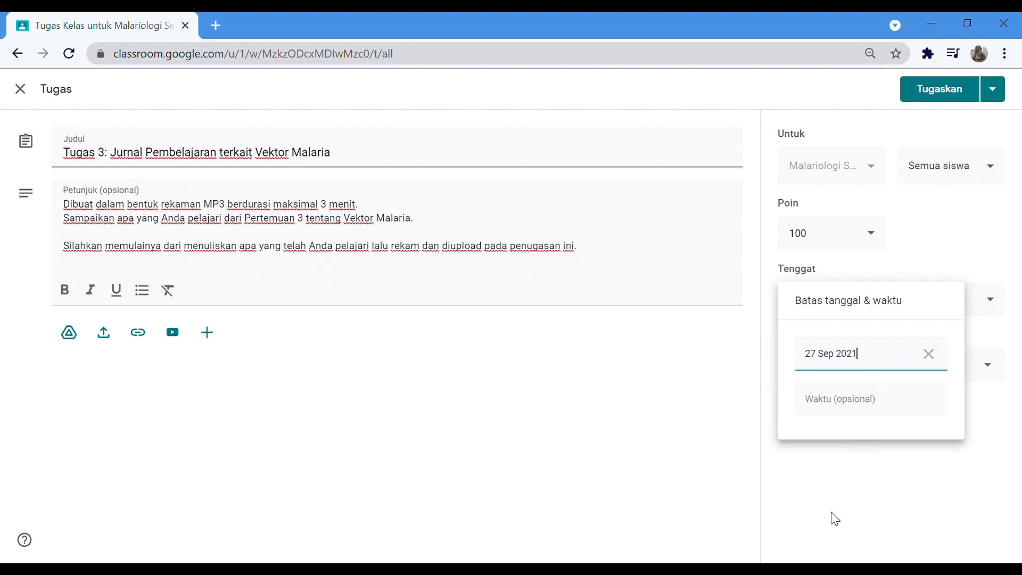
pyautogui.click(843, 403)
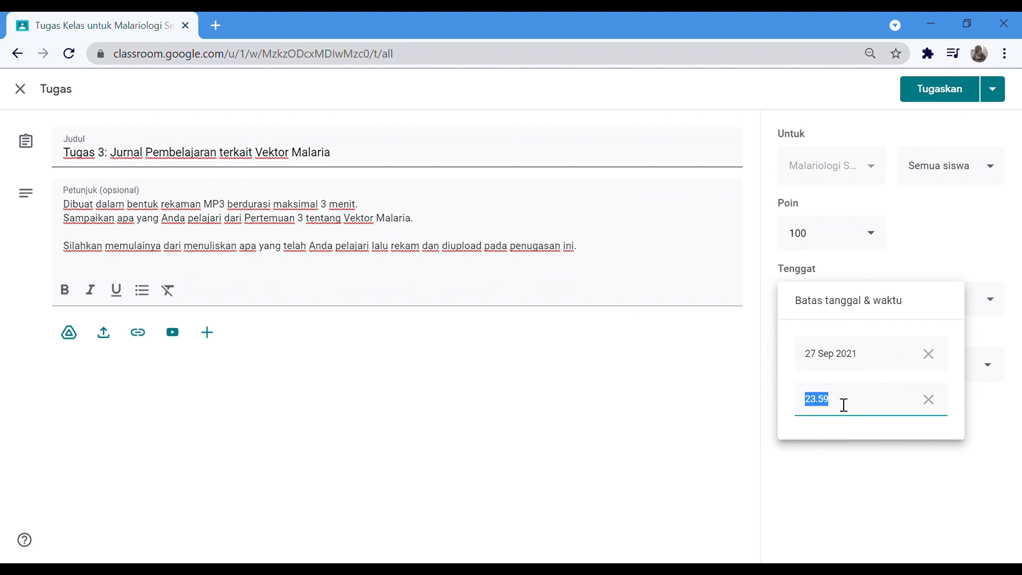
pyautogui.write('09.0')
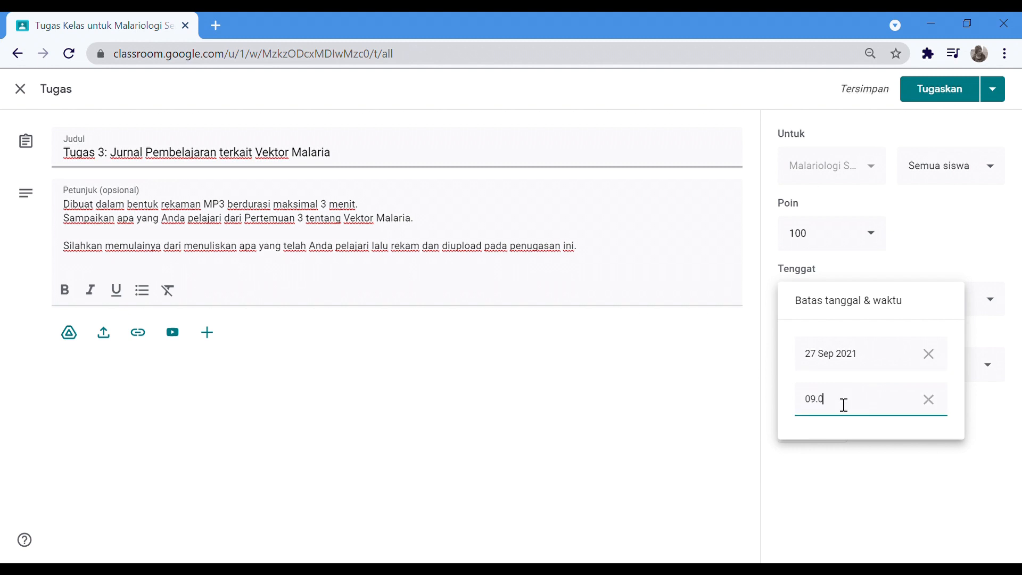
pyautogui.click(700, 399)
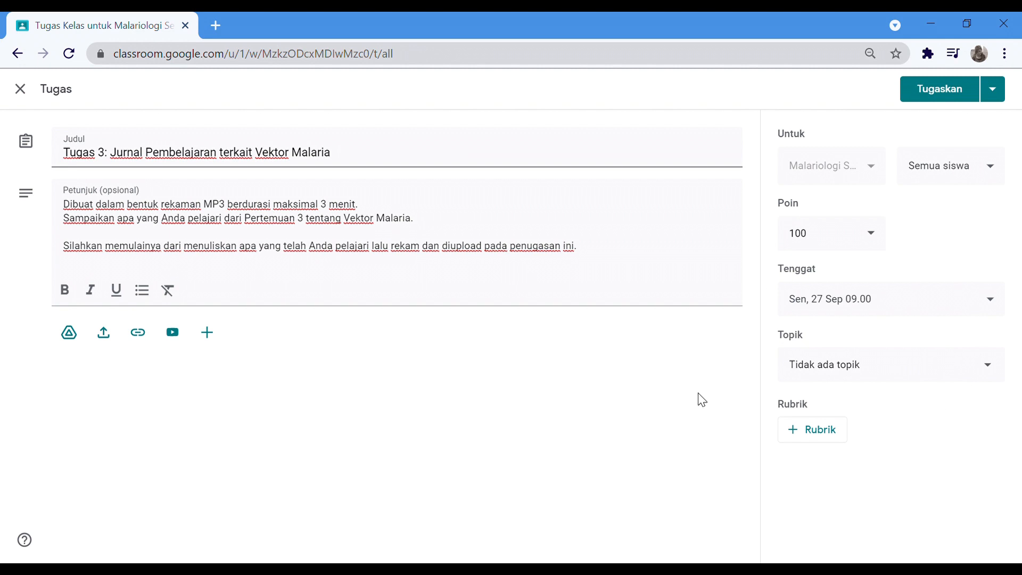
pyautogui.click(854, 376)
pyautogui.click(671, 384)
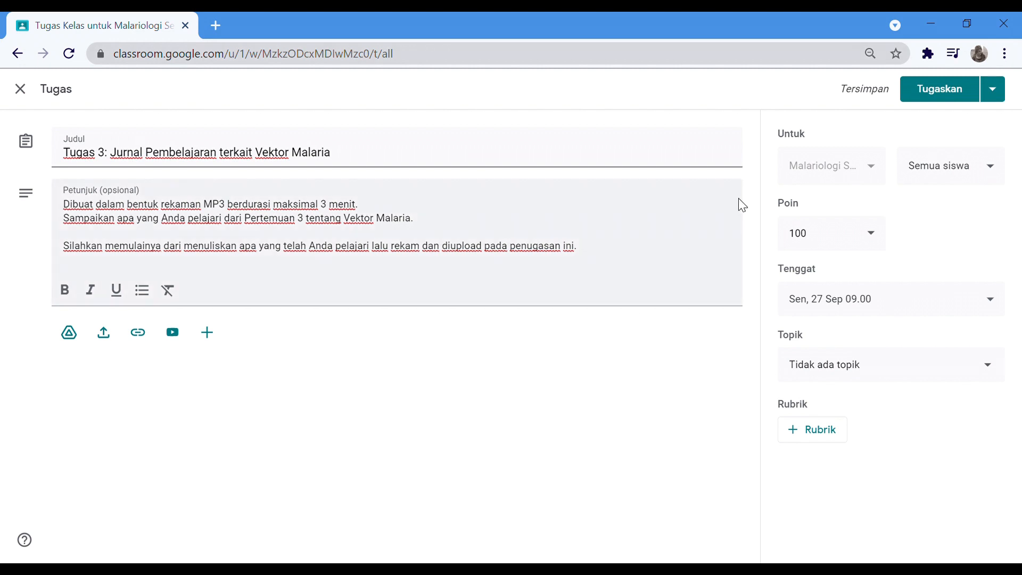
# Schedule the Tugas 3 assignment for posting on 20 Sep 2021 at 12.00 instead of assigning it immediately.
pyautogui.click(1003, 99)
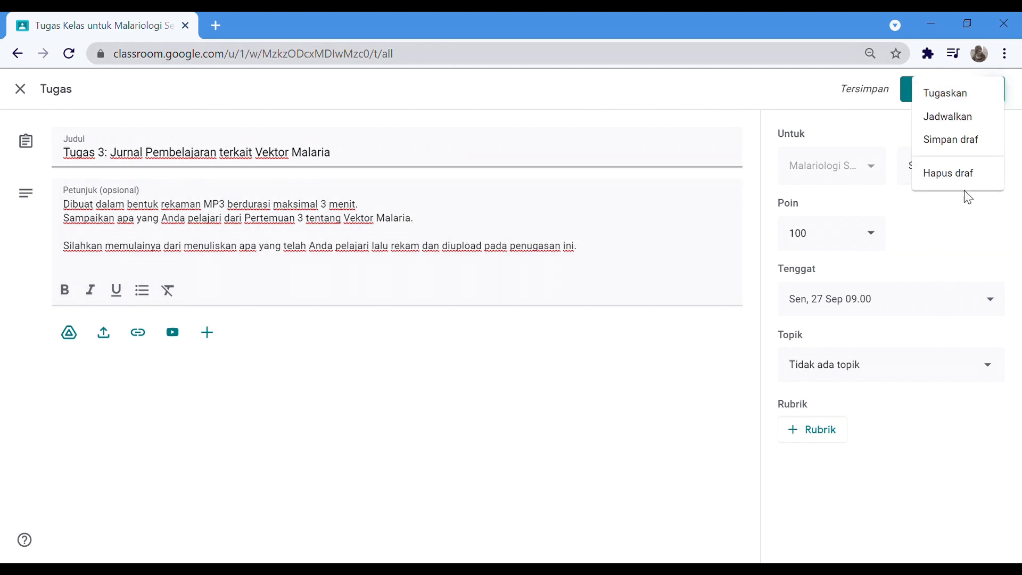
pyautogui.click(994, 122)
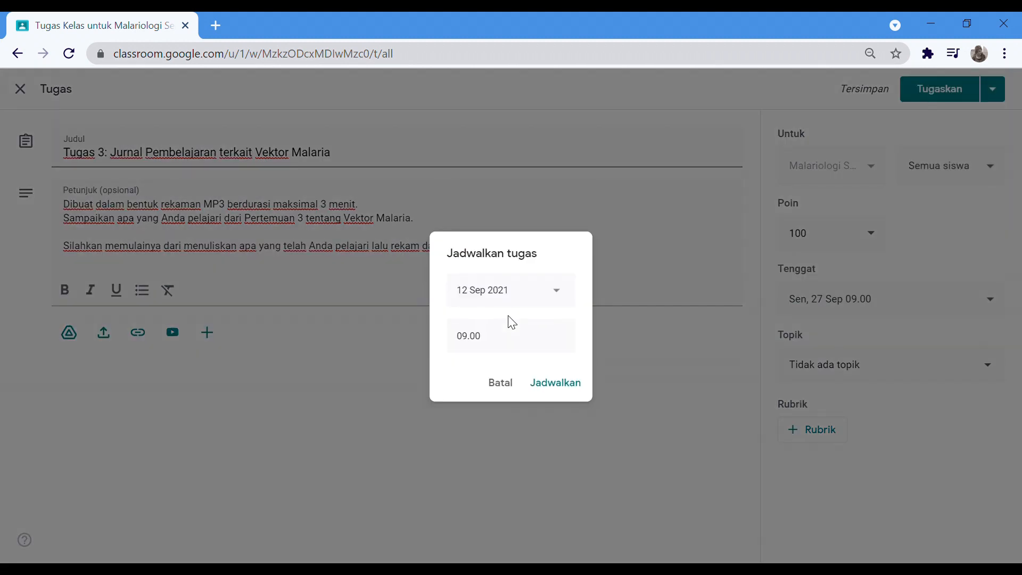
pyautogui.click(558, 297)
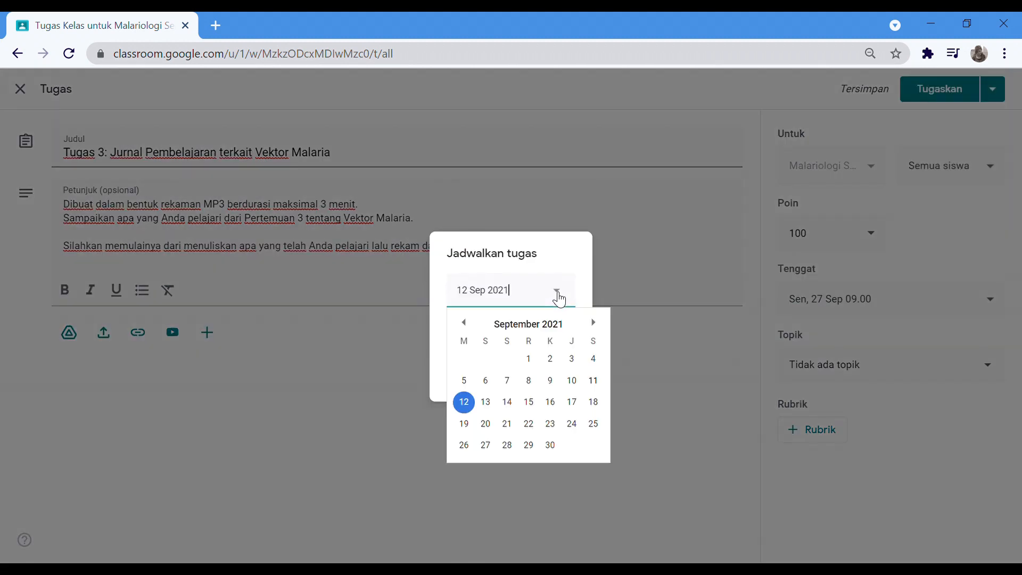
pyautogui.click(485, 428)
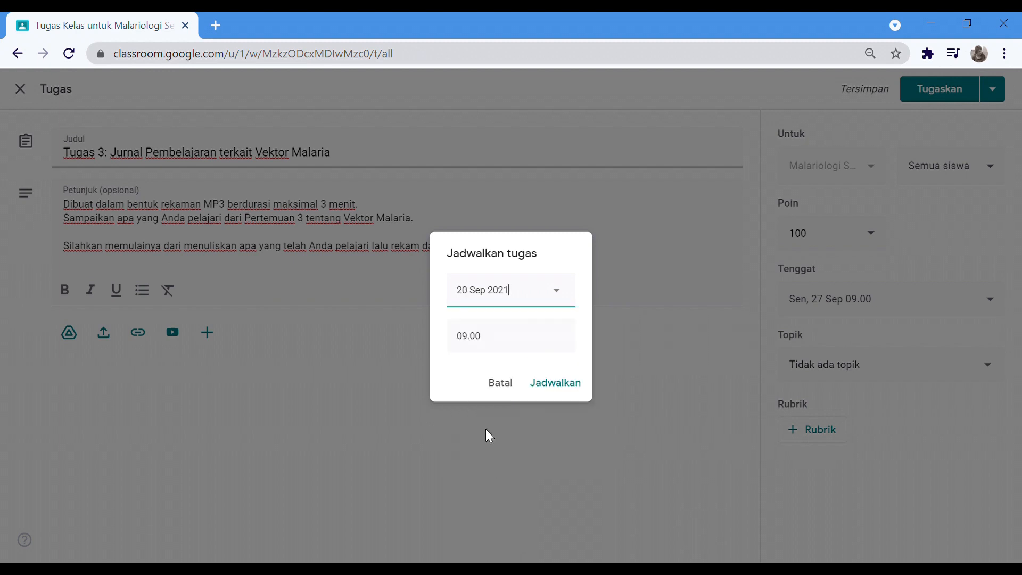
pyautogui.click(501, 349)
pyautogui.write('12')
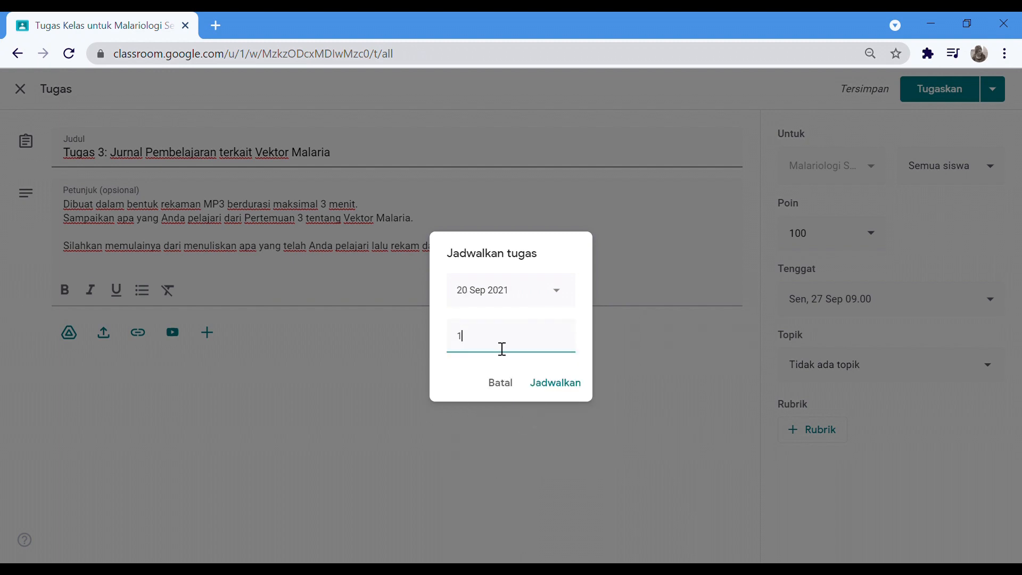
pyautogui.write('.00')
pyautogui.click(556, 384)
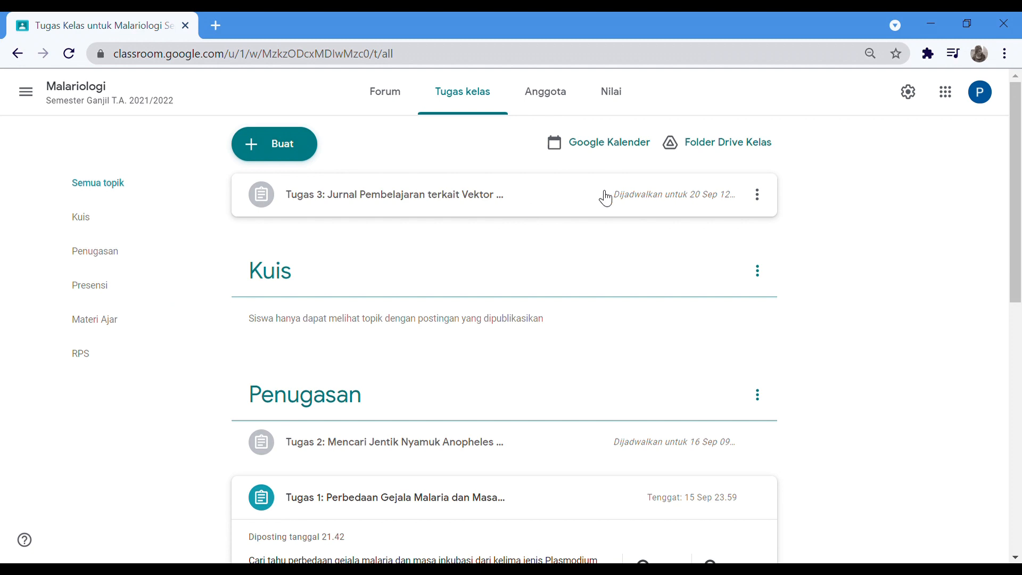
# Move the scheduled Tugas 3 assignment into the Penugasan topic, directly above Tugas 2.
pyautogui.moveTo(605, 198); pyautogui.dragTo(403, 358)
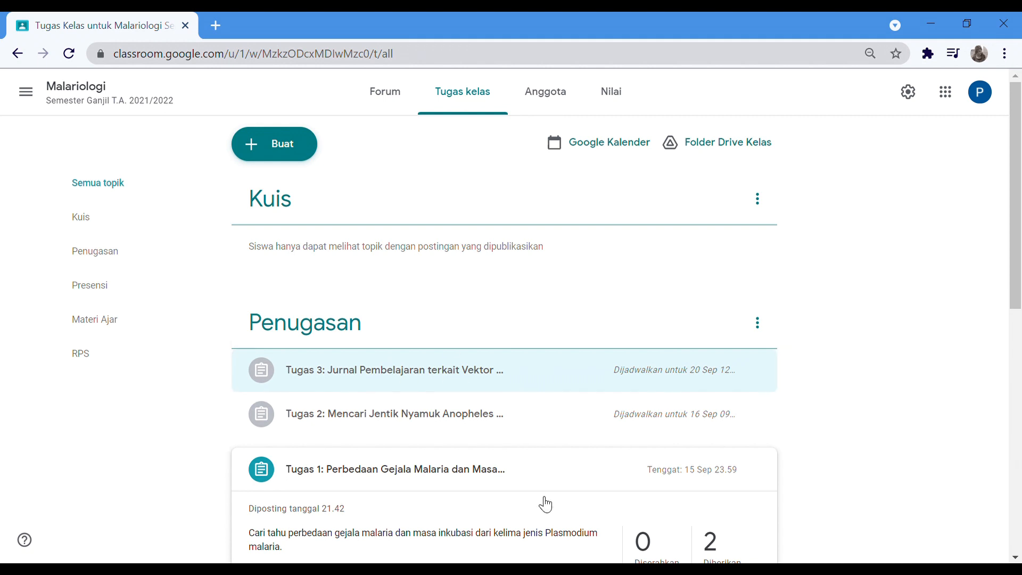
pyautogui.scroll(-7, 546, 504)
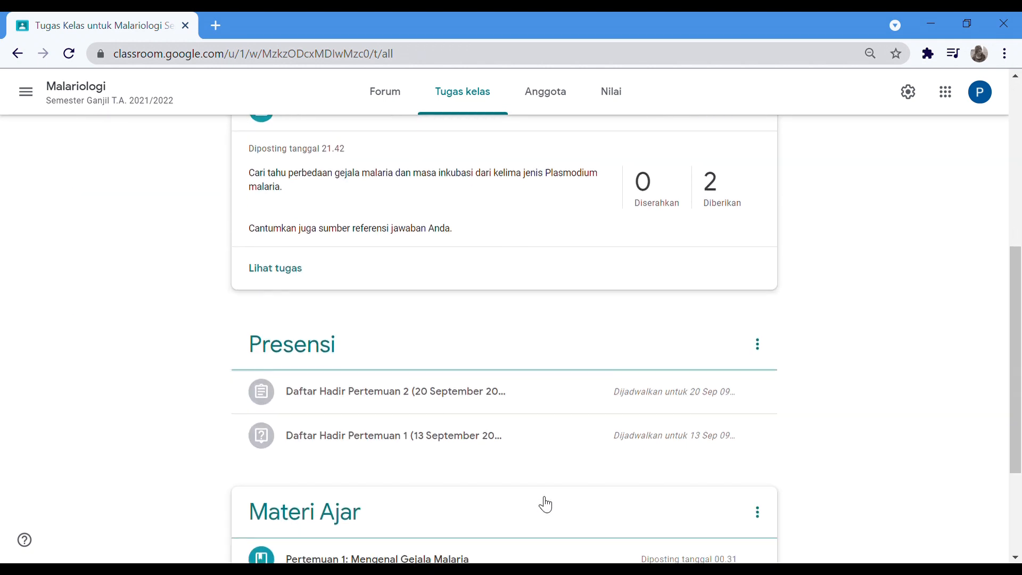
pyautogui.scroll(4, 545, 503)
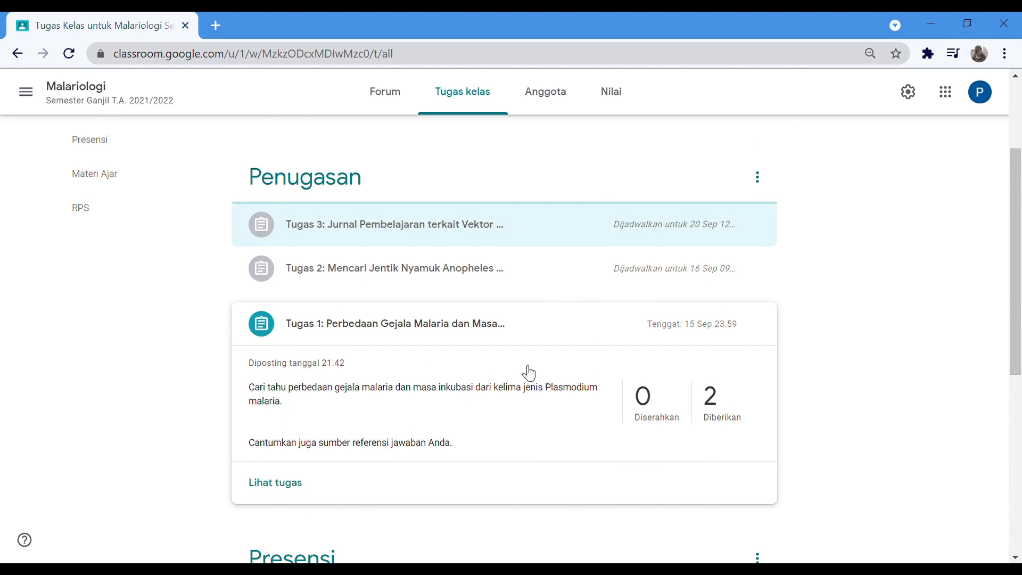
pyautogui.scroll(3, 529, 373)
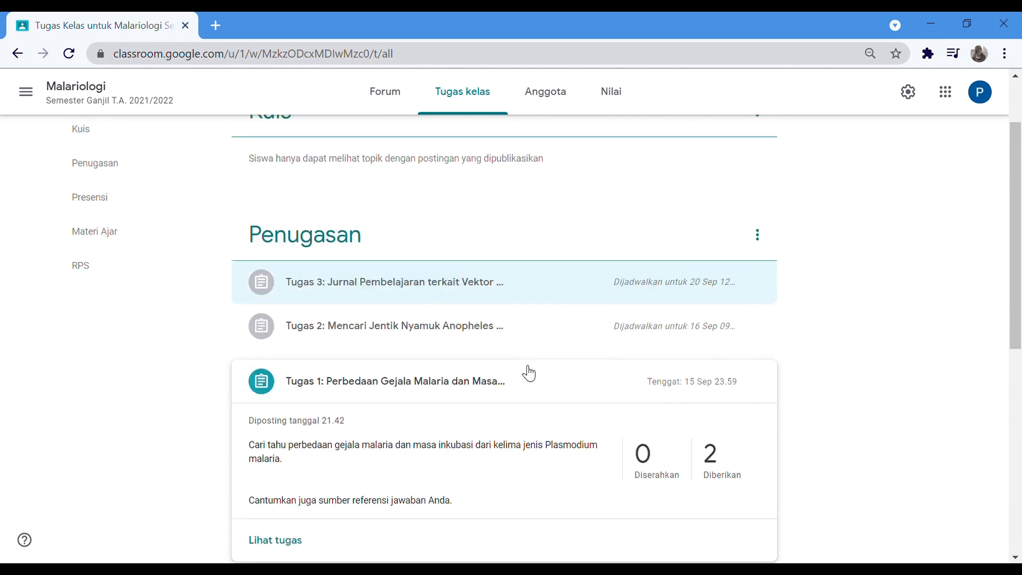
# Open the class Forum, reload it, dismiss the display tip, and check which assignments and materials are posted there.
pyautogui.click(381, 96)
pyautogui.scroll(-2, 649, 360)
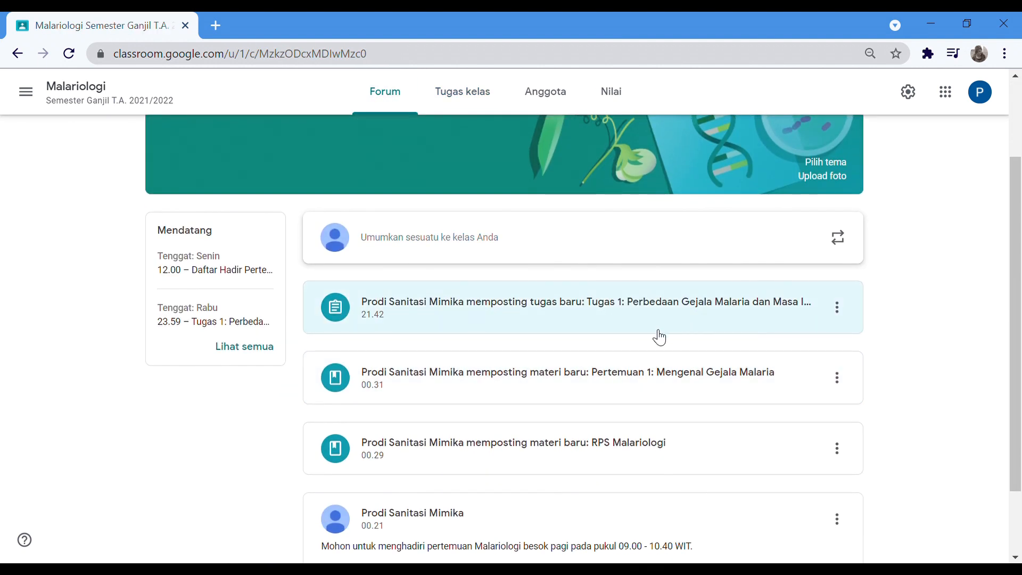
pyautogui.click(73, 60)
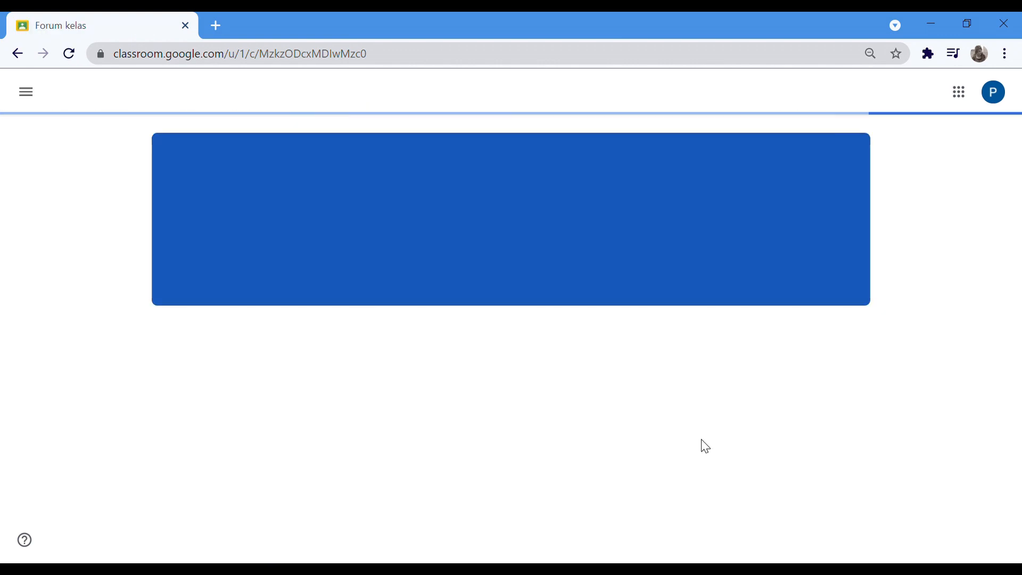
pyautogui.scroll(-1, 939, 404)
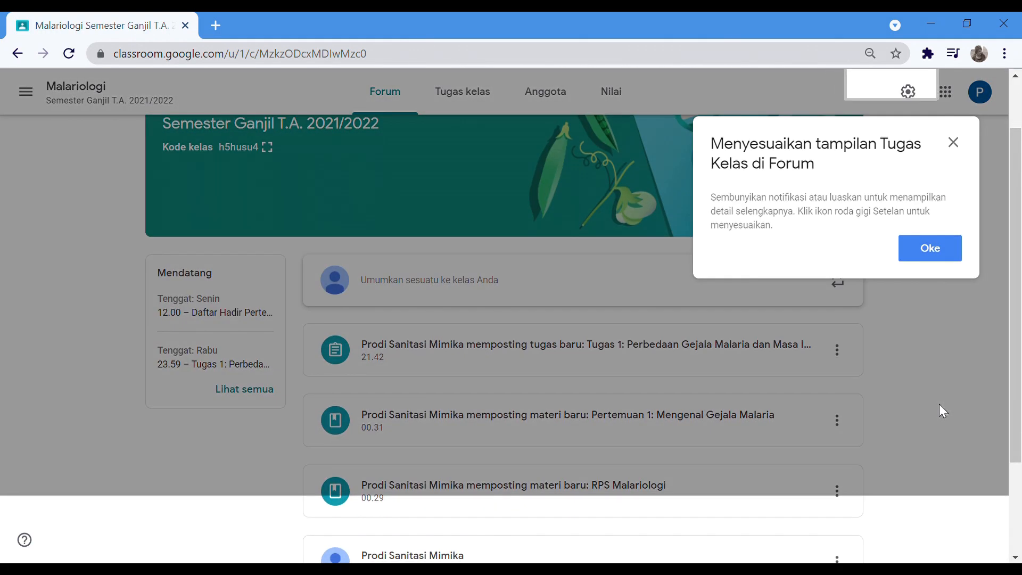
pyautogui.click(945, 257)
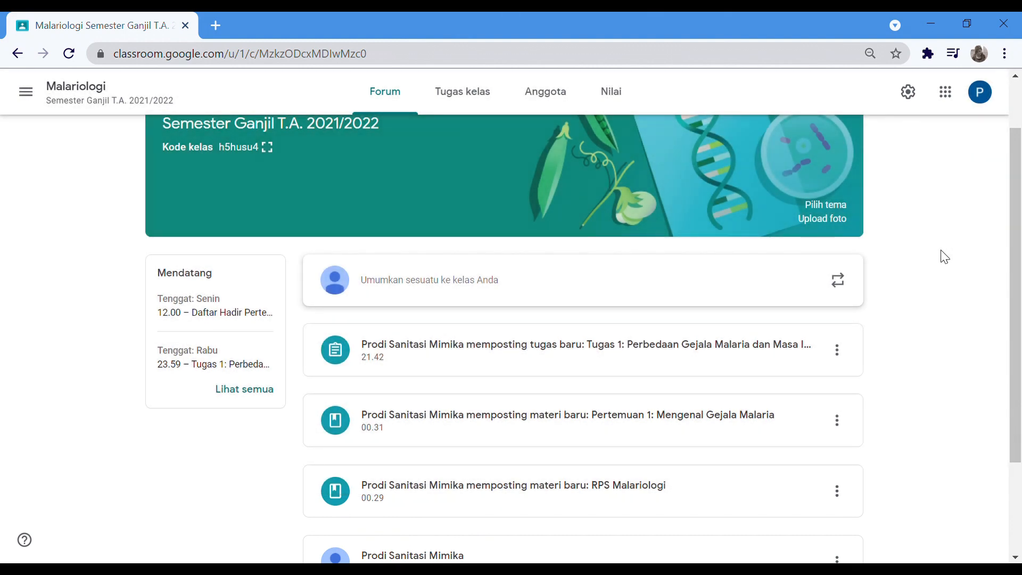
pyautogui.scroll(1, 914, 343)
pyautogui.scroll(-2, 914, 343)
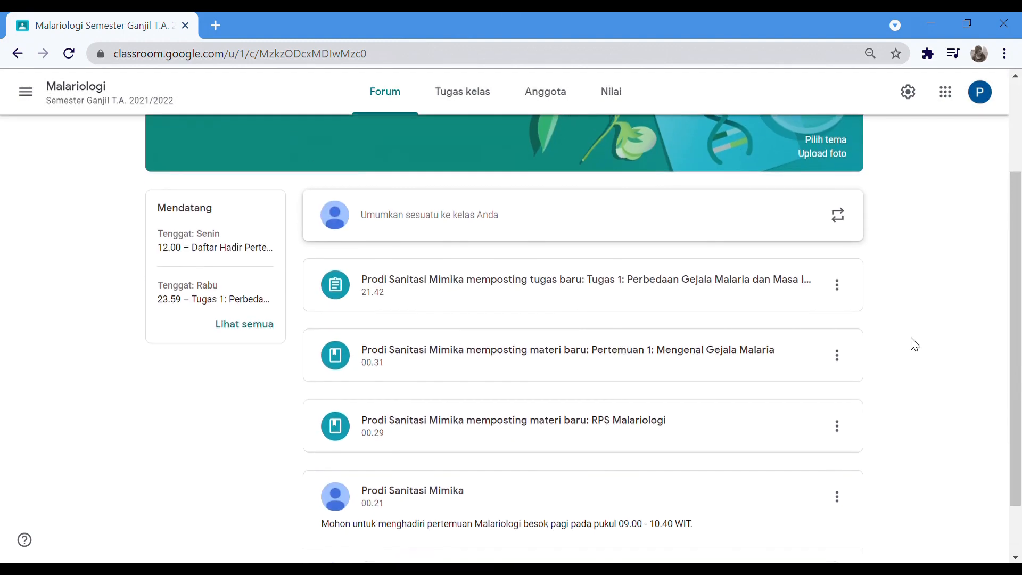
# Start a new quiz assignment in the Malariologi classwork and dismiss the tip about adding materials.
pyautogui.scroll(2, 915, 343)
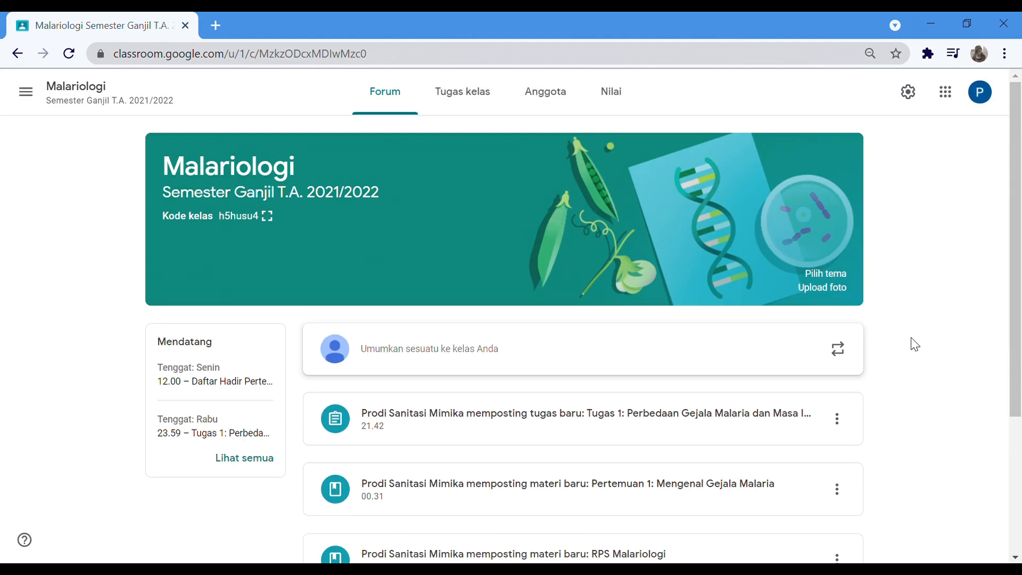
pyautogui.click(467, 113)
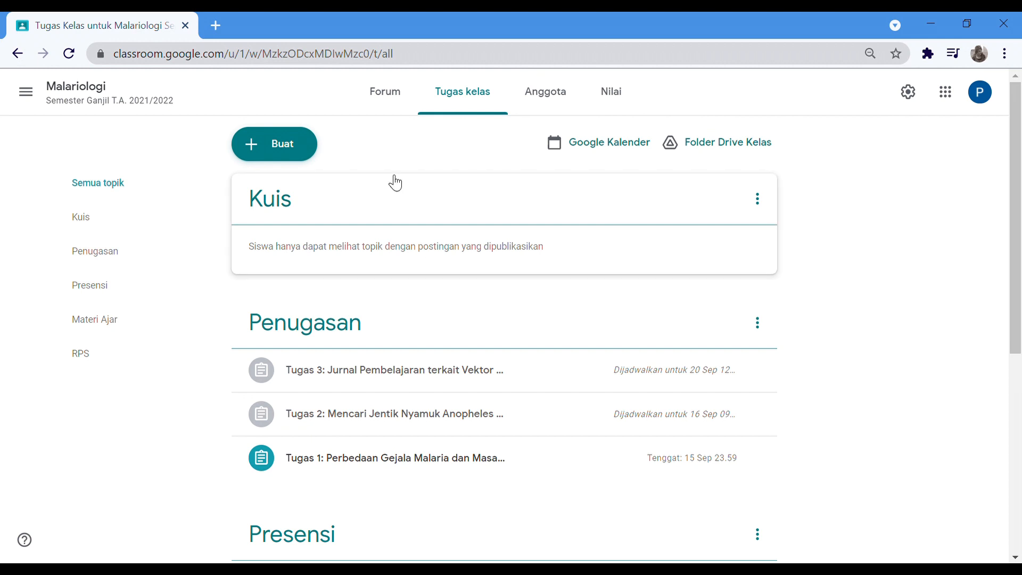
pyautogui.click(286, 158)
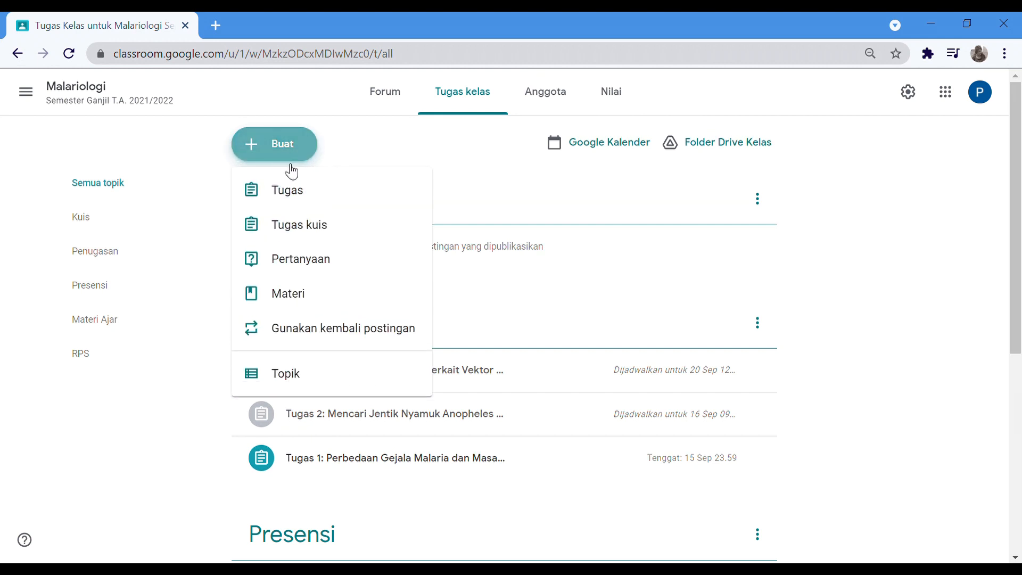
pyautogui.click(317, 233)
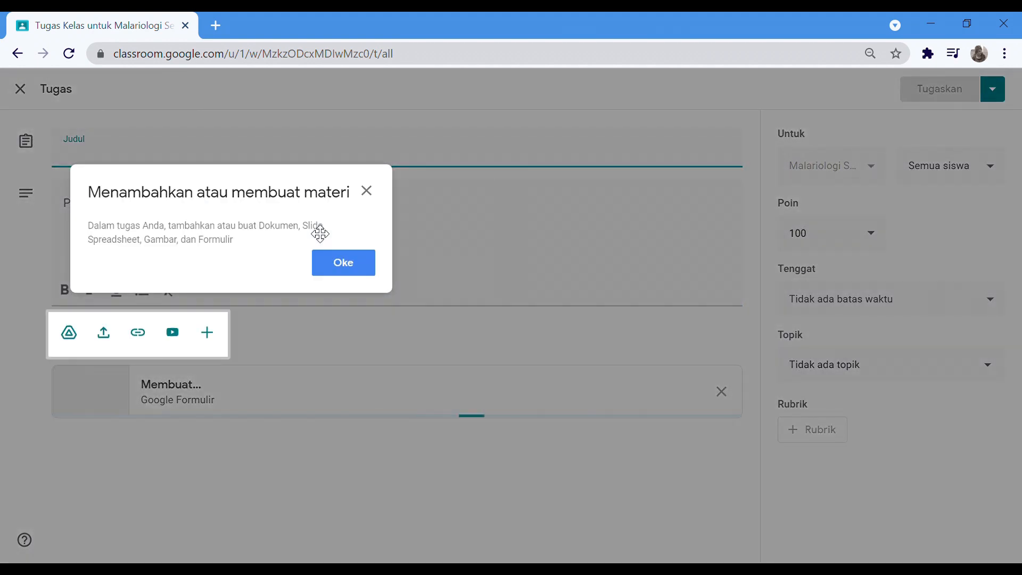
pyautogui.click(358, 258)
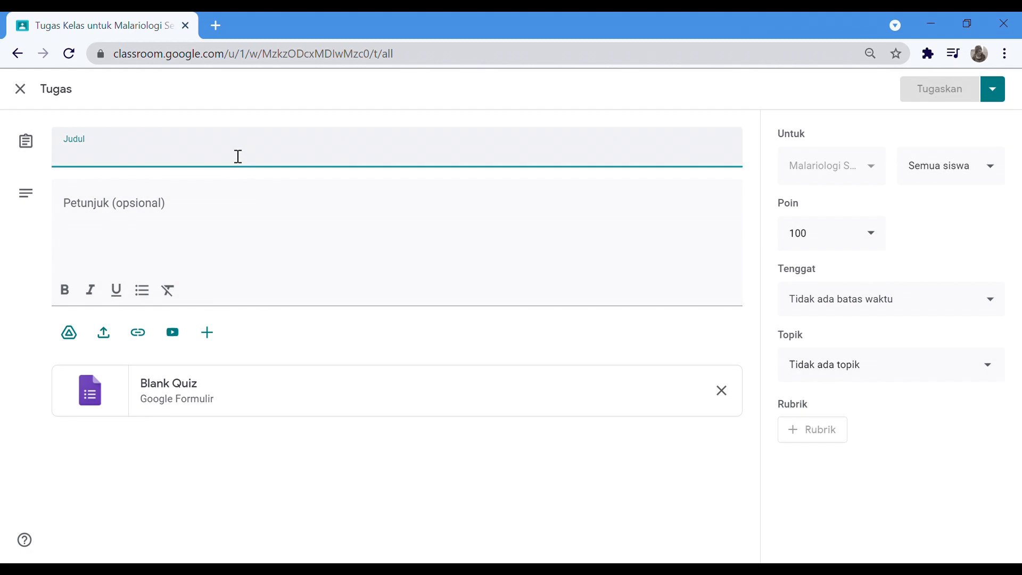
# Title the quiz assignment "Kuis 1: Gejala dan Vektor Malaria".
pyautogui.write('Kuis ')
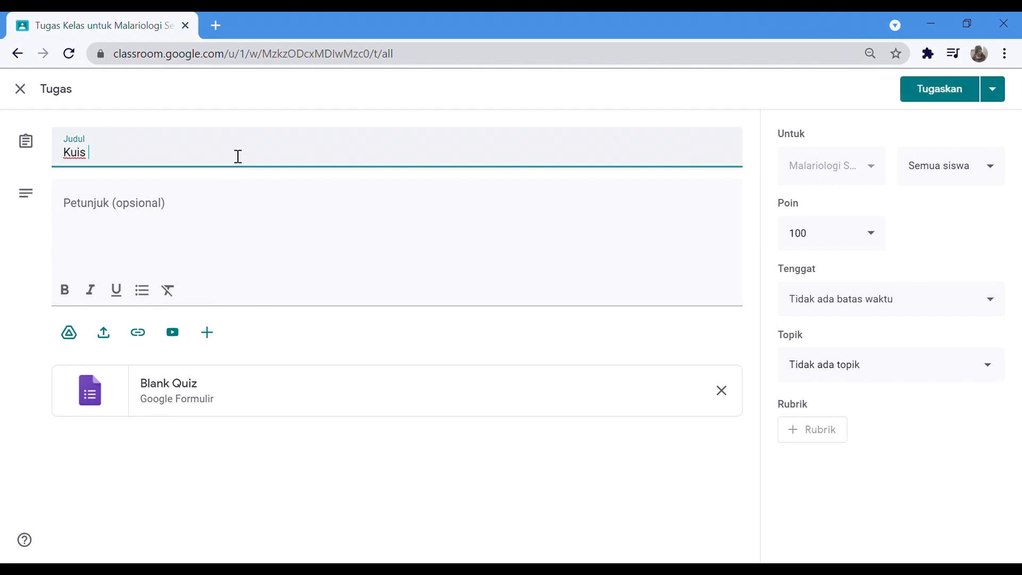
pyautogui.write('1: Gejala dan V')
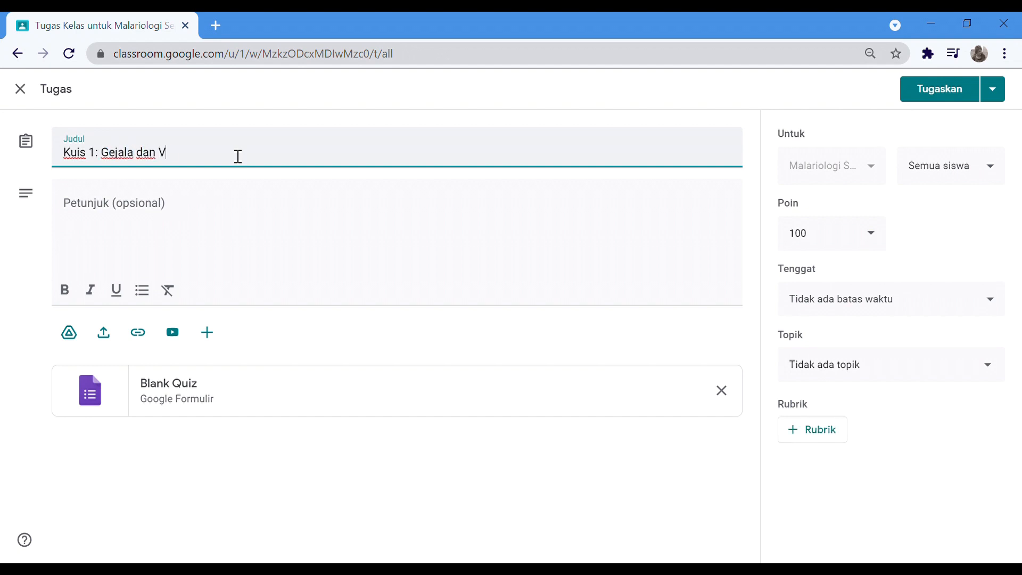
pyautogui.write('ektor Malaria')
# Enter the quiz instructions "Silahkan mengisi kuis 1 pada google form dan ikuti petunjuknya.".
pyautogui.click(228, 209)
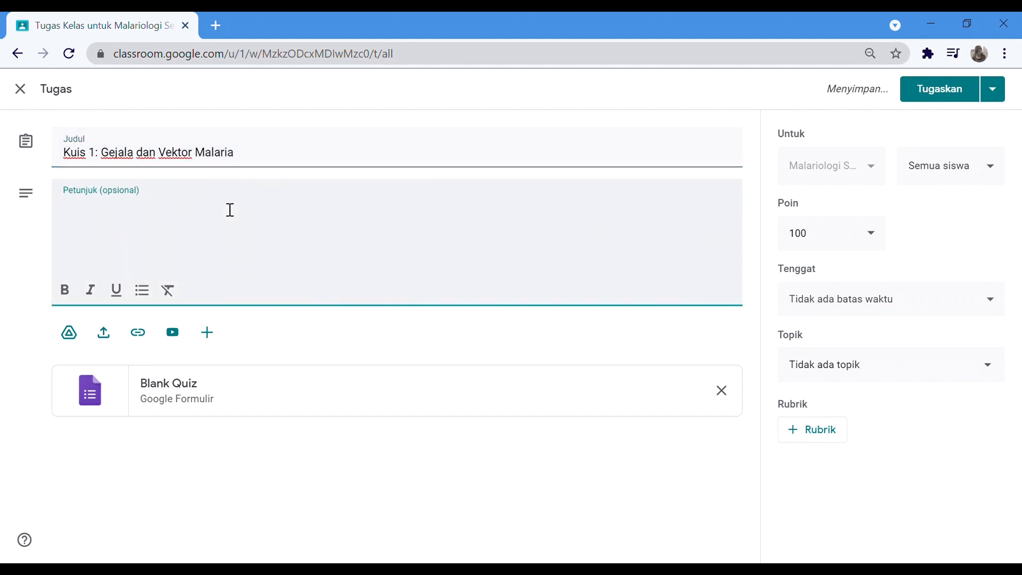
pyautogui.write('hkan')
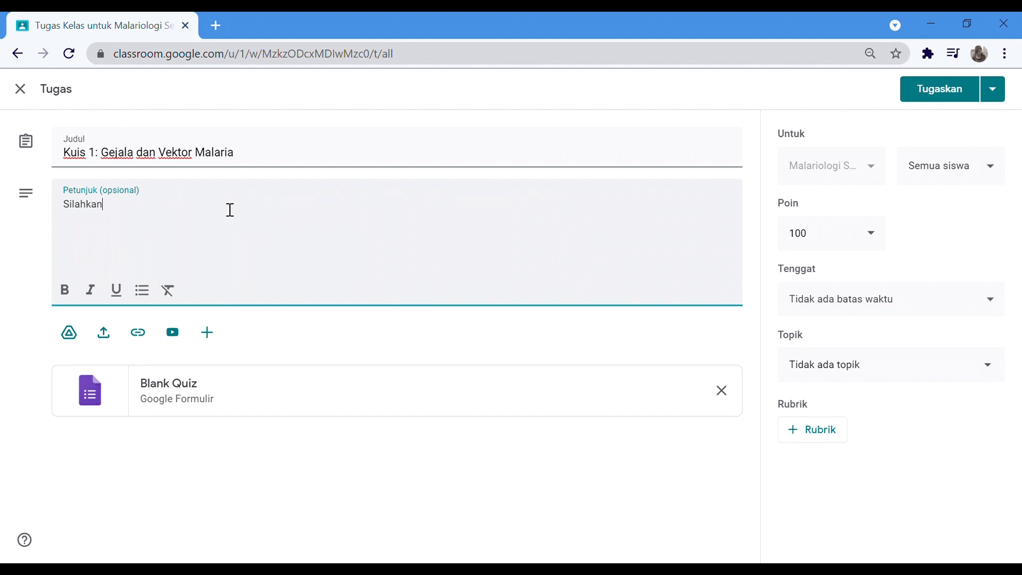
pyautogui.write(' mengisi kuis 1')
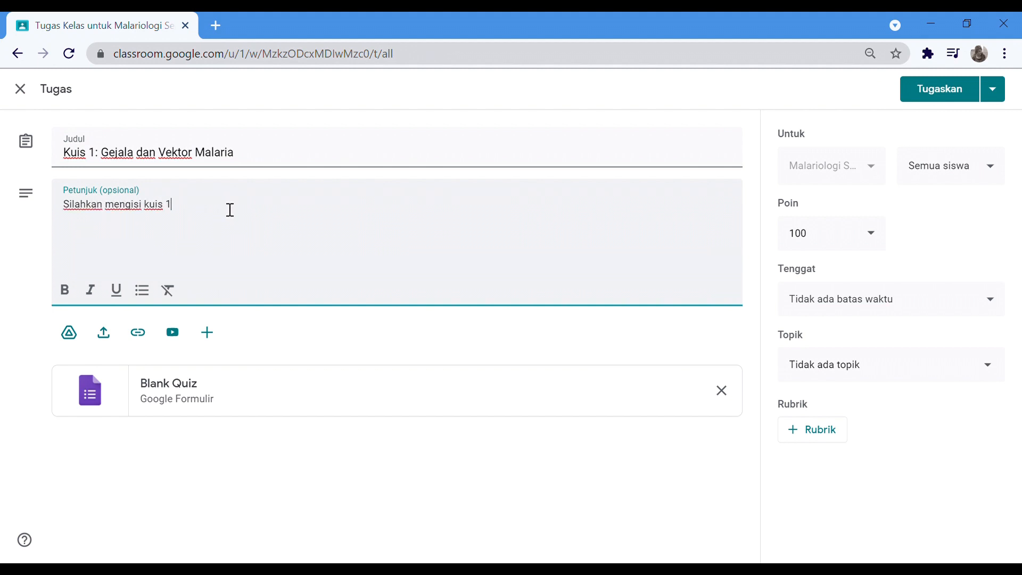
pyautogui.write(' pada google form dan ikuti p')
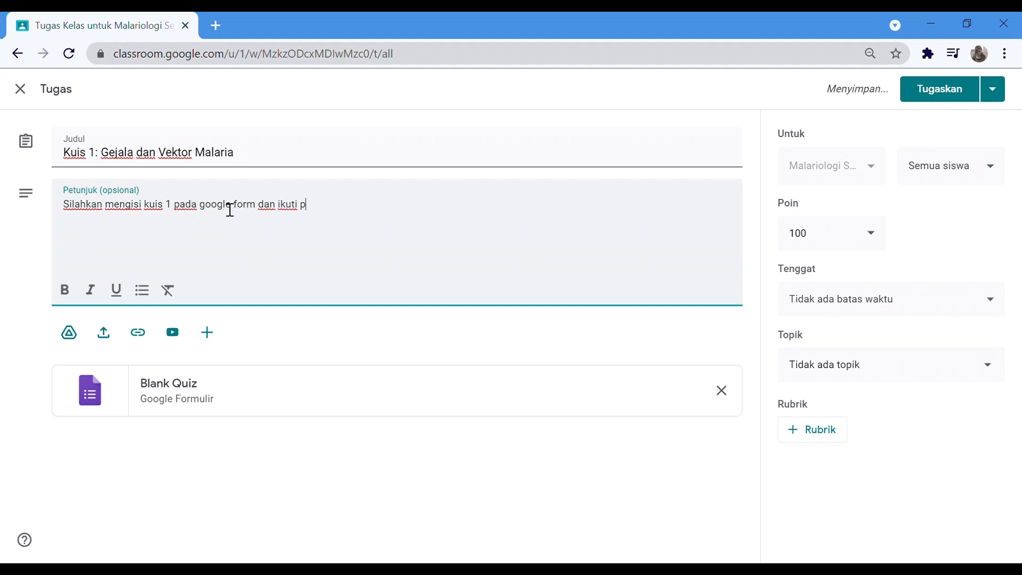
pyautogui.write('etujunjuk yang')
pyautogui.press('BackSpace')
pyautogui.press('BackSpace')
pyautogui.press('BackSpace')
pyautogui.press('BackSpace')
pyautogui.press('BackSpace')
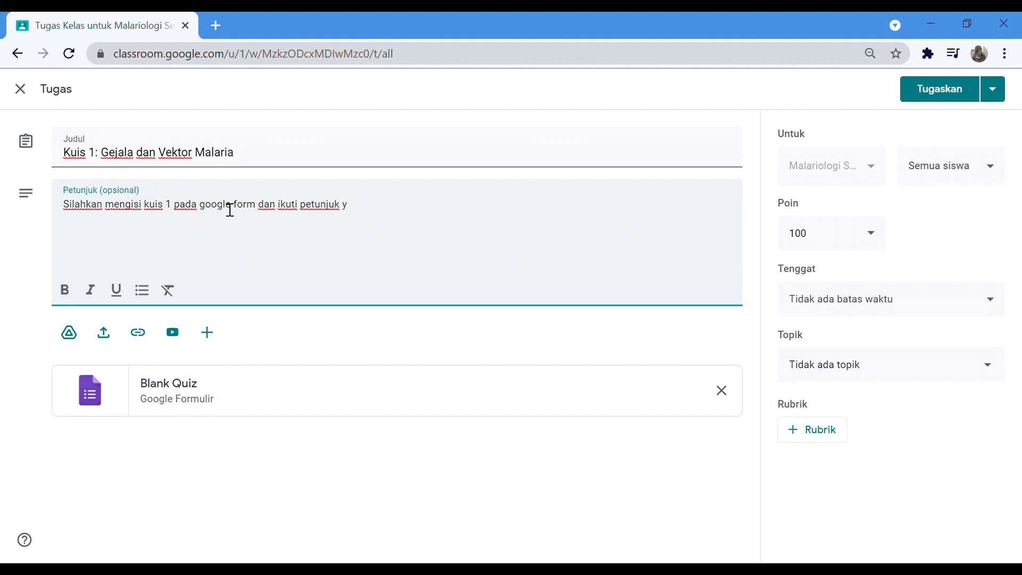
pyautogui.write('nya.')
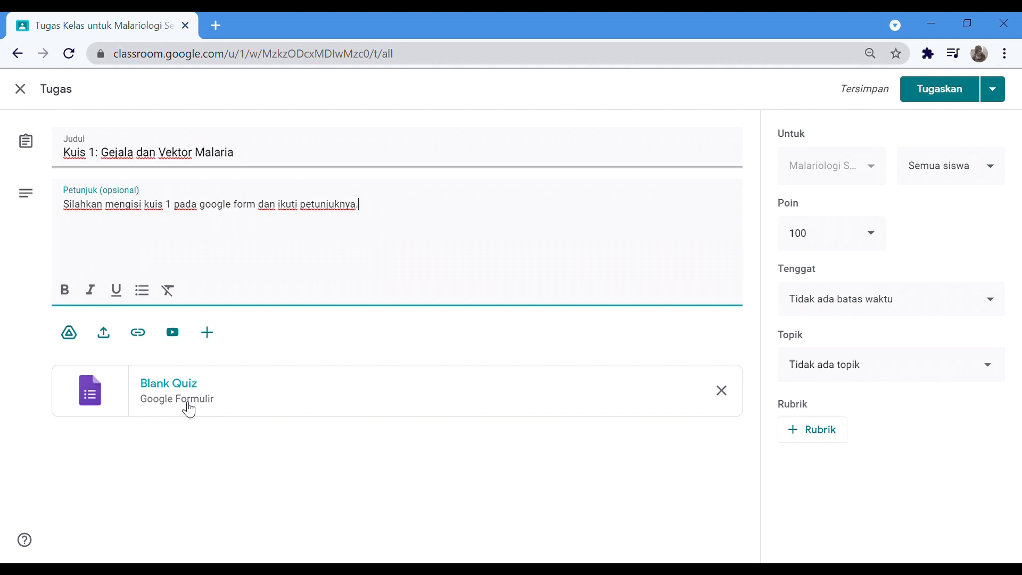
# Replace the attached Blank Quiz with the existing Kuis 1 form from Google Drive.
pyautogui.click(722, 392)
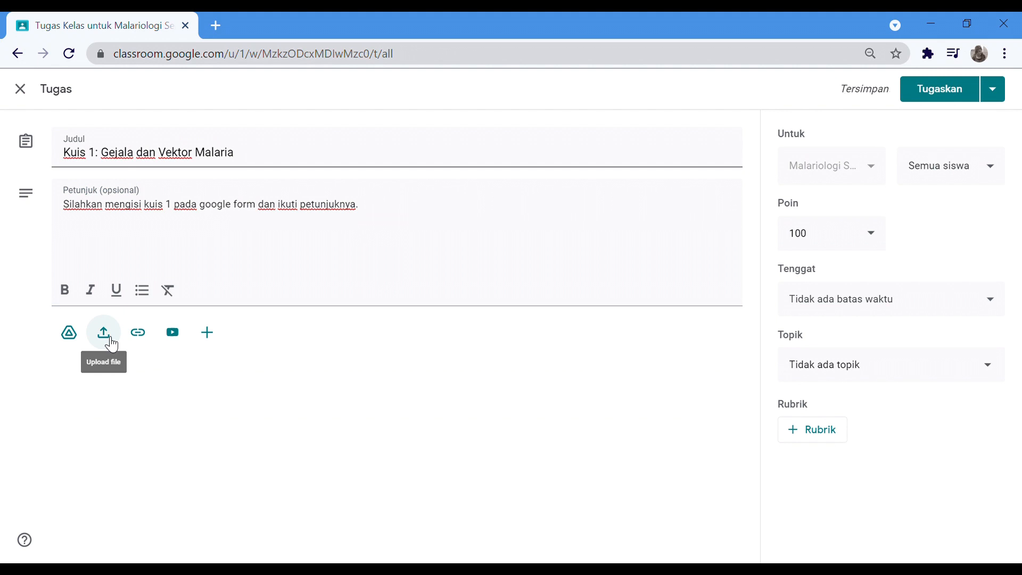
pyautogui.click(73, 341)
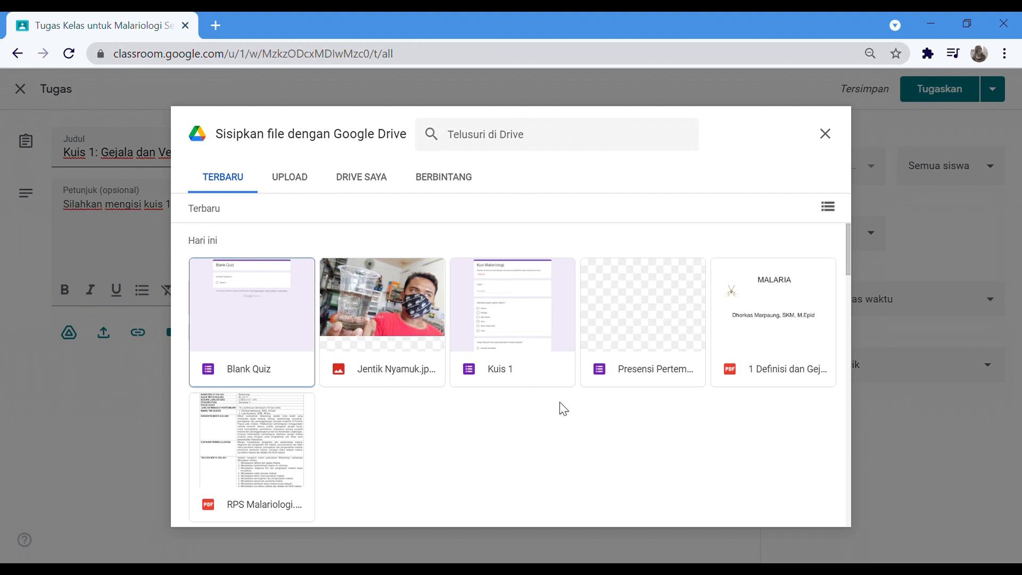
pyautogui.click(553, 325)
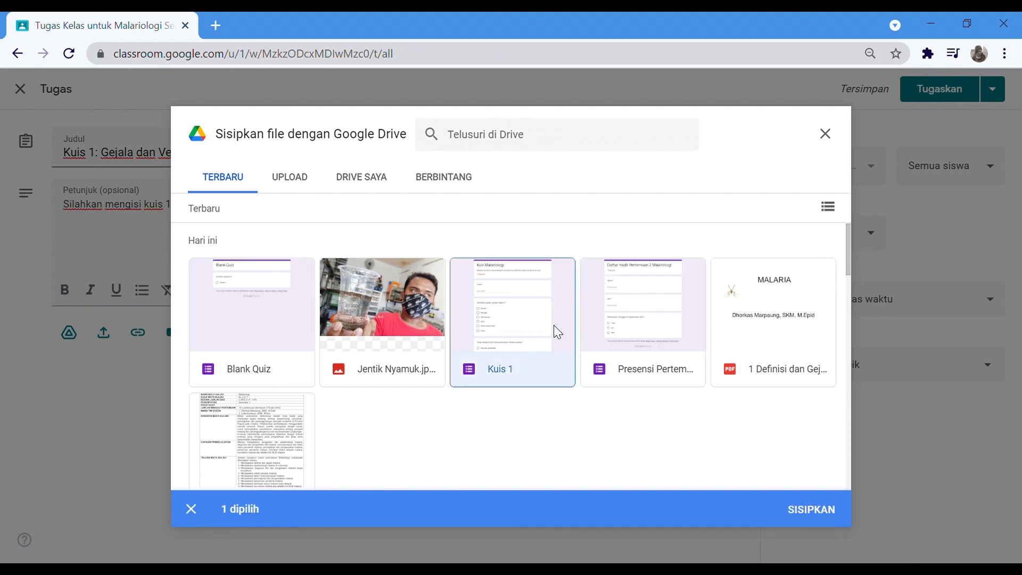
pyautogui.click(824, 518)
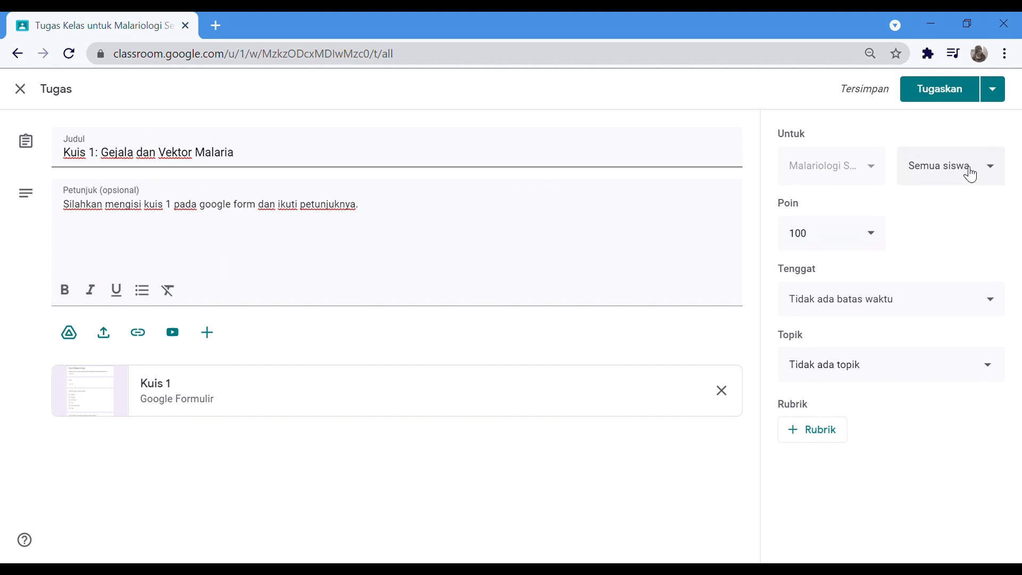
pyautogui.click(991, 165)
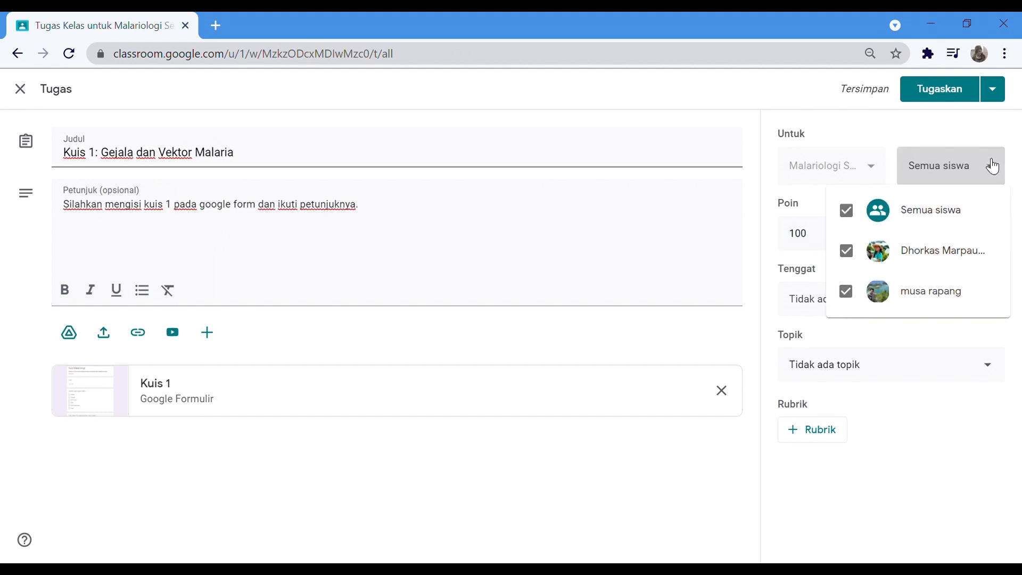
pyautogui.click(991, 165)
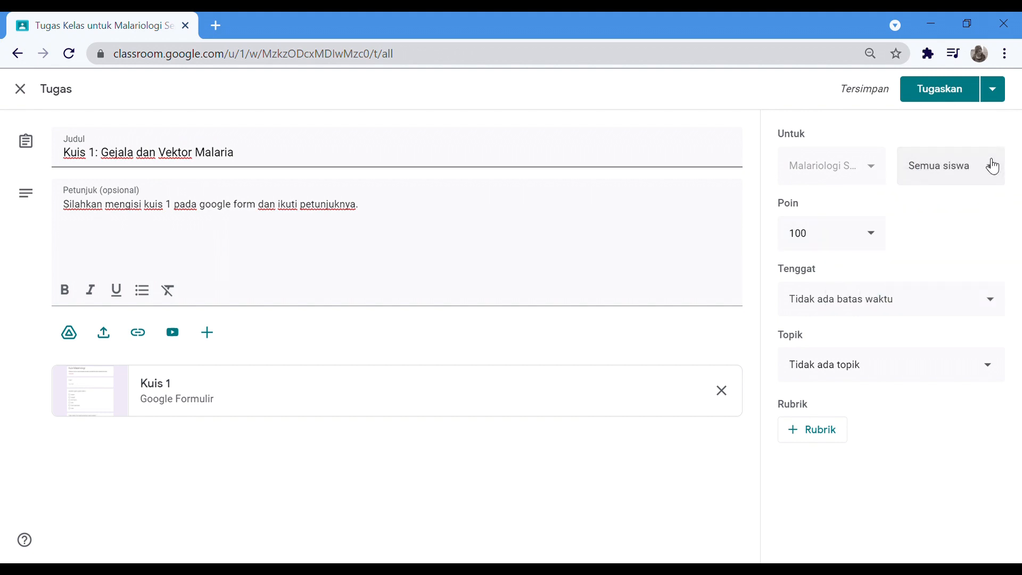
pyautogui.click(873, 235)
pyautogui.click(931, 232)
# Set the quiz deadline to 13 Sep 2021 at 10.40 and assign it to the Kuis topic.
pyautogui.click(938, 307)
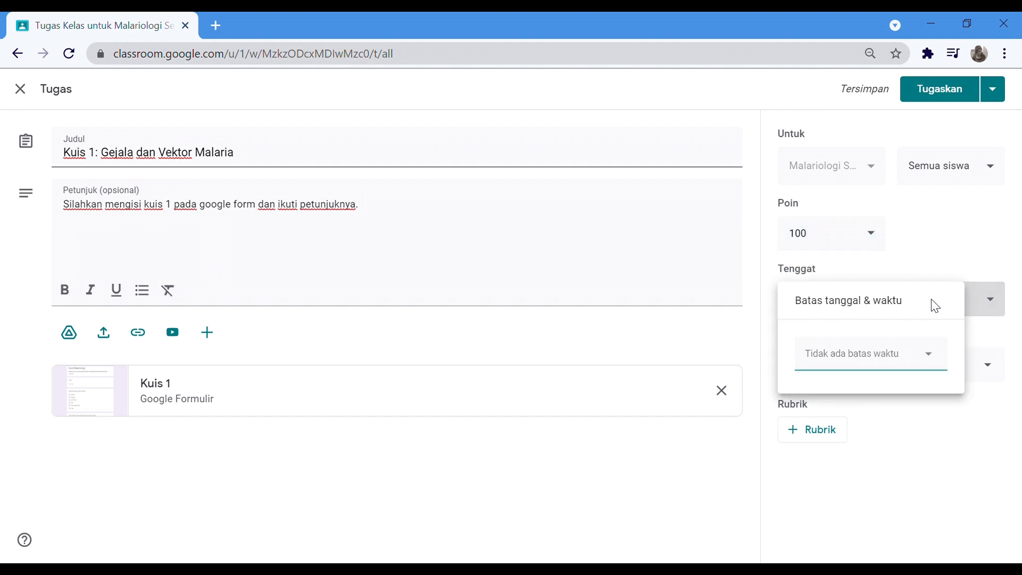
pyautogui.click(932, 360)
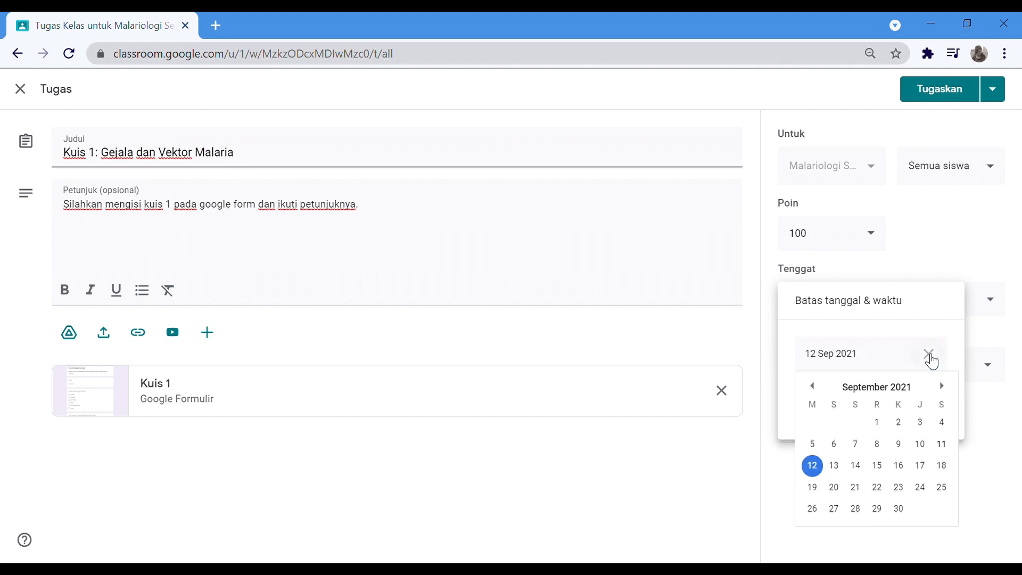
pyautogui.click(834, 466)
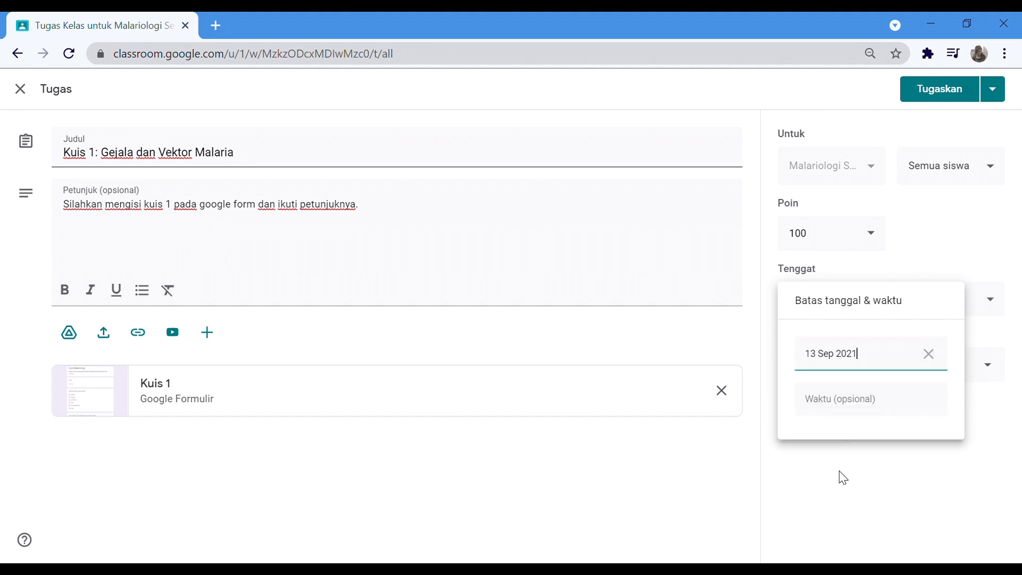
pyautogui.click(824, 408)
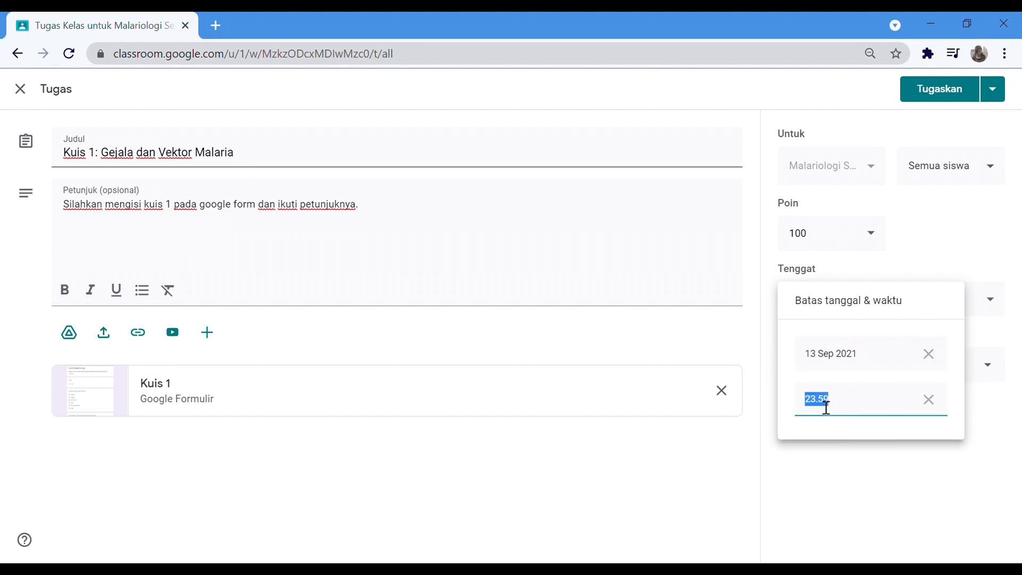
pyautogui.write('10')
pyautogui.write('.')
pyautogui.write('4')
pyautogui.press('BackSpace')
pyautogui.write('40')
pyautogui.click(769, 487)
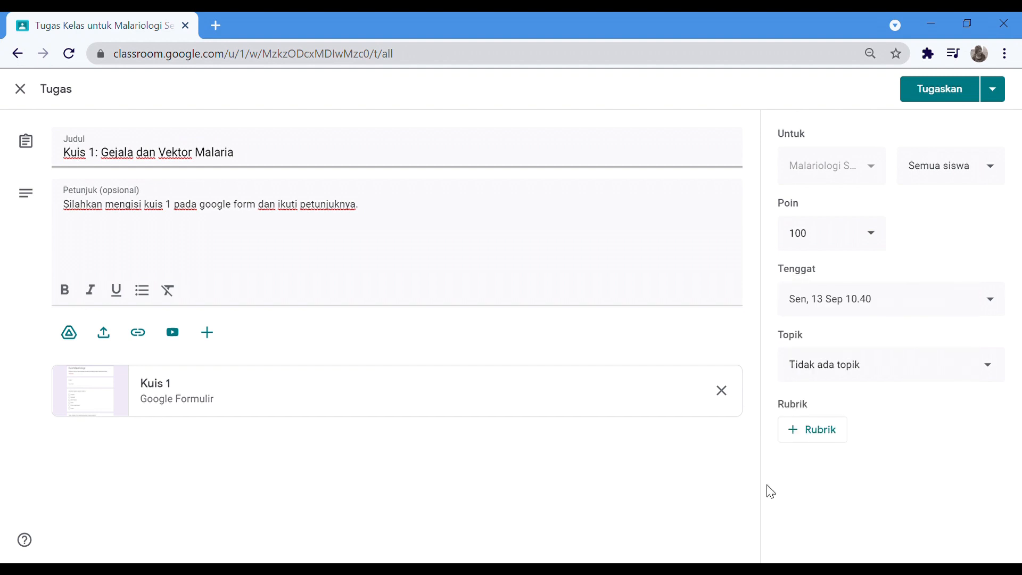
pyautogui.click(884, 380)
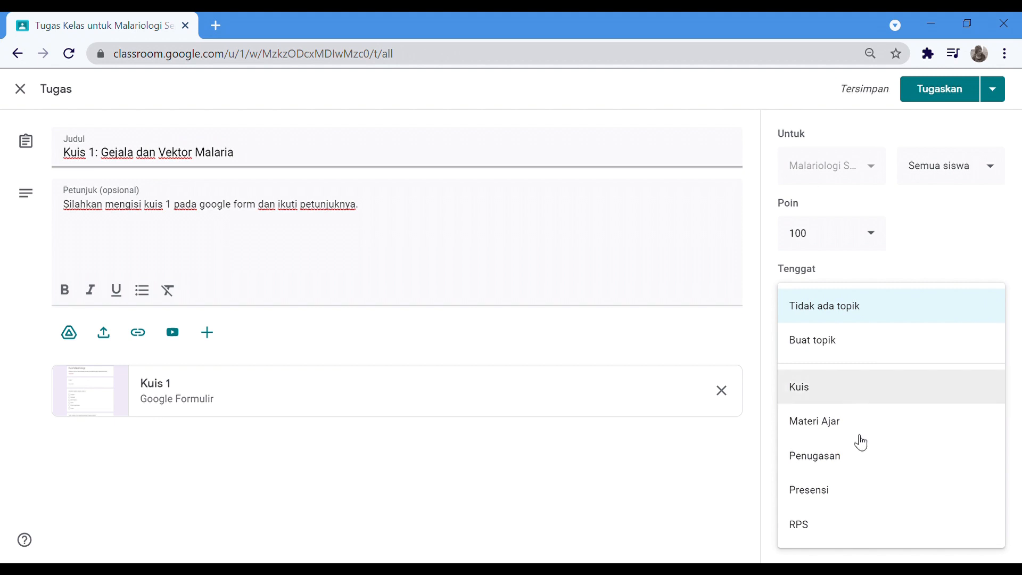
pyautogui.click(865, 404)
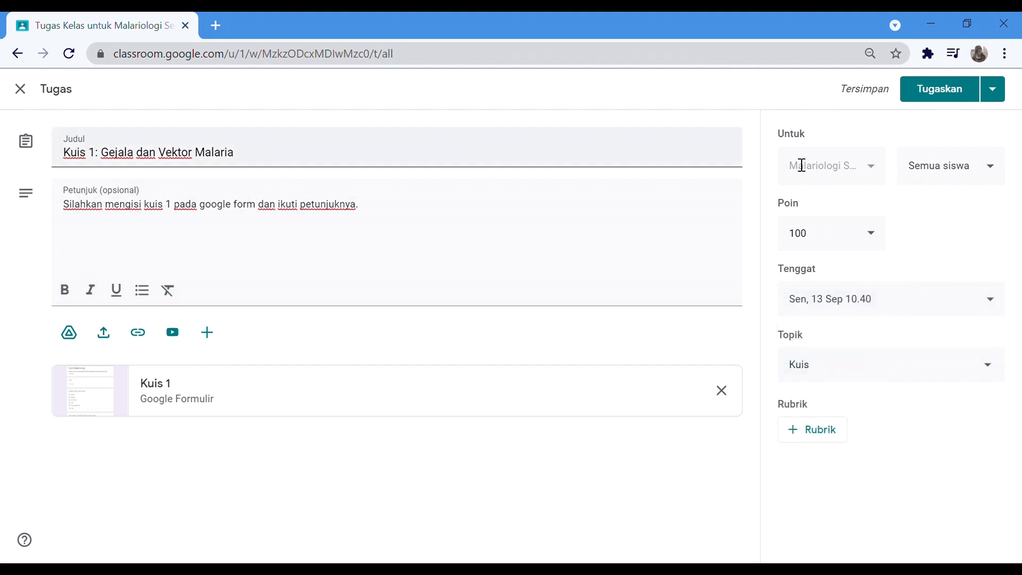
# Schedule the Kuis 1 assignment for posting on 13 Sep 2021 at 08.00 instead of assigning it immediately.
pyautogui.click(1005, 101)
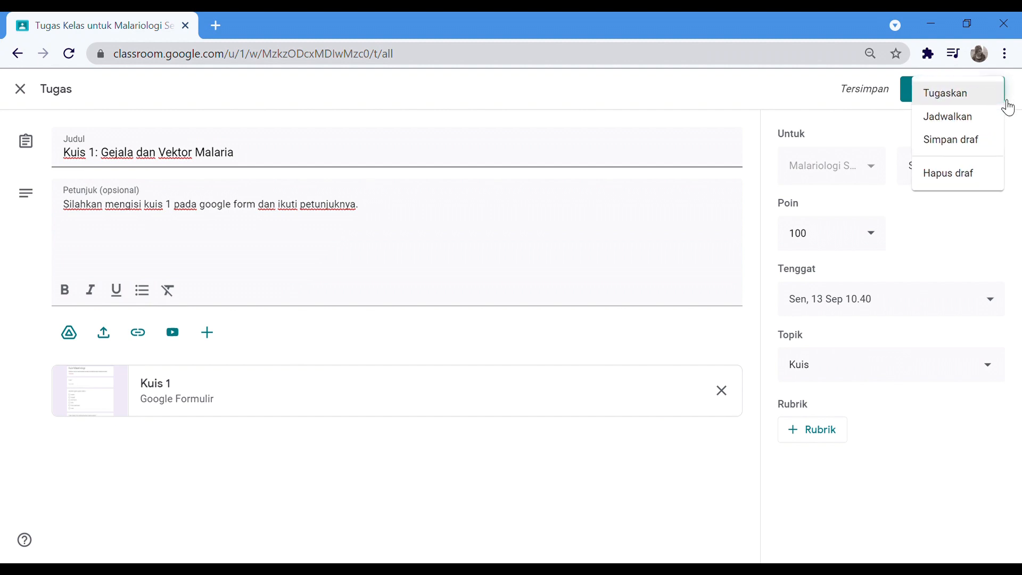
pyautogui.click(989, 120)
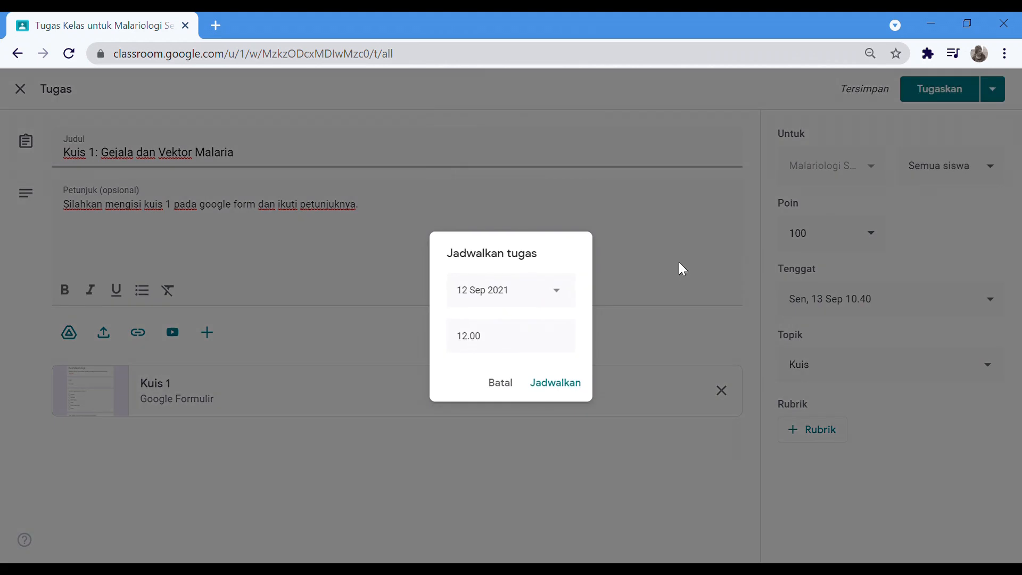
pyautogui.click(525, 297)
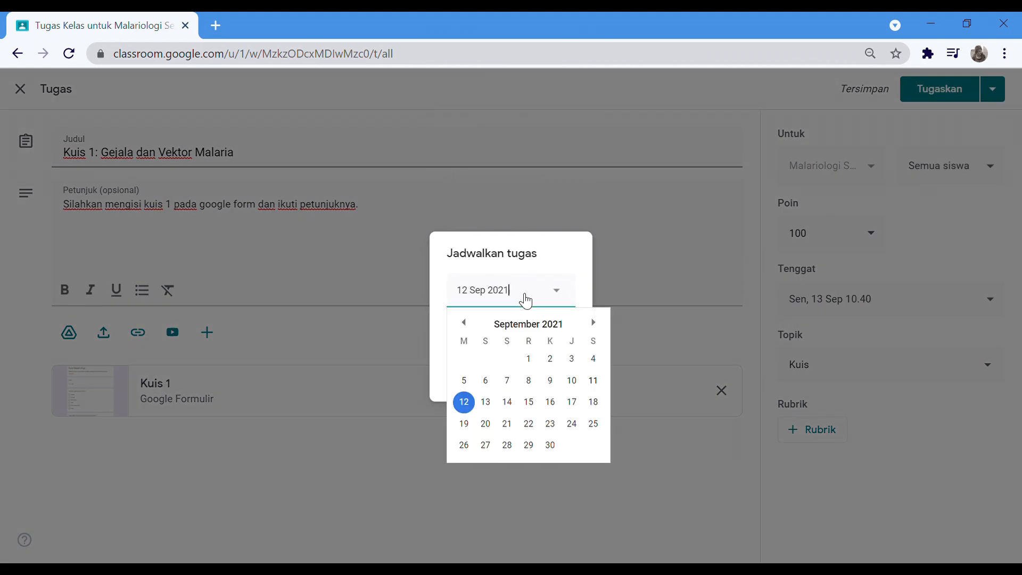
pyautogui.click(485, 402)
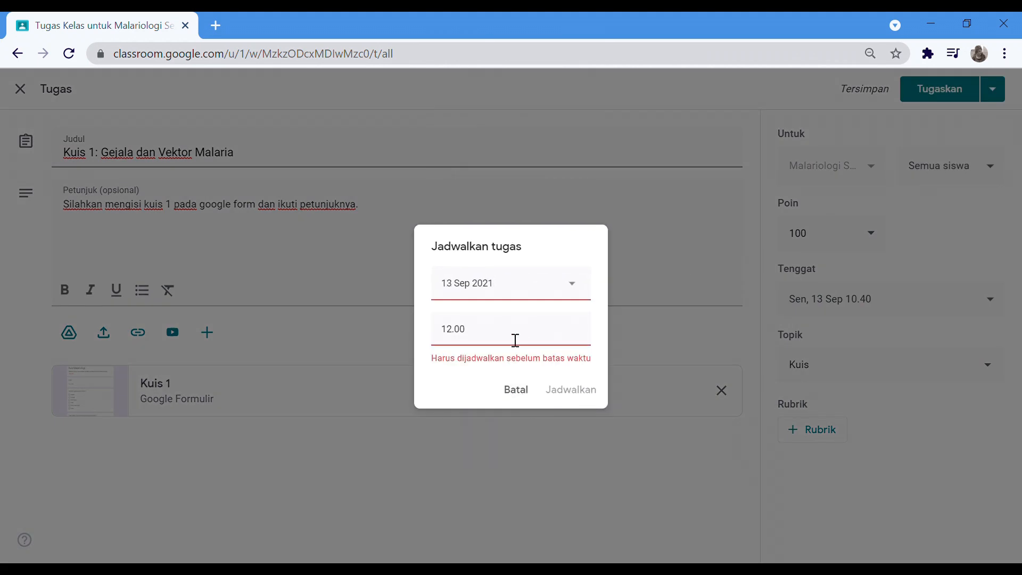
pyautogui.click(490, 340)
pyautogui.click(461, 339)
pyautogui.press('BackSpace')
pyautogui.press('BackSpace')
pyautogui.write('08')
pyautogui.click(480, 389)
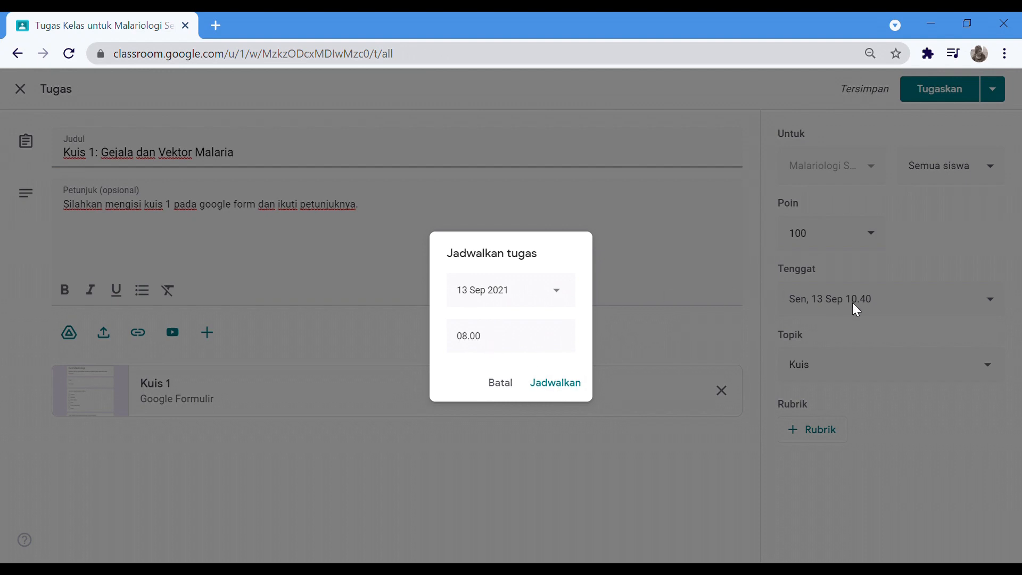
pyautogui.click(572, 387)
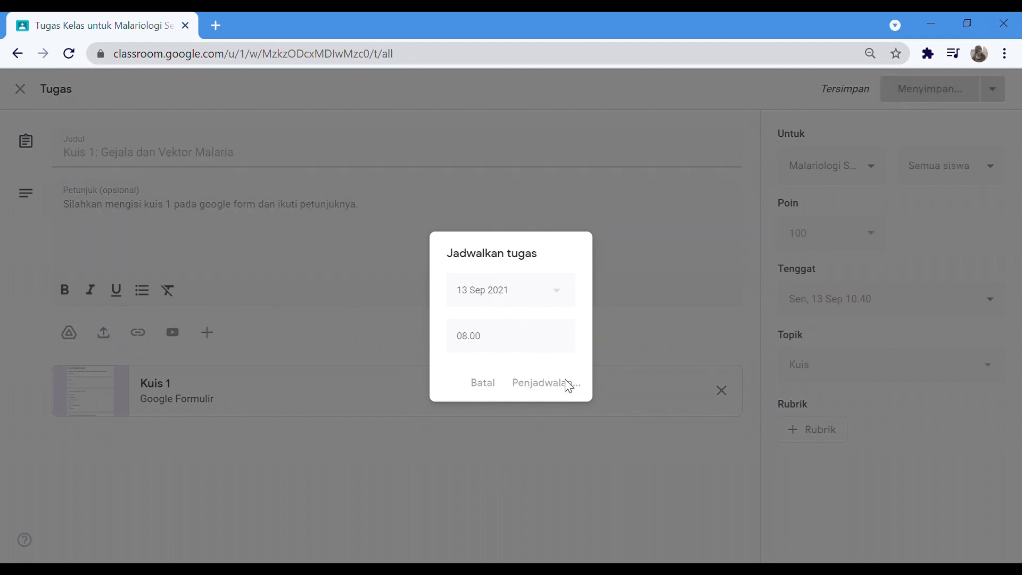